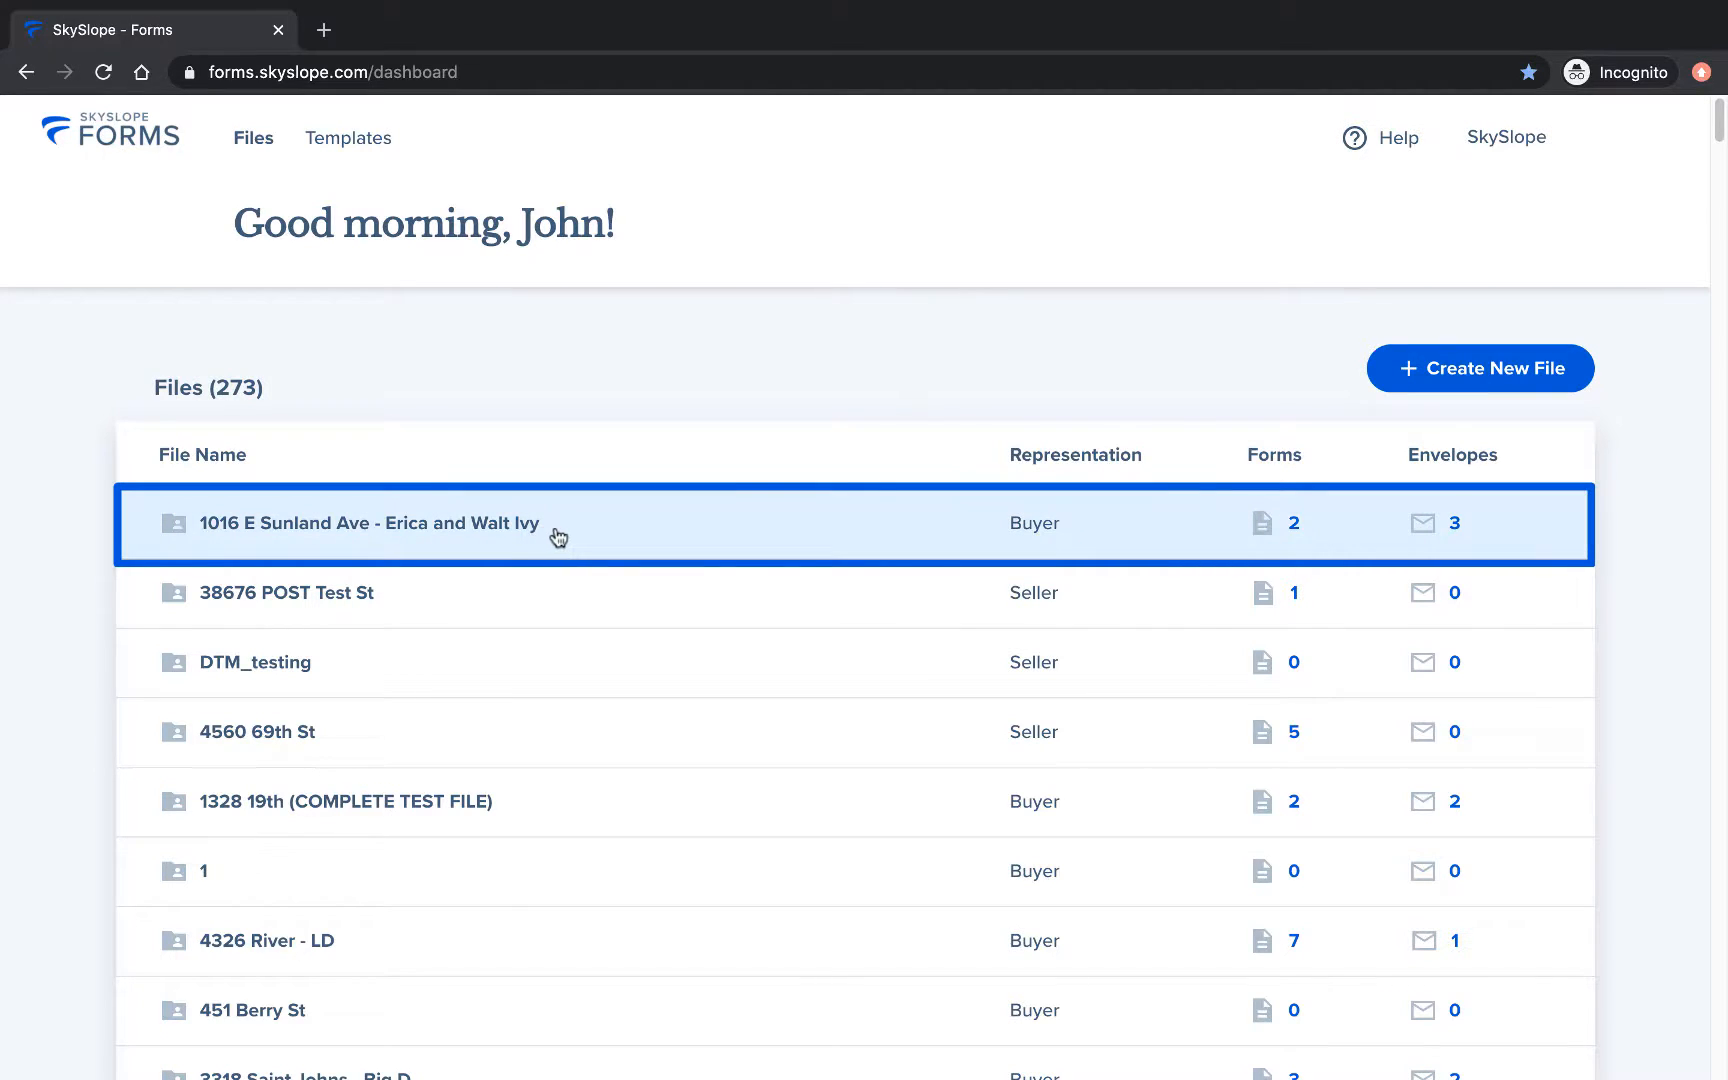
click(553, 537)
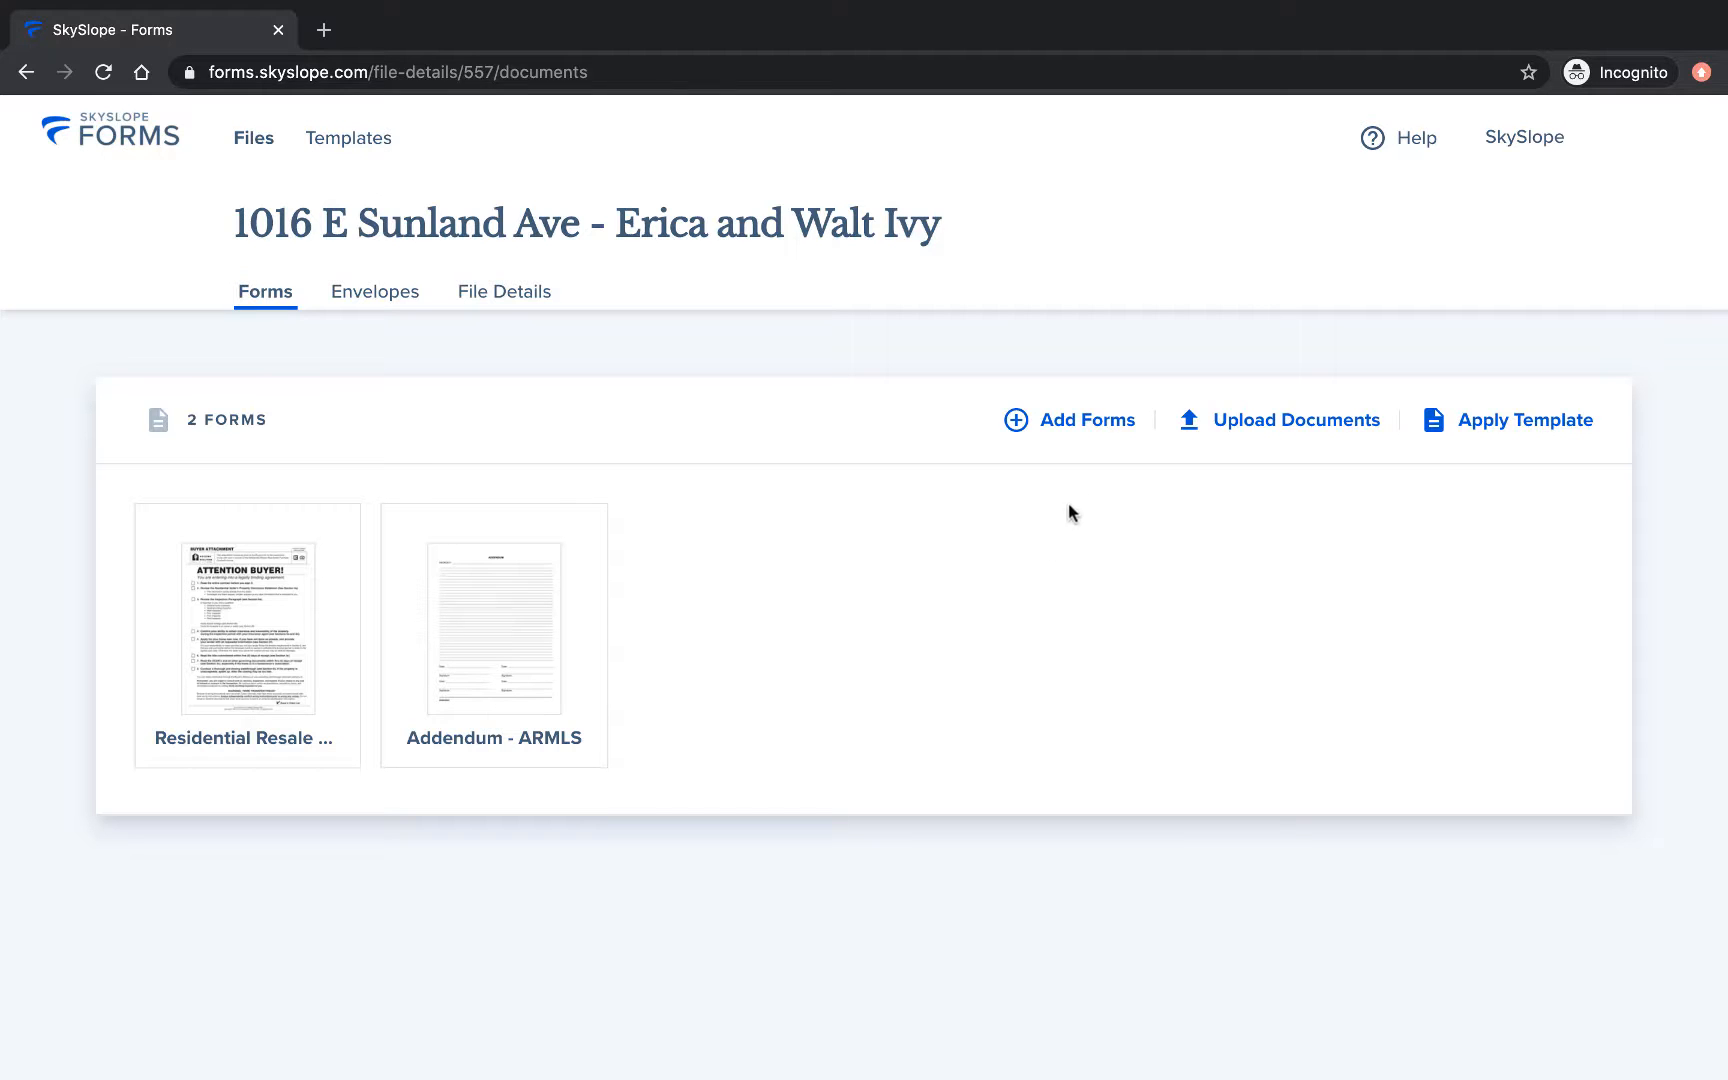
Search the library for 'wire fraud' and add Buyers Wire Fraud Advisory - AAR to the file.
click(1094, 424)
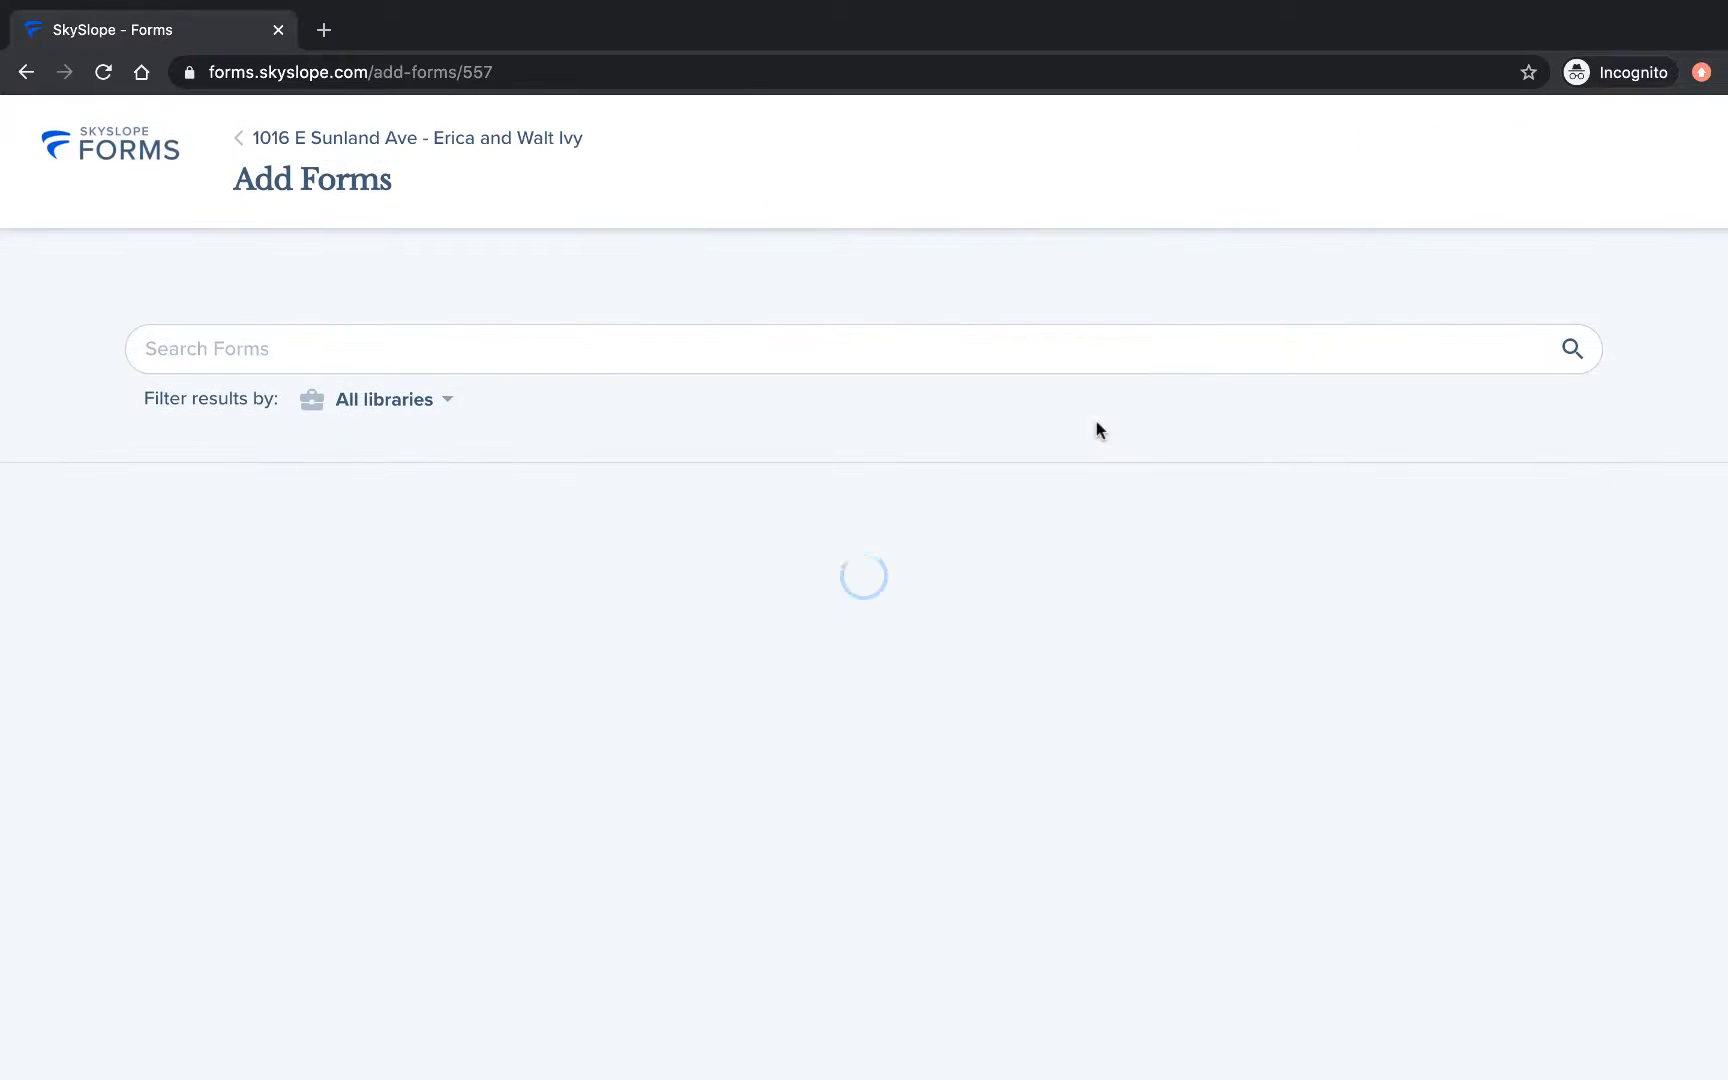
click(1016, 341)
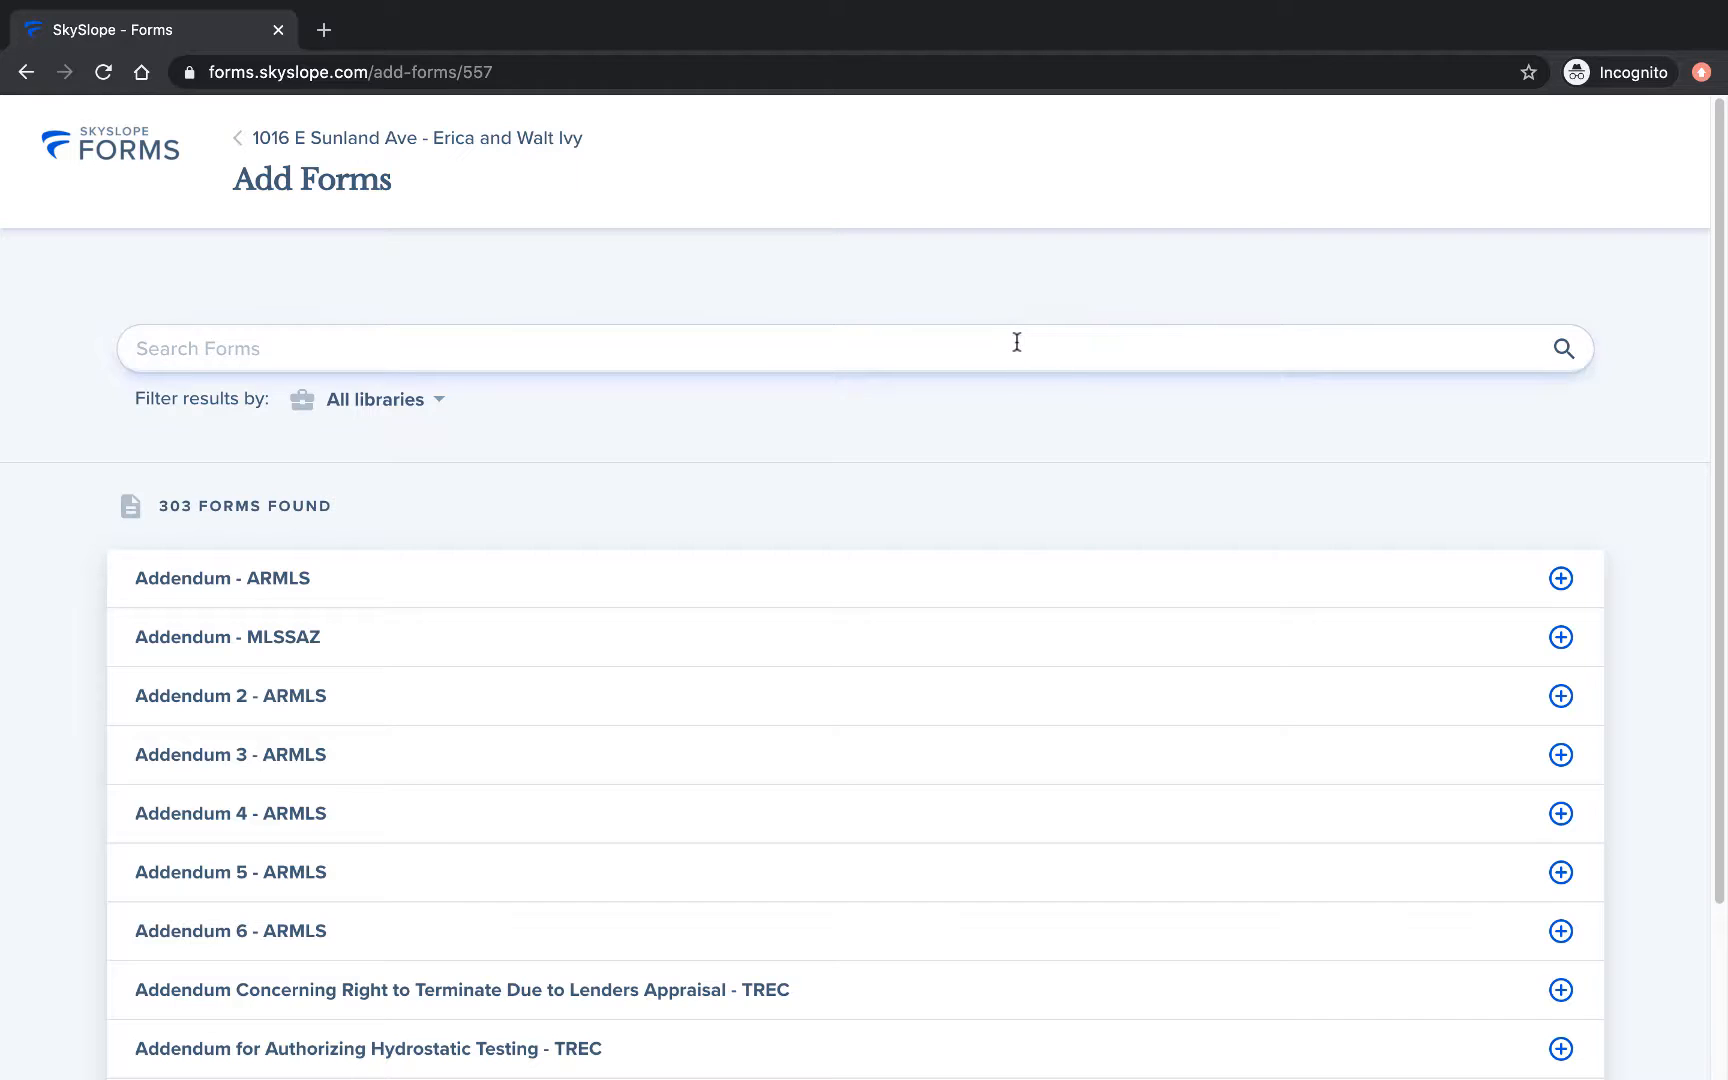
text(wire fraud)
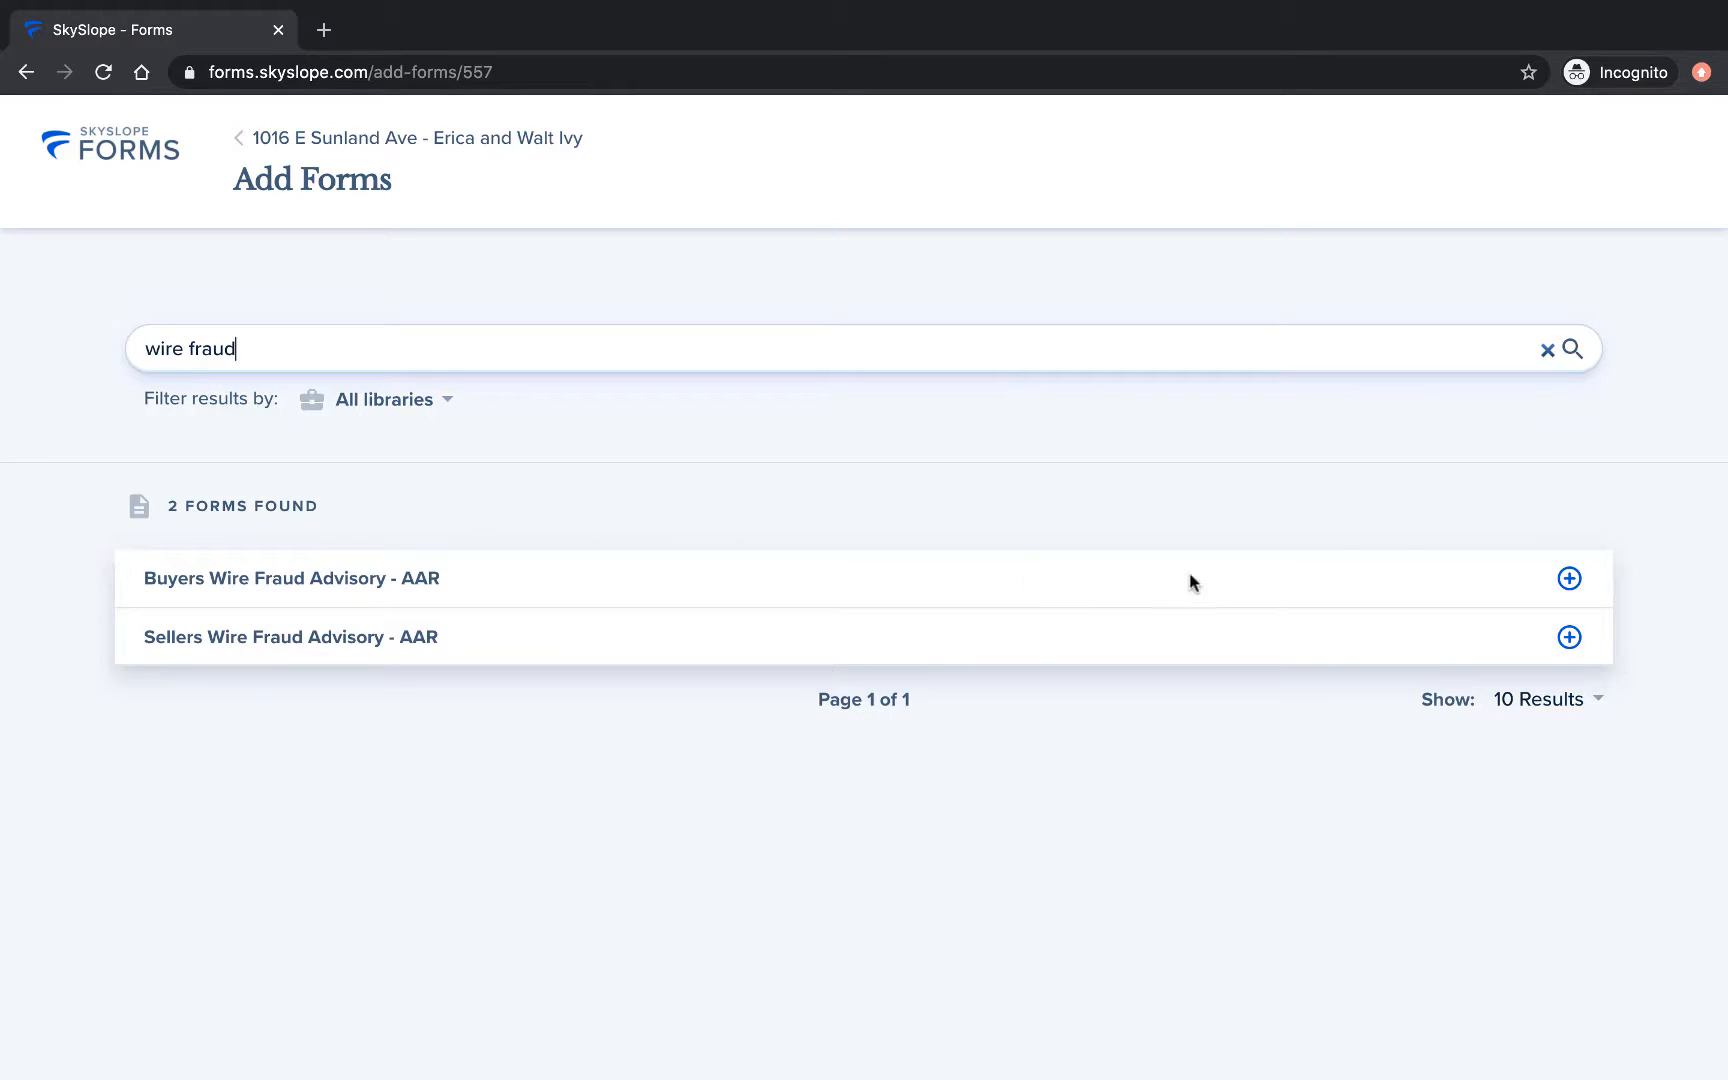
click(1569, 579)
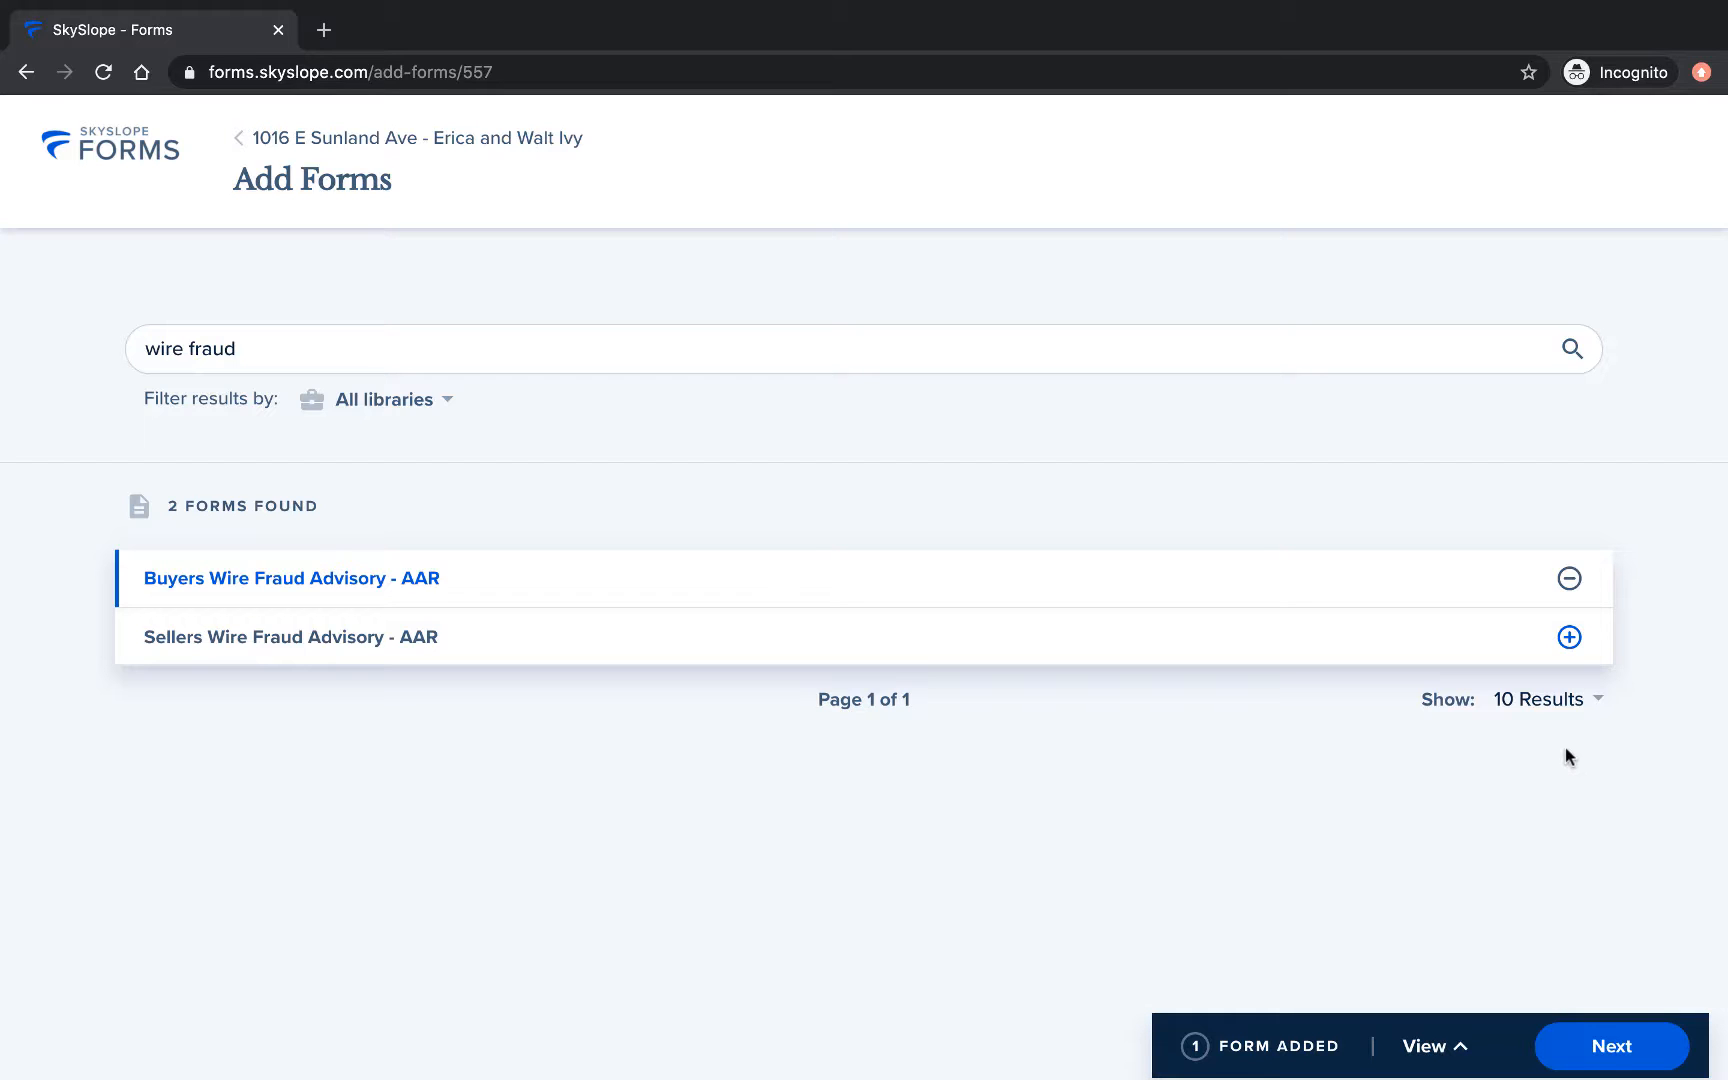
click(1600, 1055)
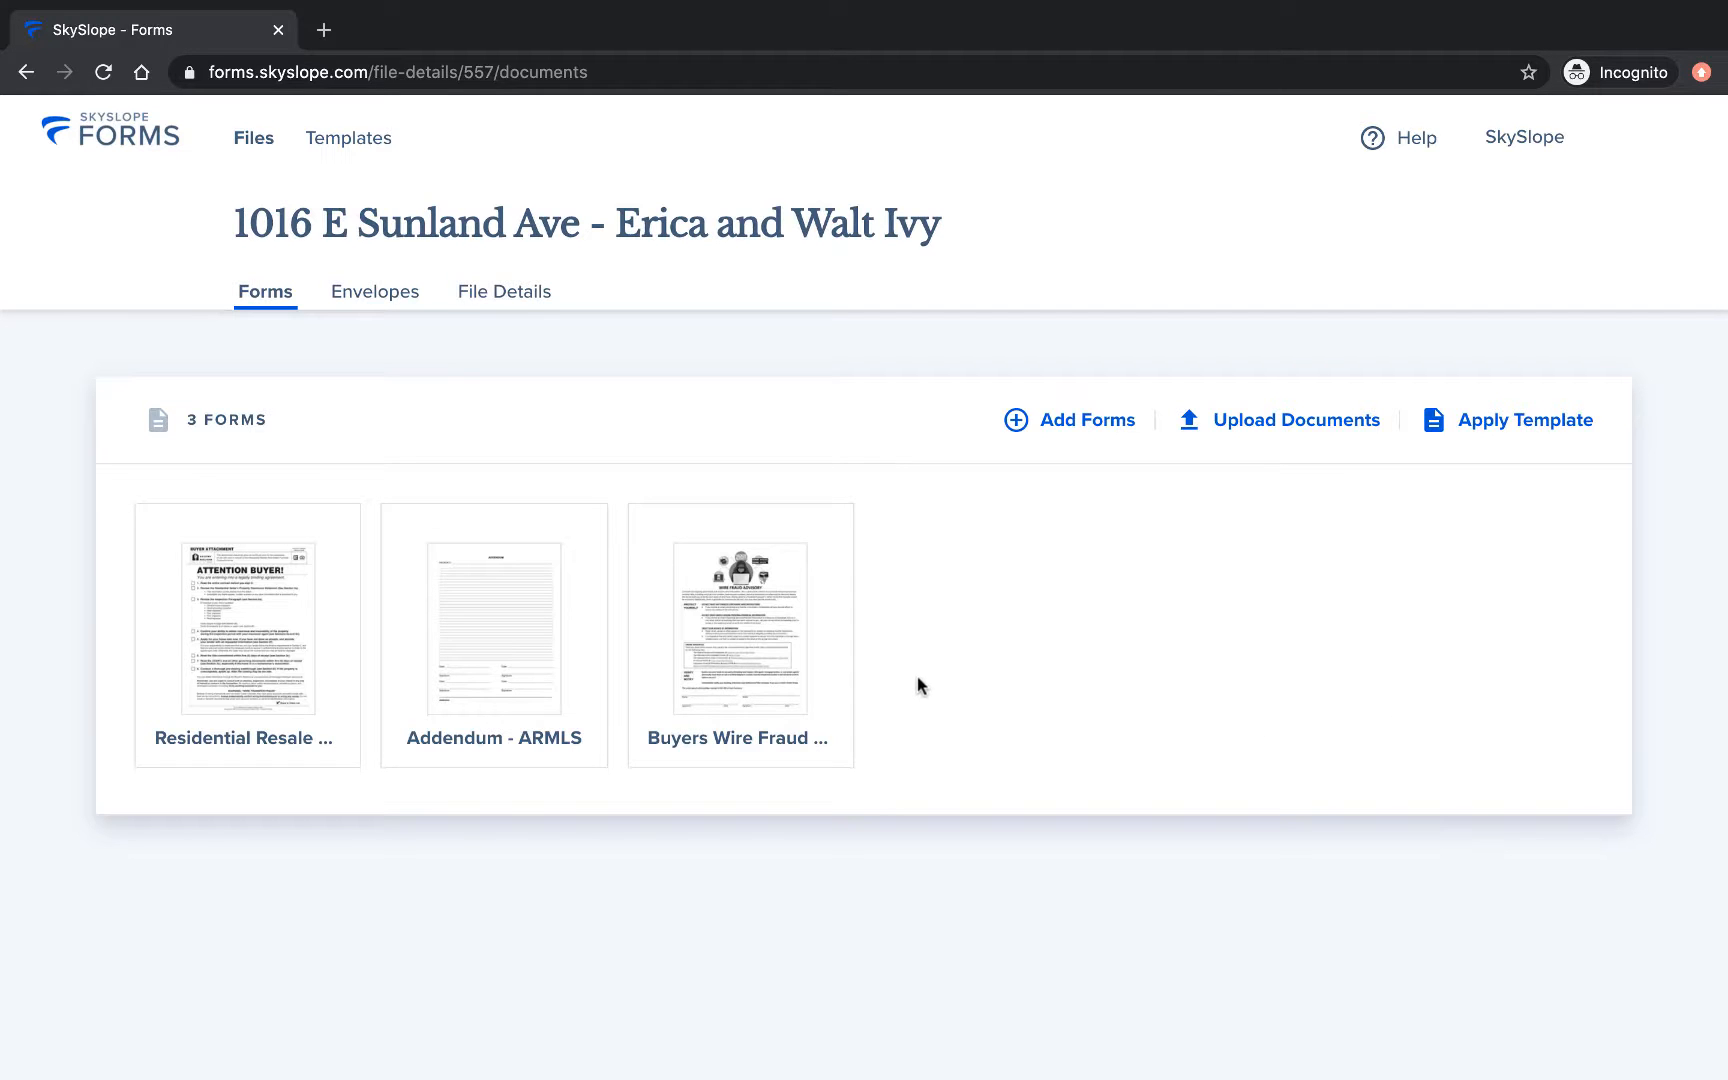
Upload Seller Disc - signed.pdf by dragging it onto the upload area.
click(1245, 432)
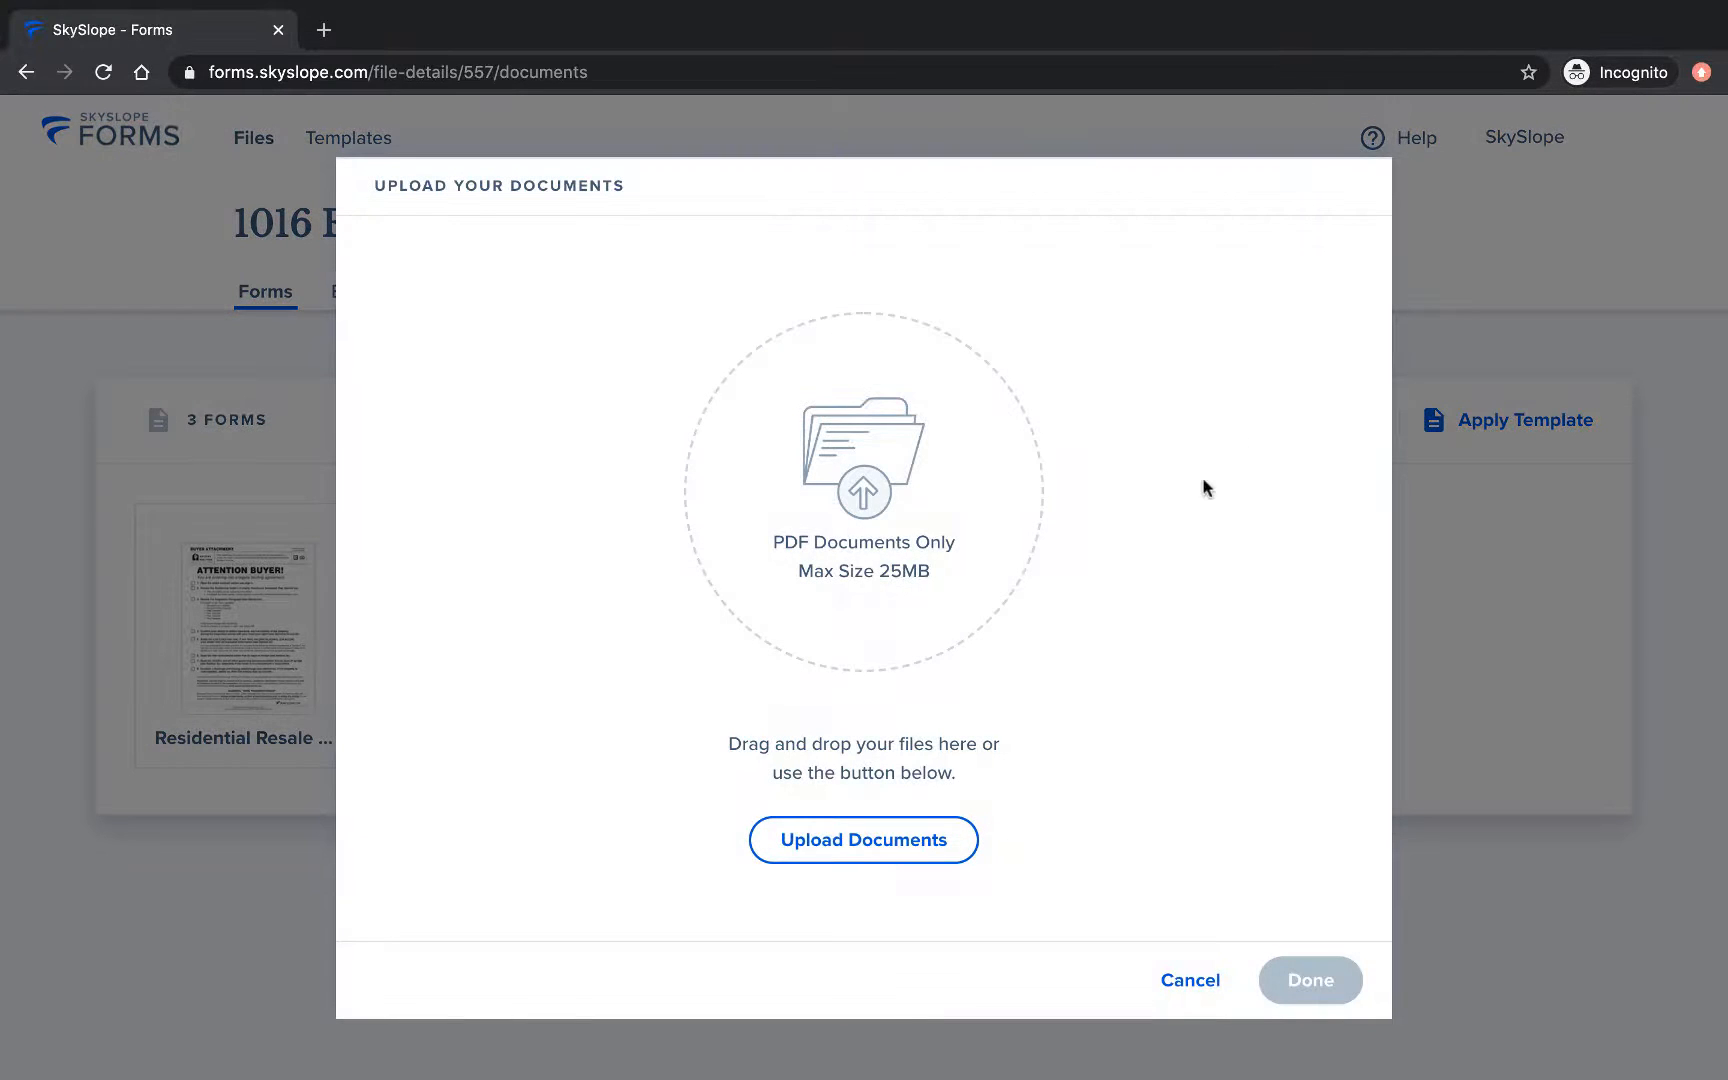
click(918, 836)
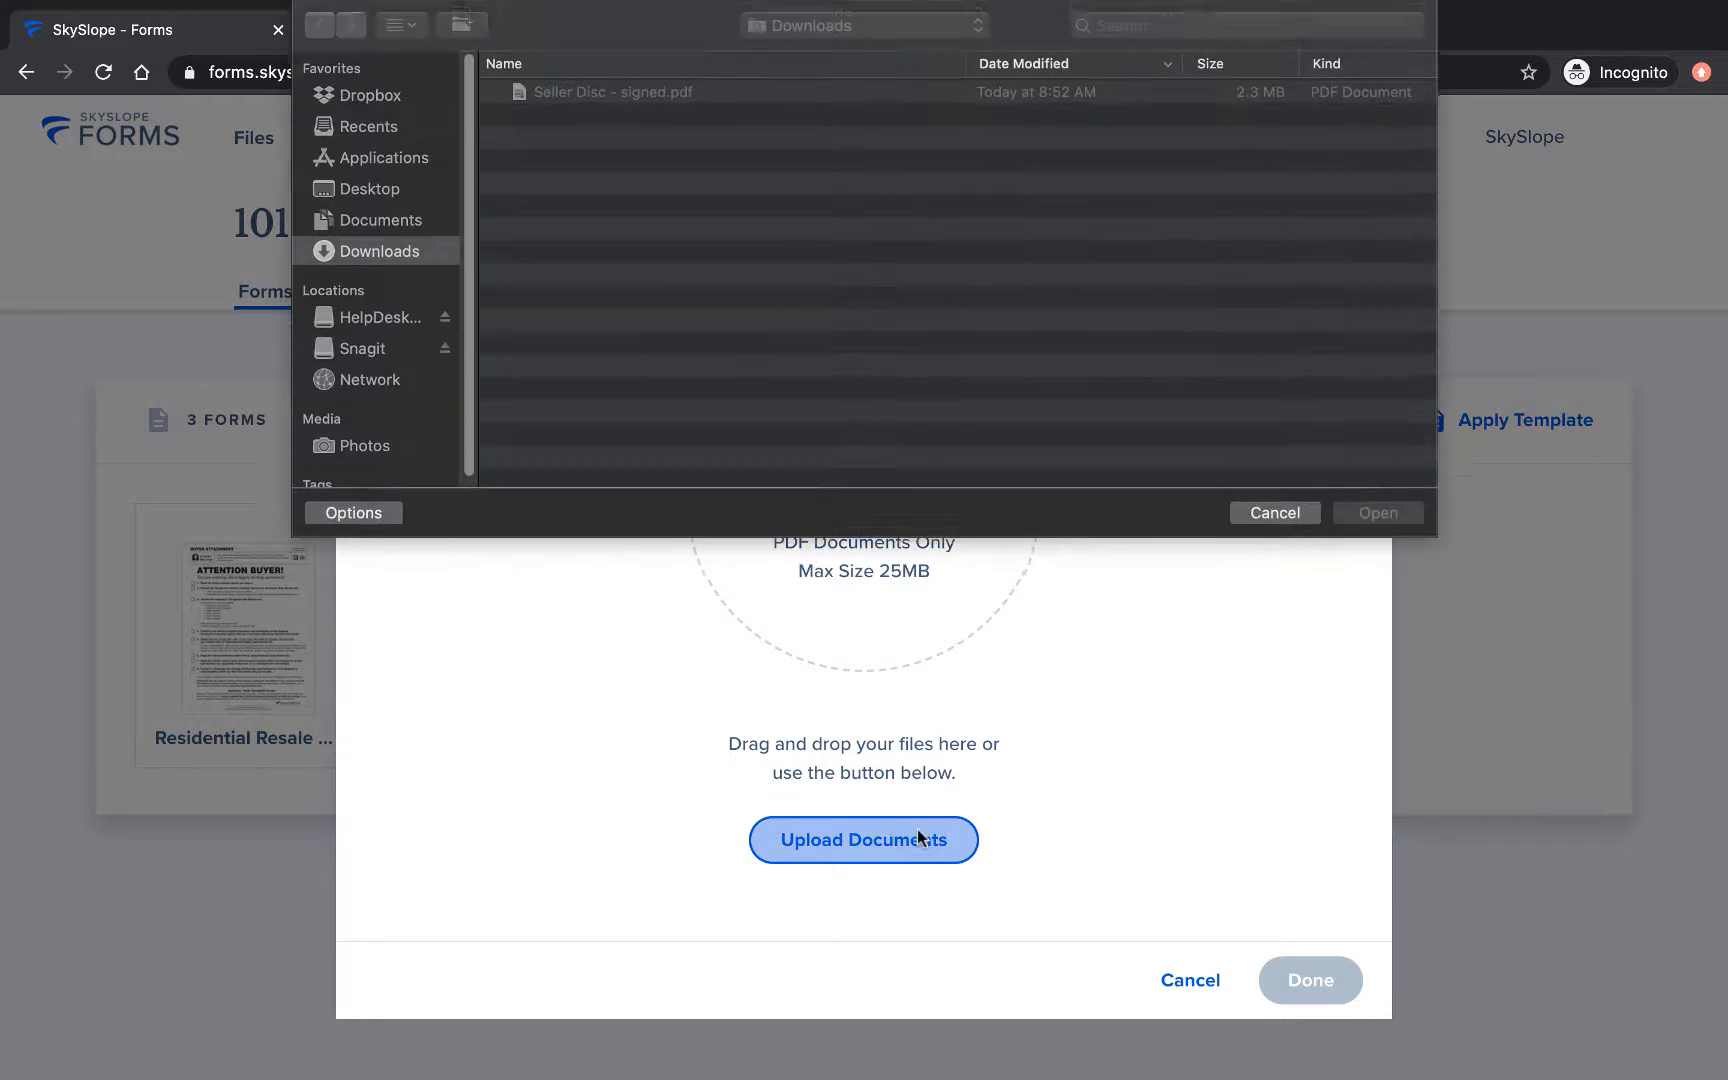
click(1243, 513)
drag(1727, 724, 1291, 724)
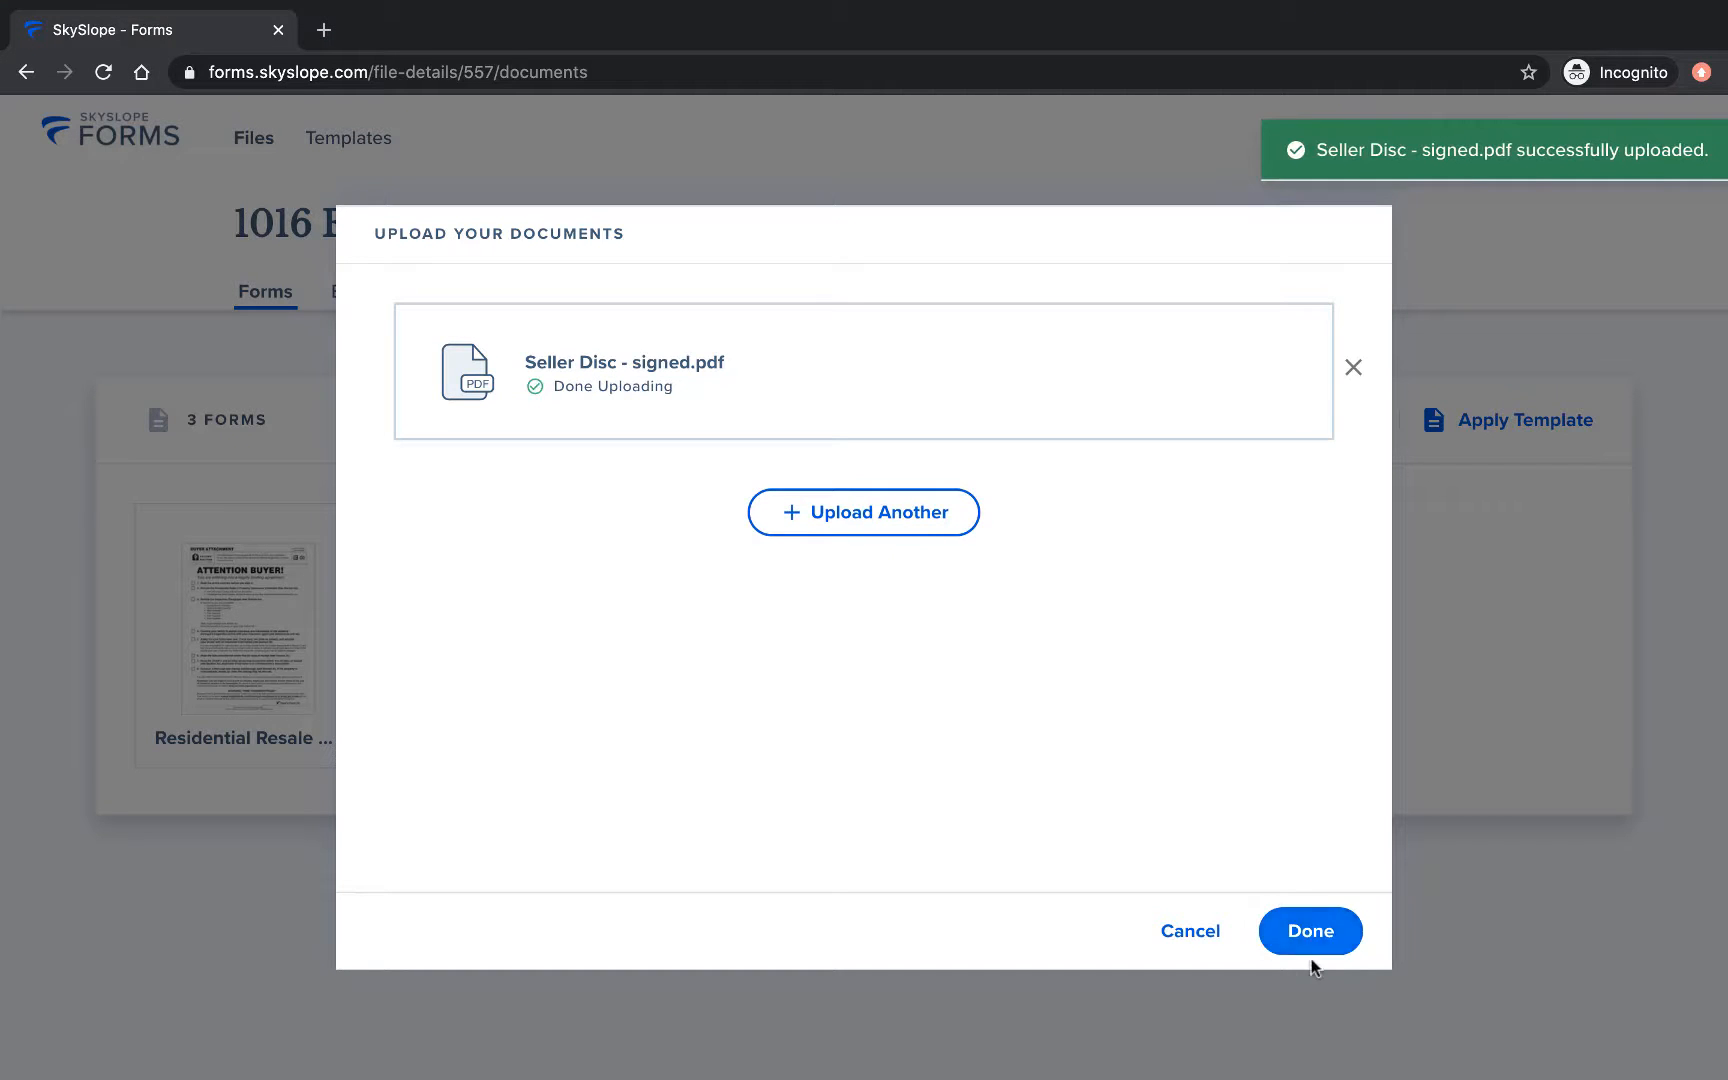
click(1306, 946)
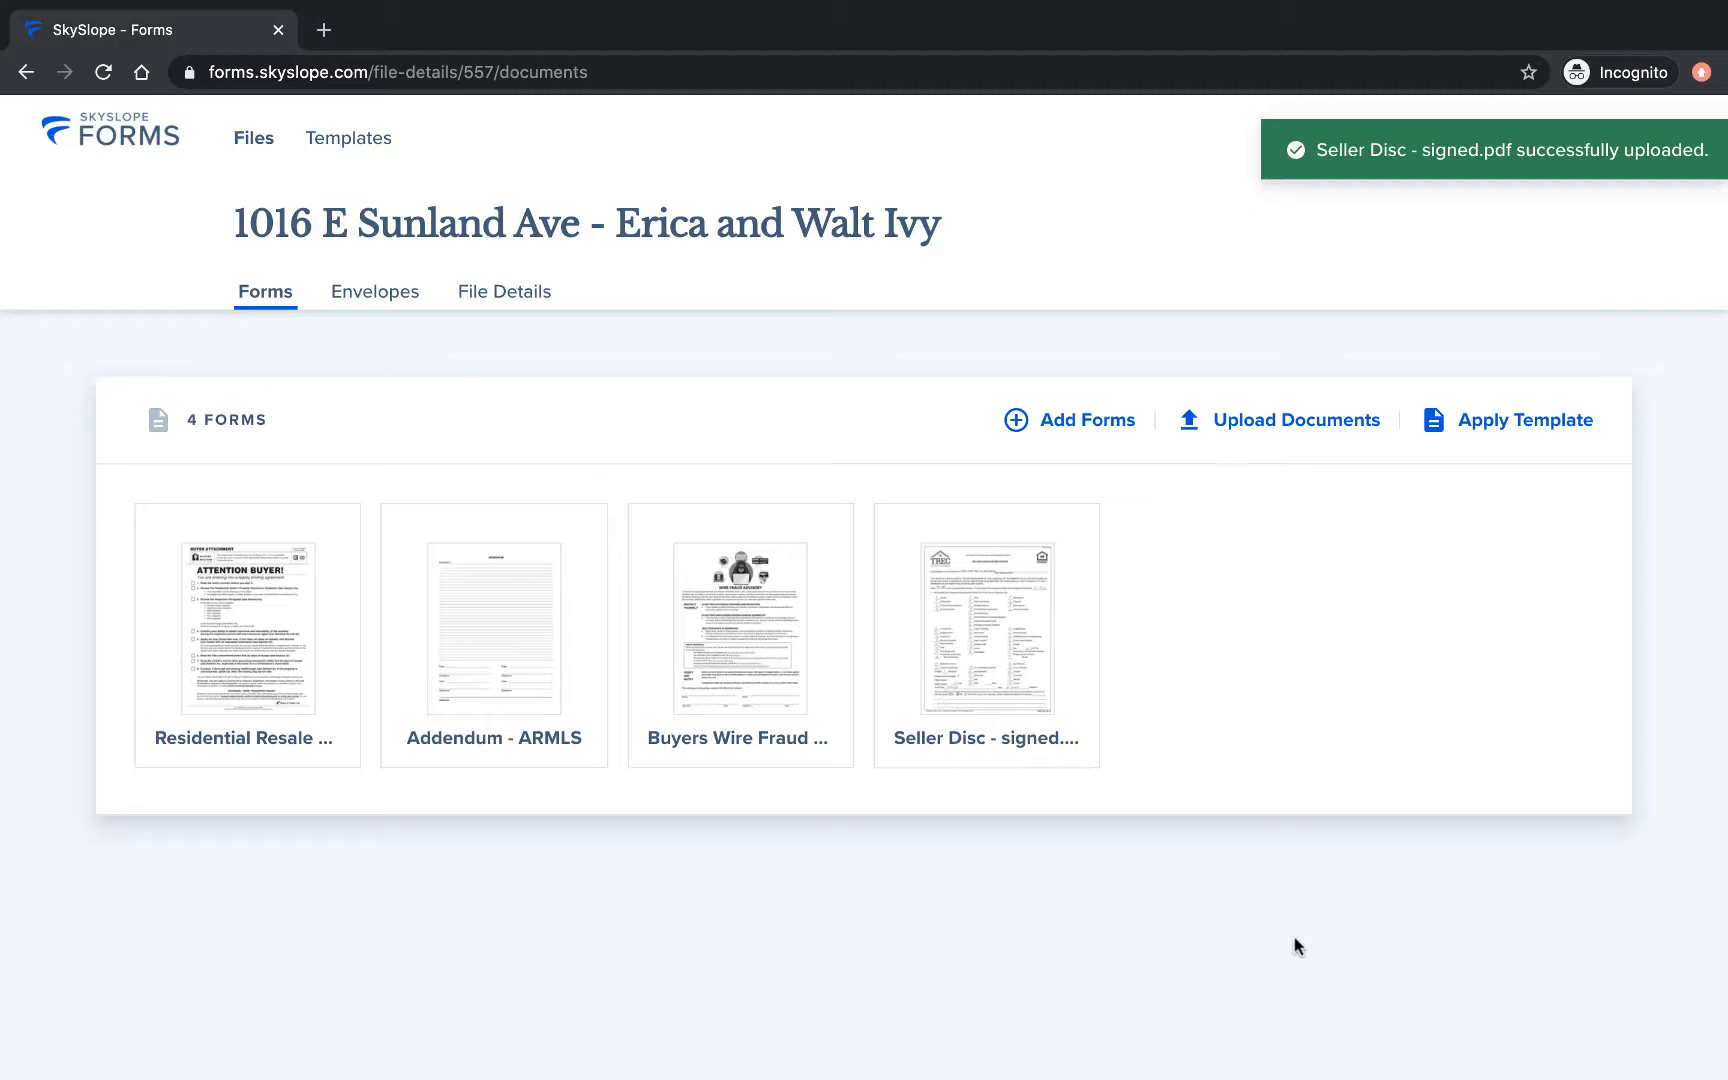
Browse the available templates and close the list without applying one.
click(1466, 422)
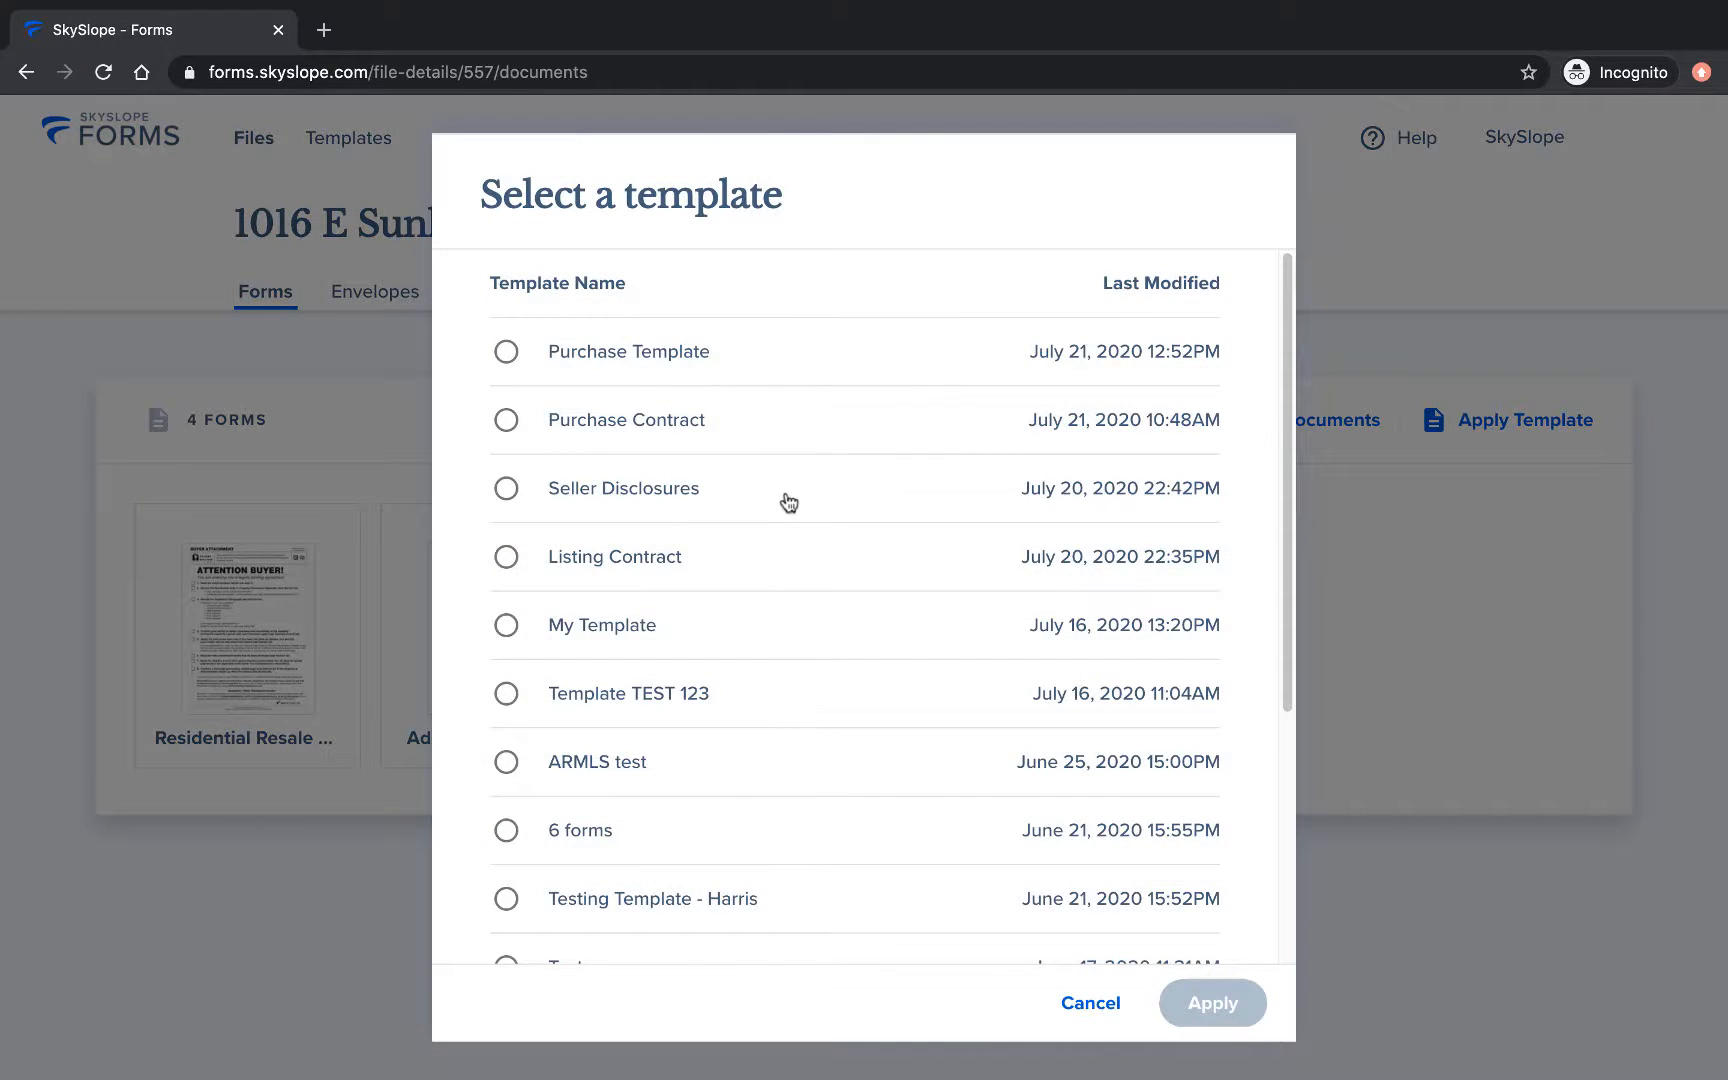
scroll(789, 502, down, 3)
scroll(789, 502, up, 3)
click(1099, 1004)
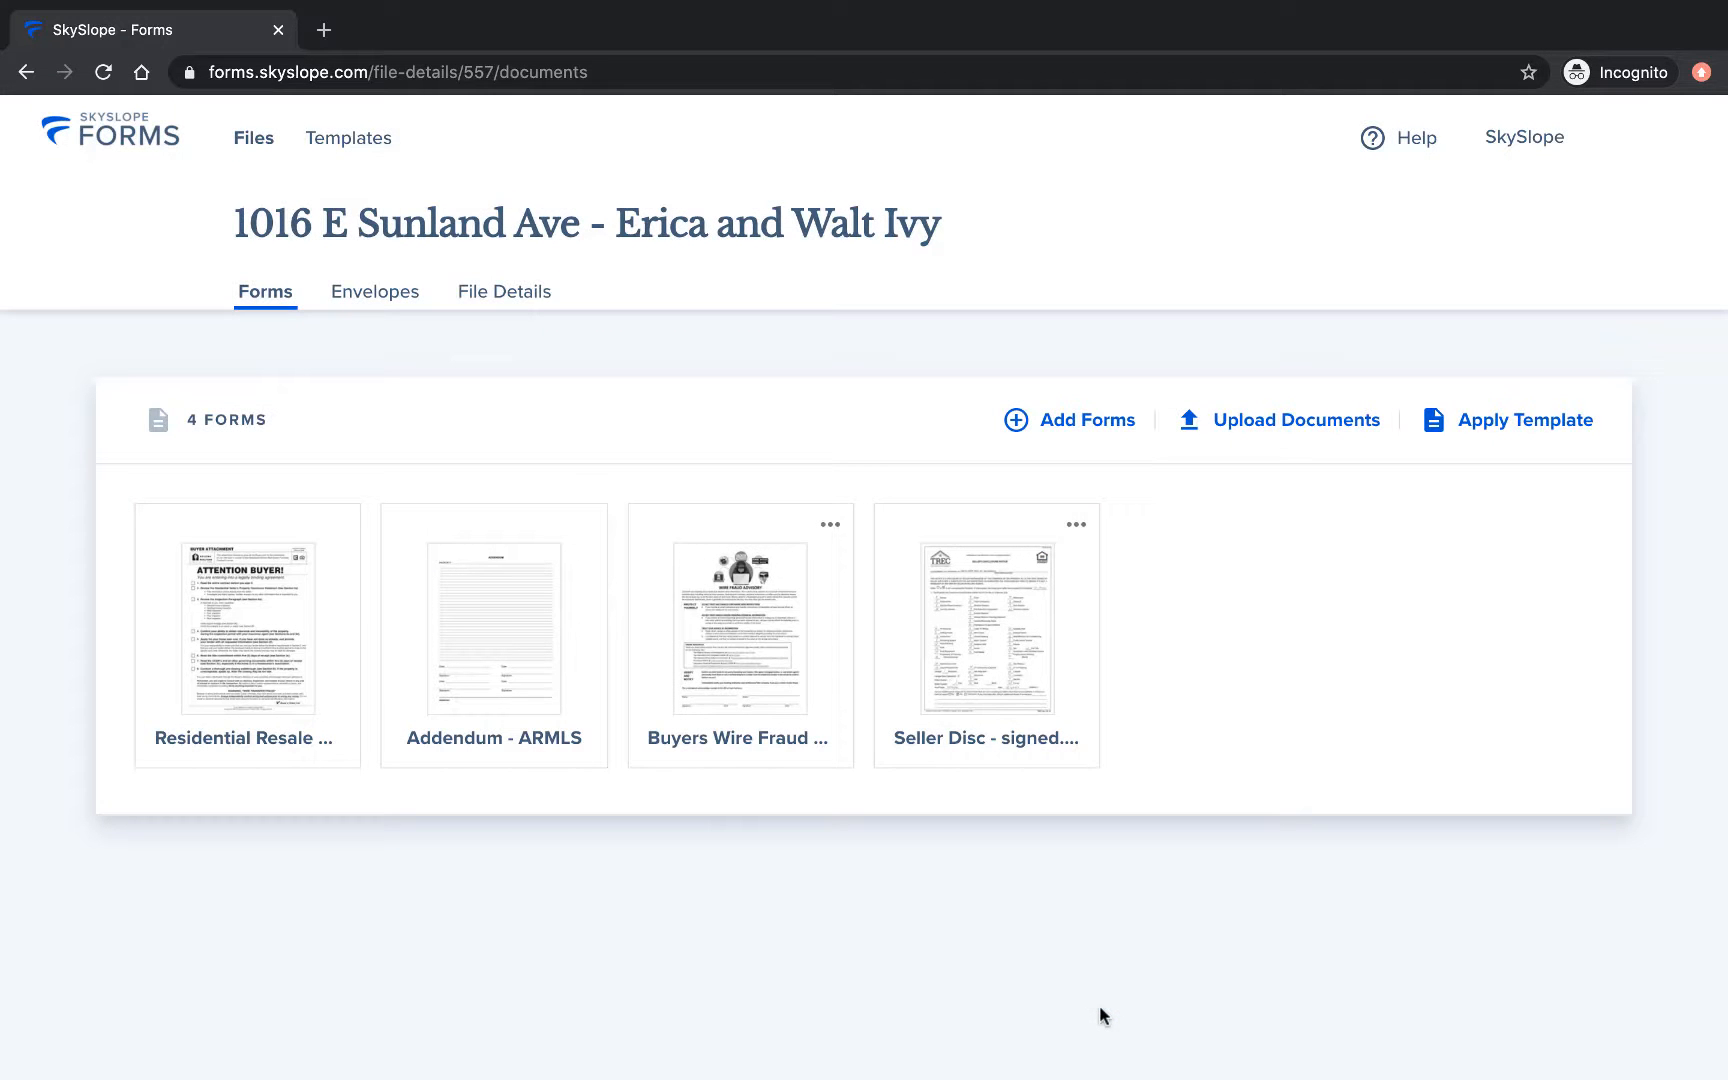
Select the Buyers Wire Fraud Advisory and Seller Disc forms and open both in Fill and Send.
click(654, 527)
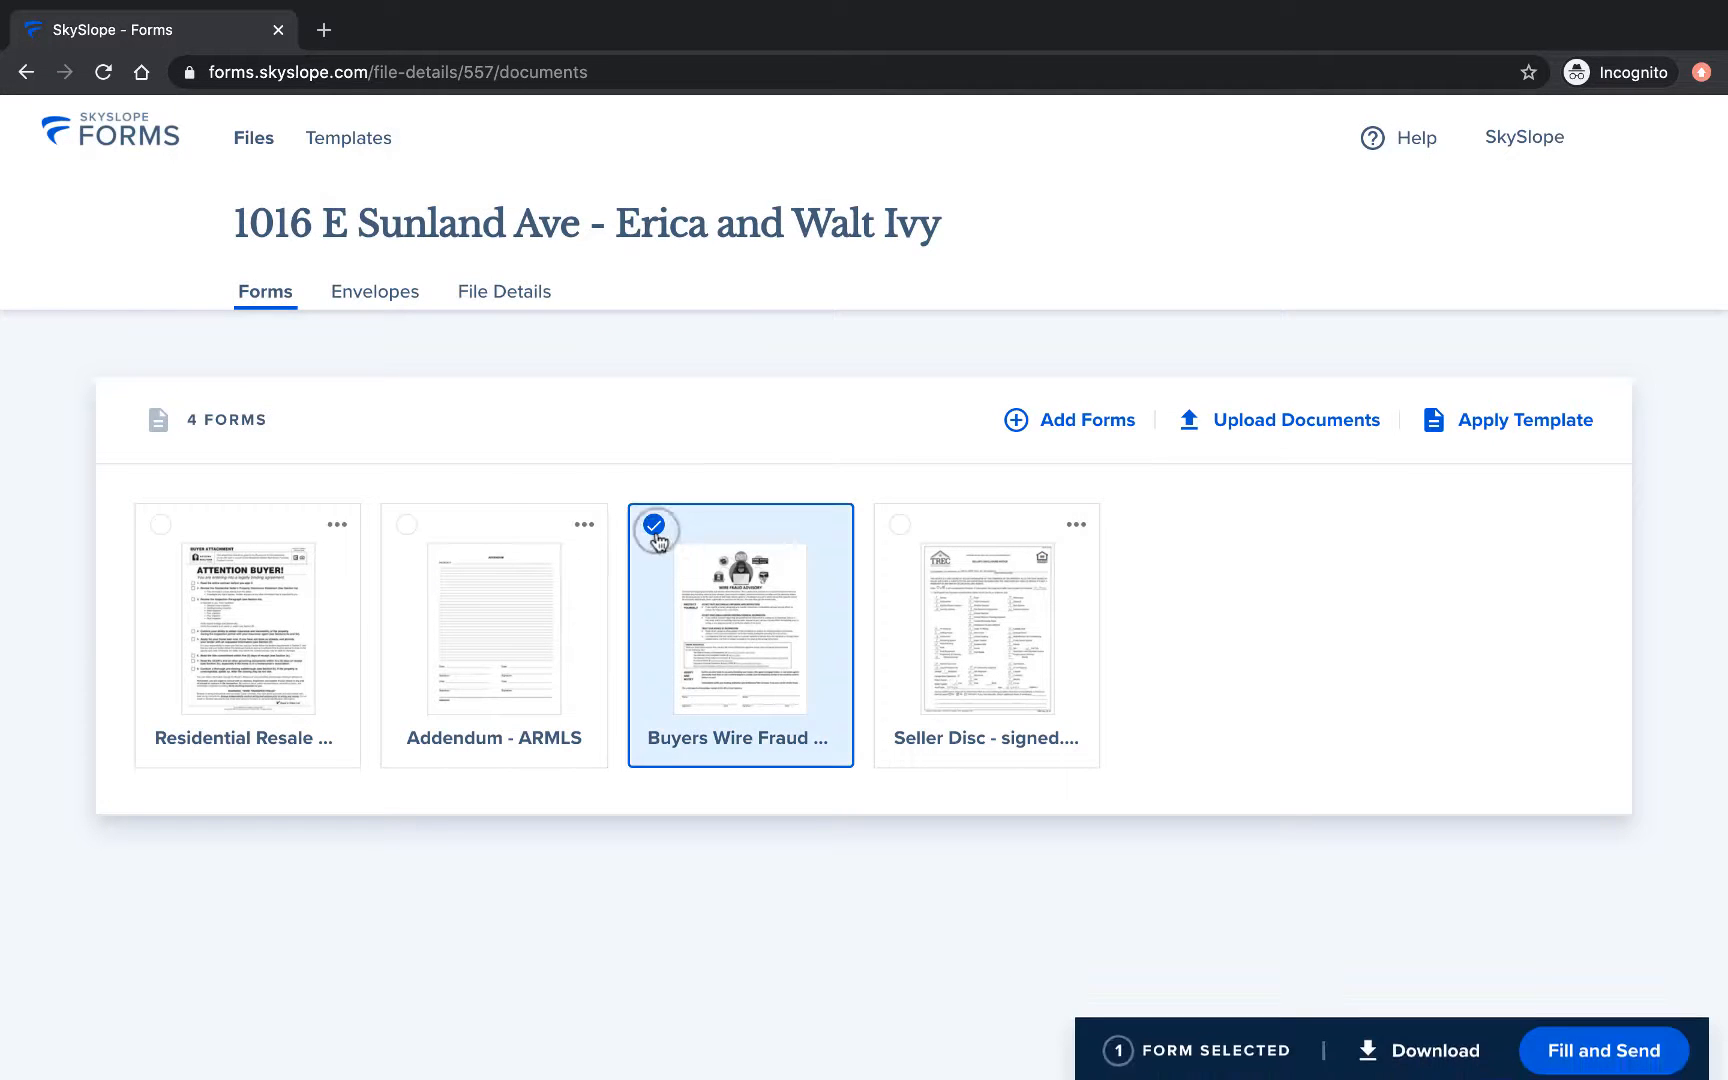
click(899, 525)
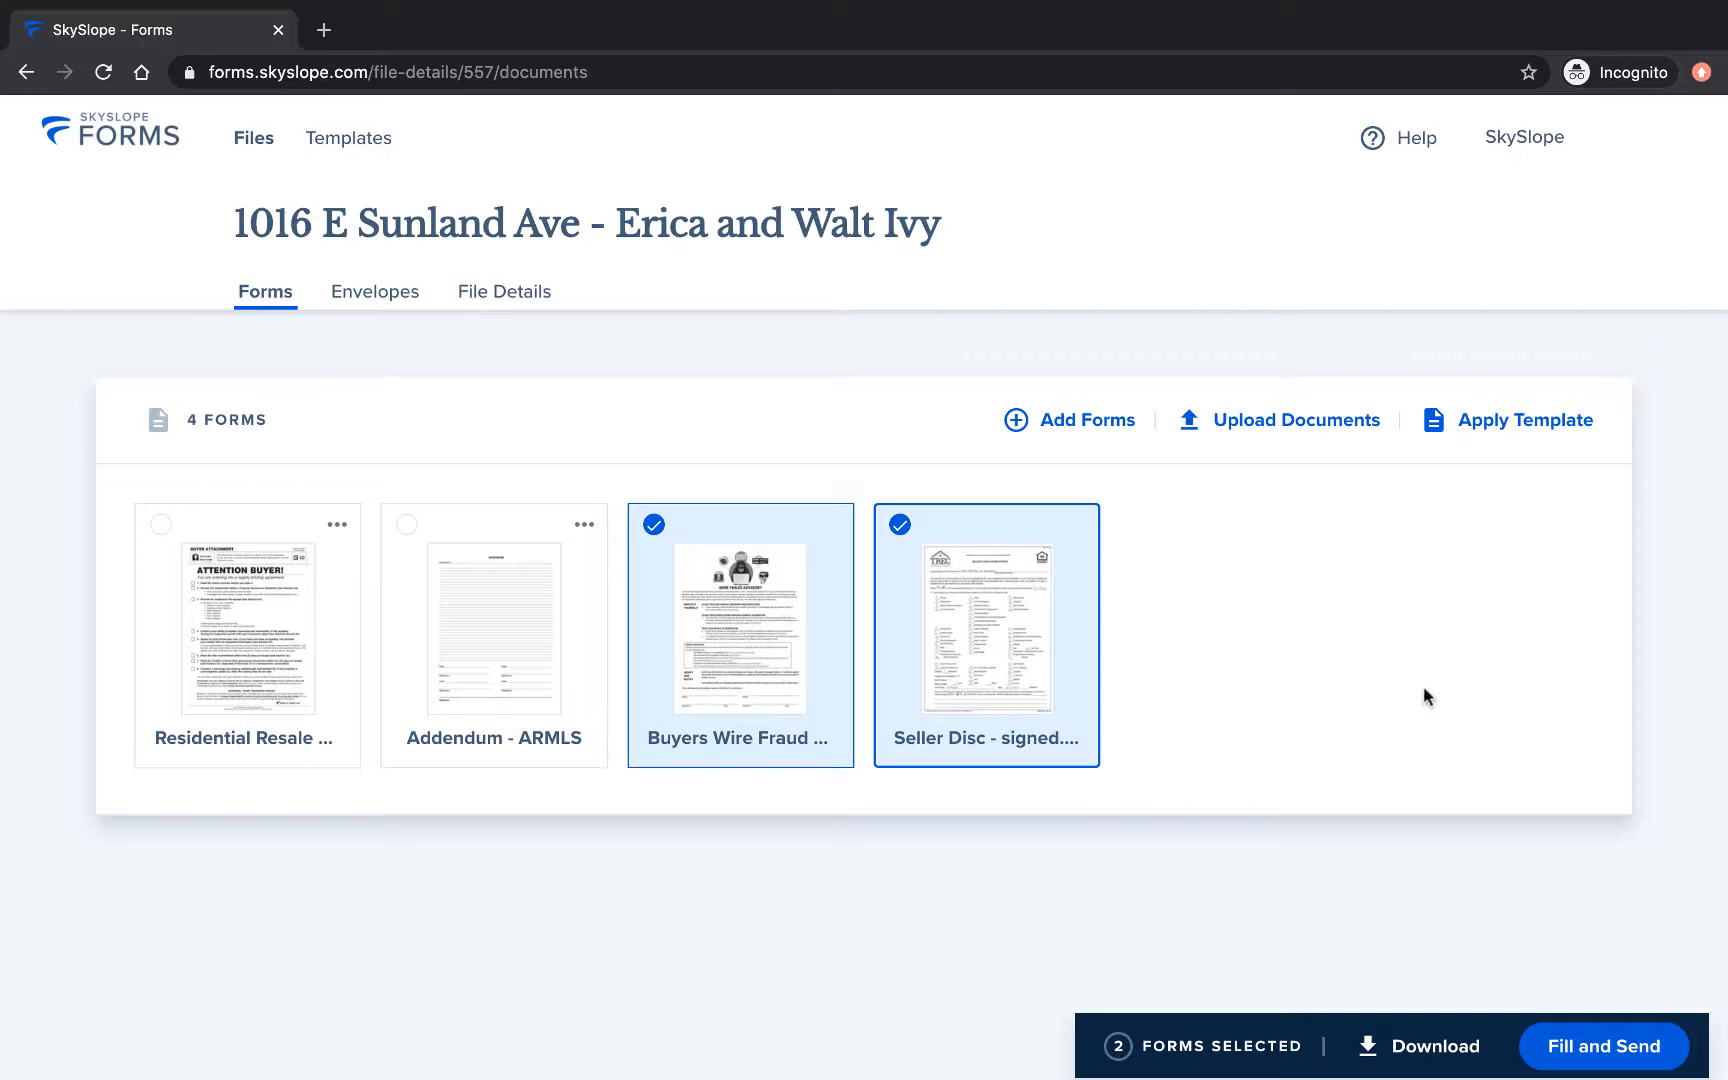
click(1546, 1026)
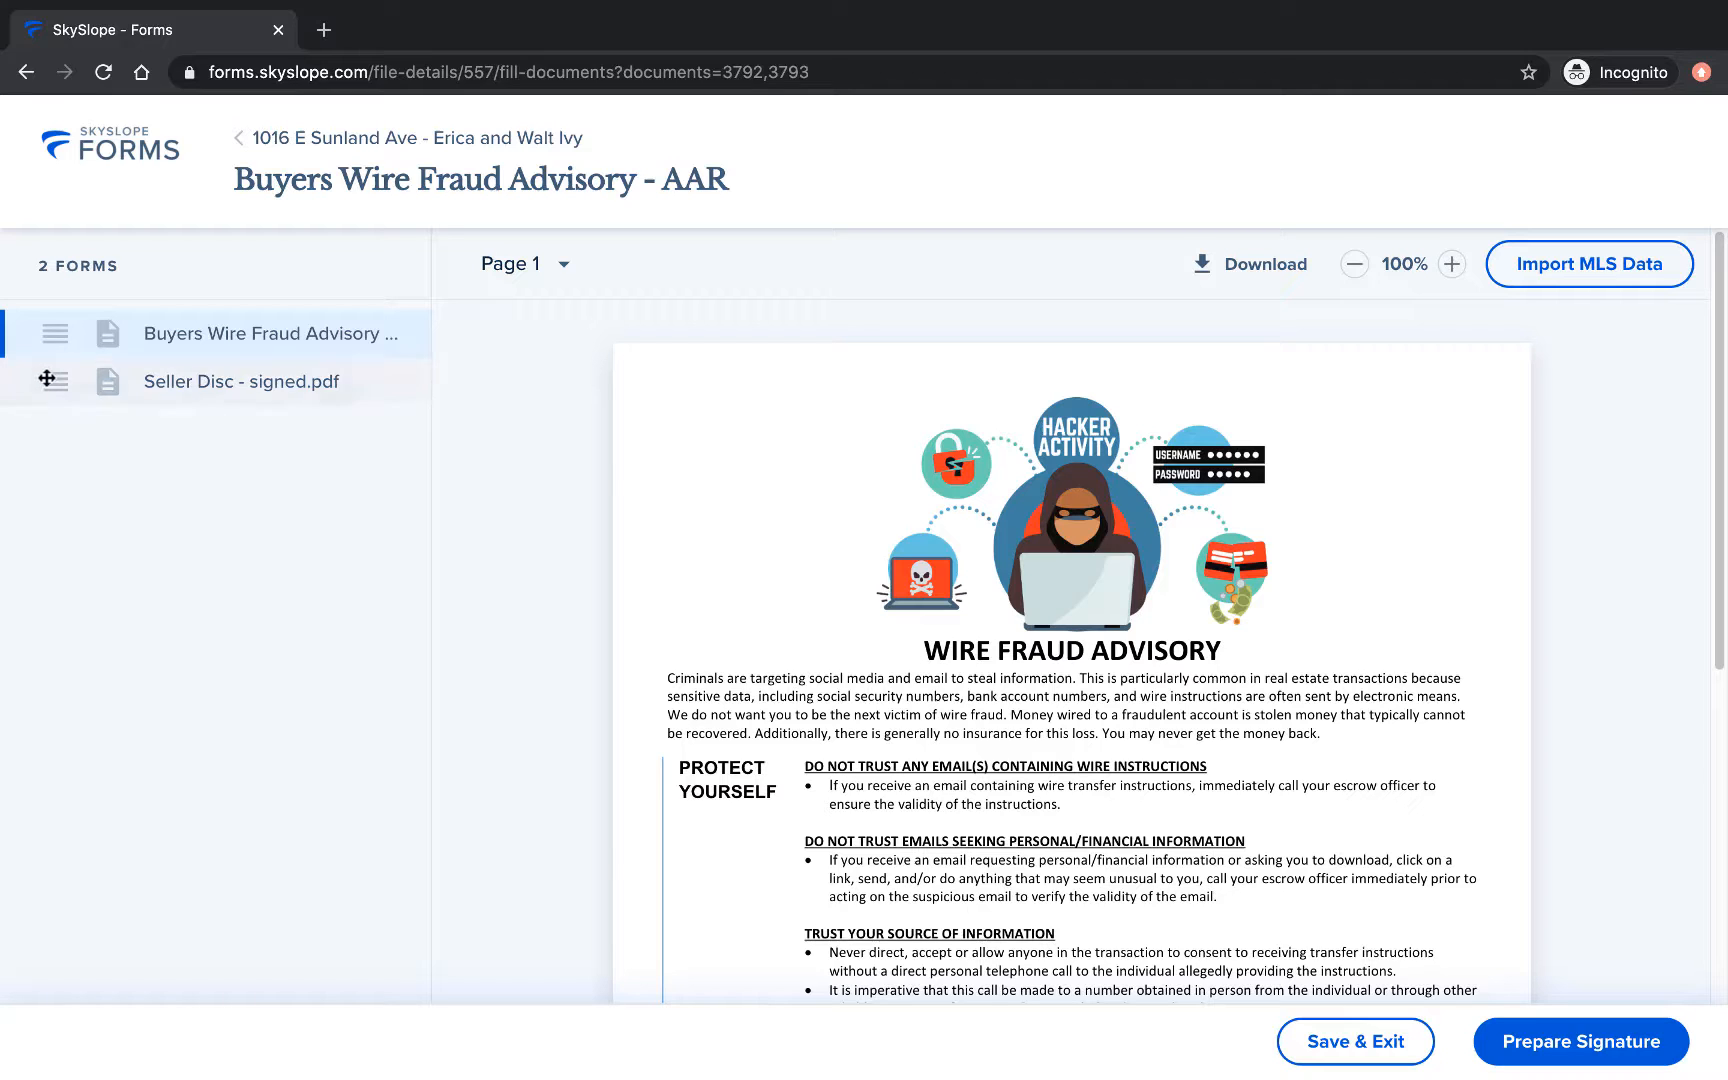
Try reordering the two forms and scroll through the wire fraud advisory.
drag(47, 378, 64, 333)
scroll(1606, 501, down, 1)
scroll(1606, 501, down, 5)
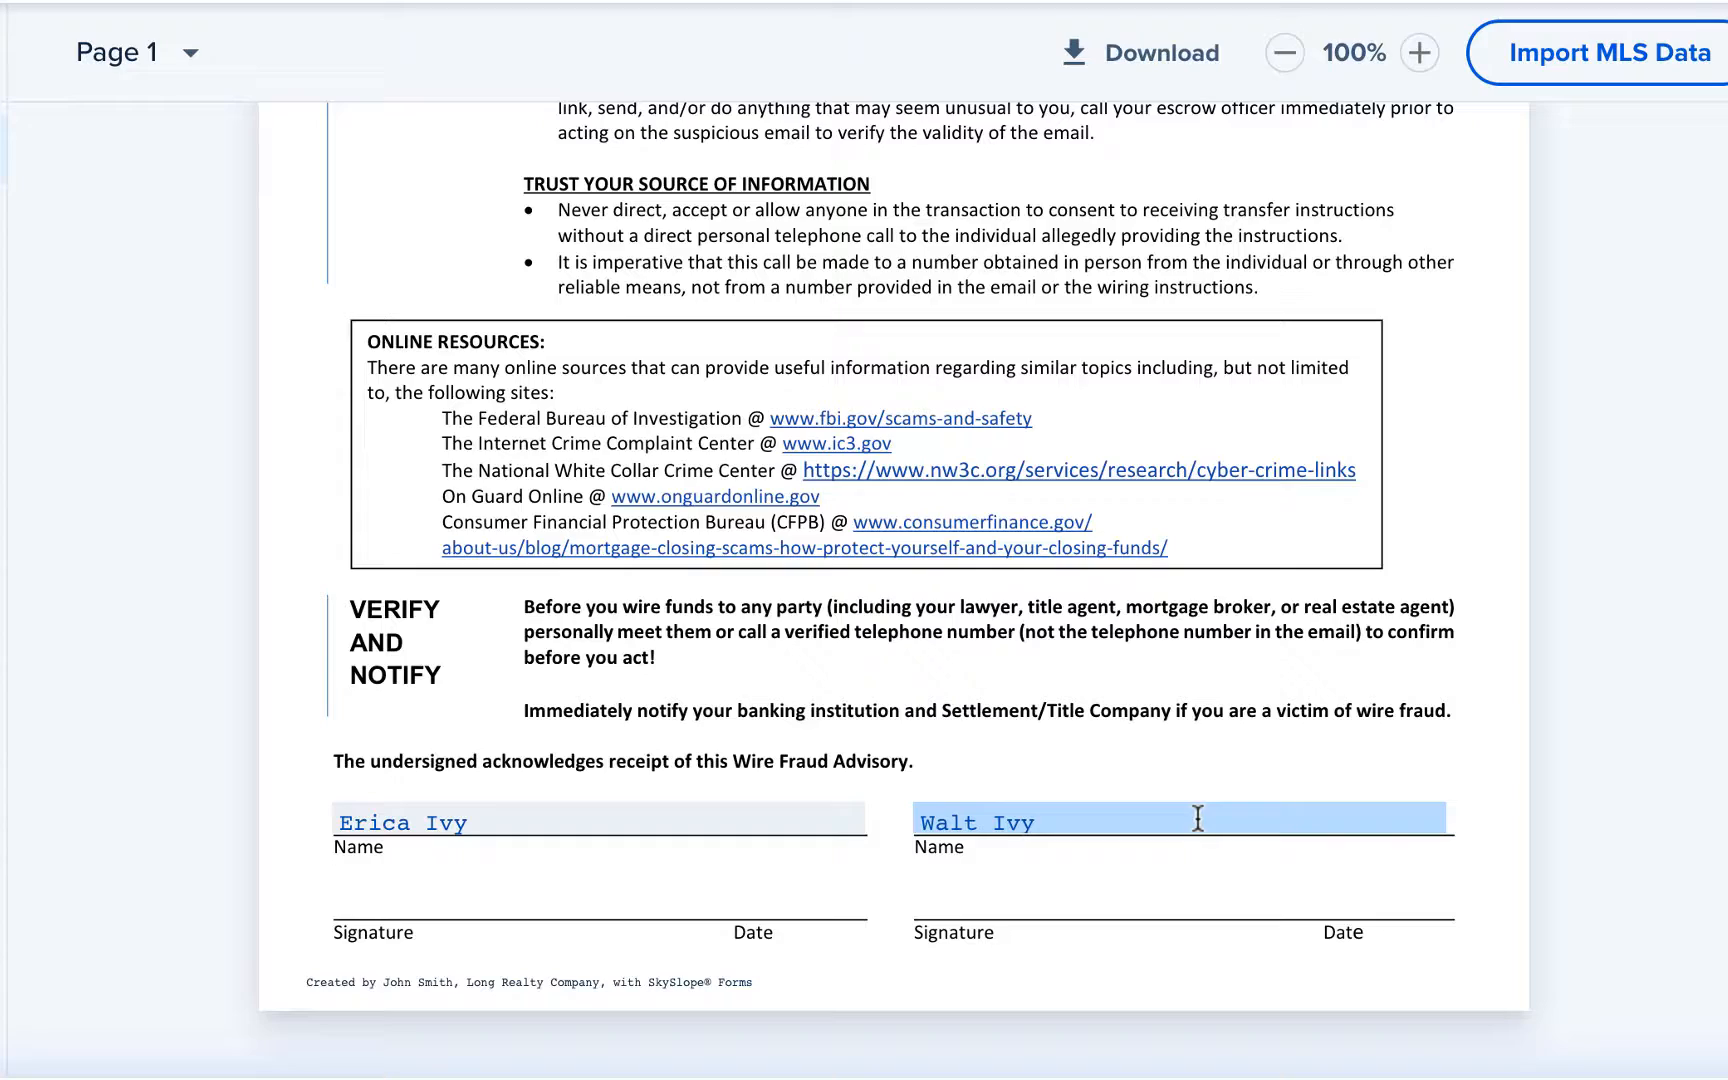
scroll(1675, 735, up, 5)
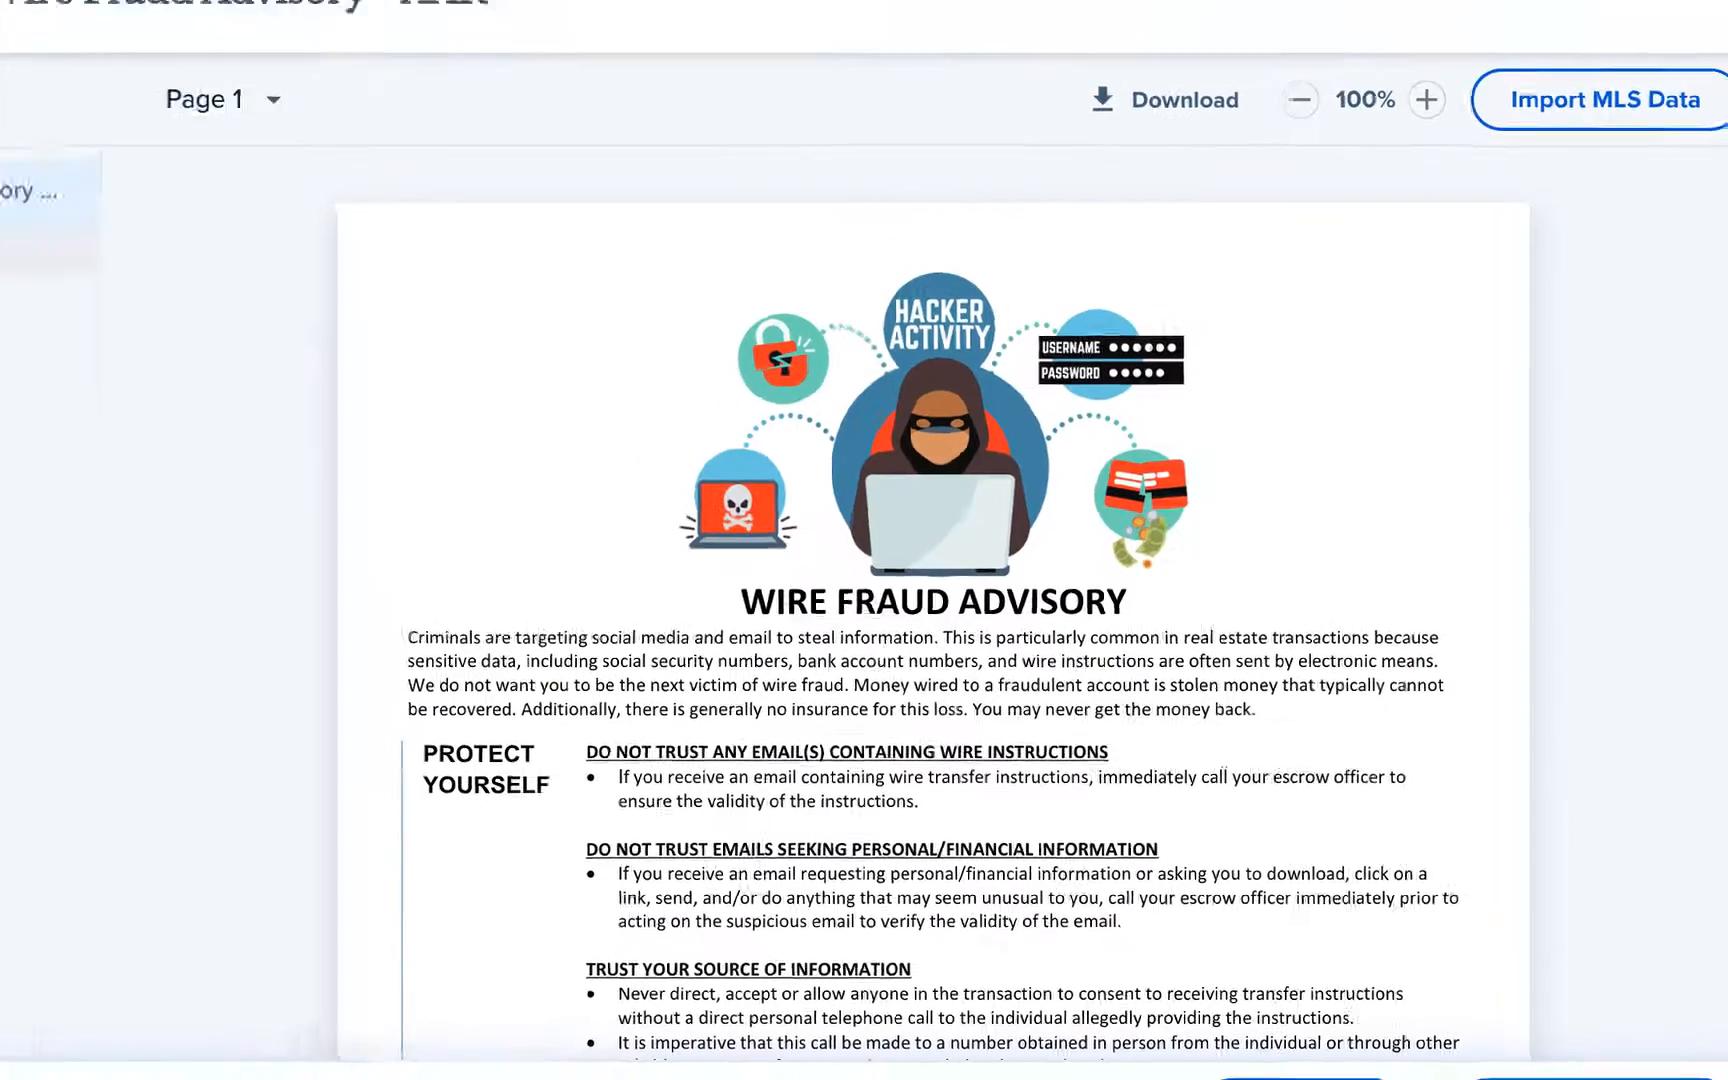
View the Seller Disc - signed.pdf disclosure notice.
click(232, 369)
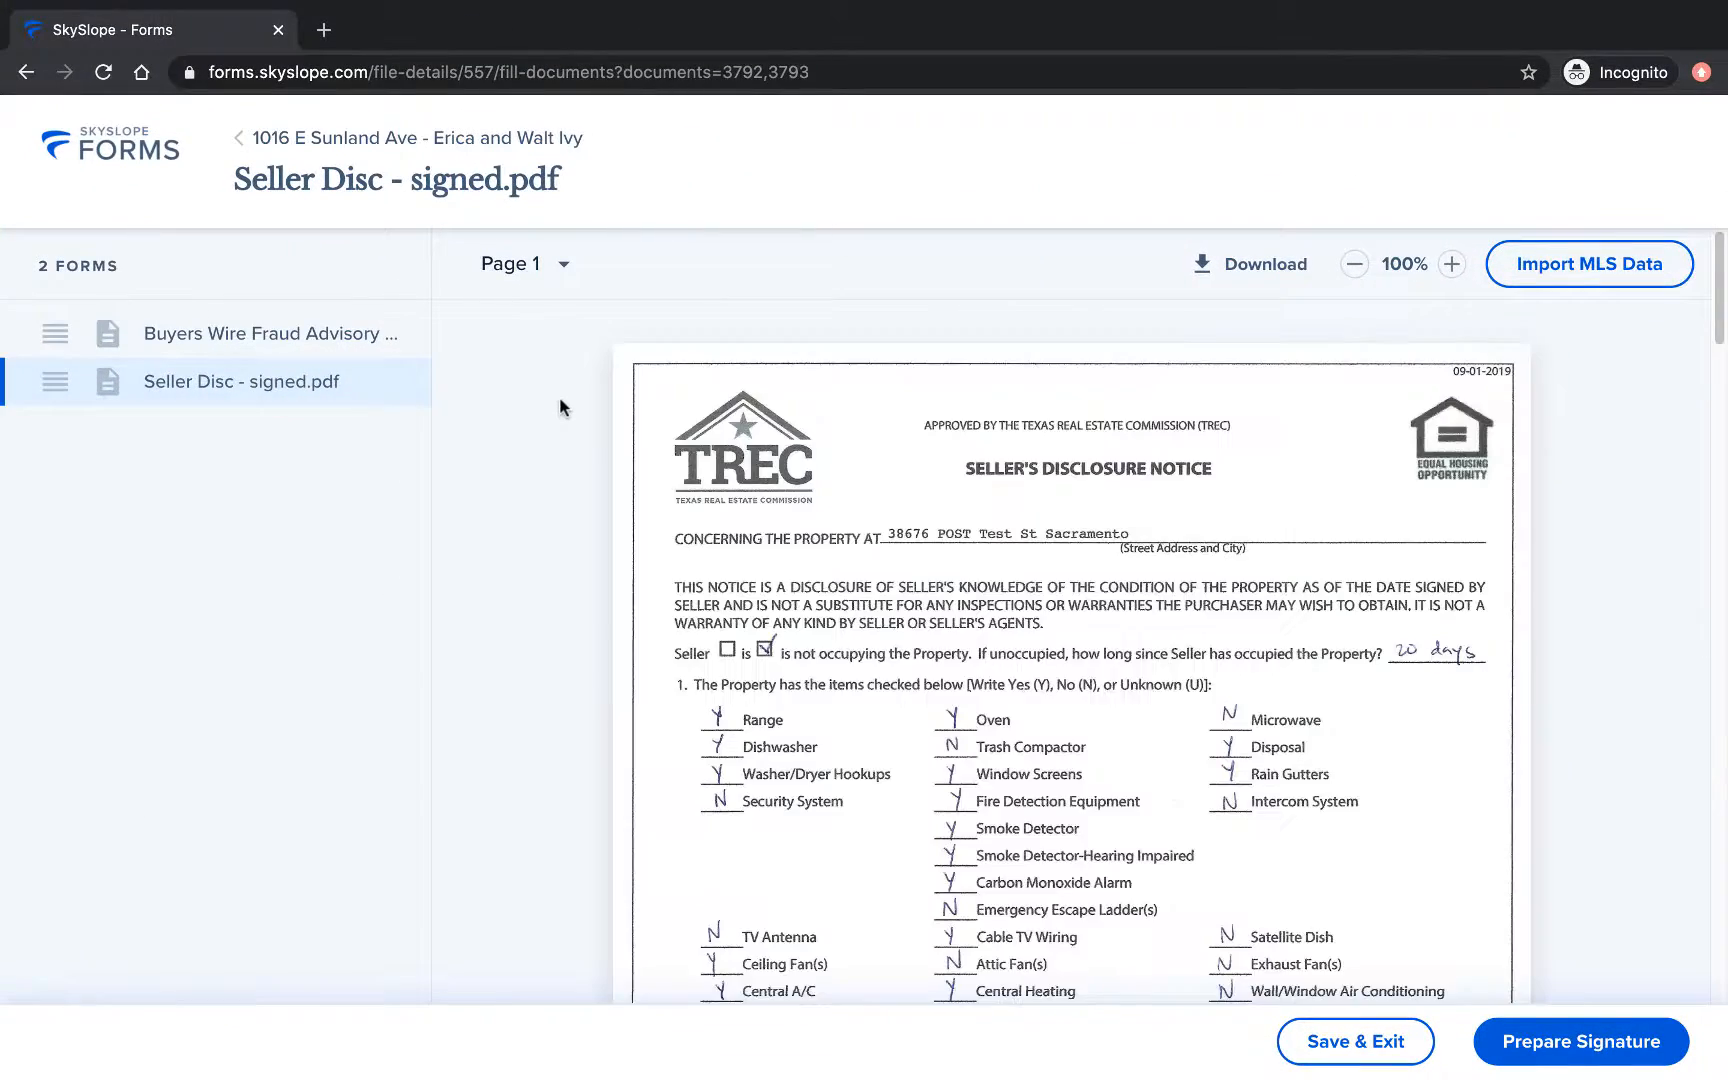
scroll(559, 405, down, 8)
scroll(560, 405, up, 8)
Prepare the forms for signature and append 'Disclosures' to the envelope name.
click(1605, 1041)
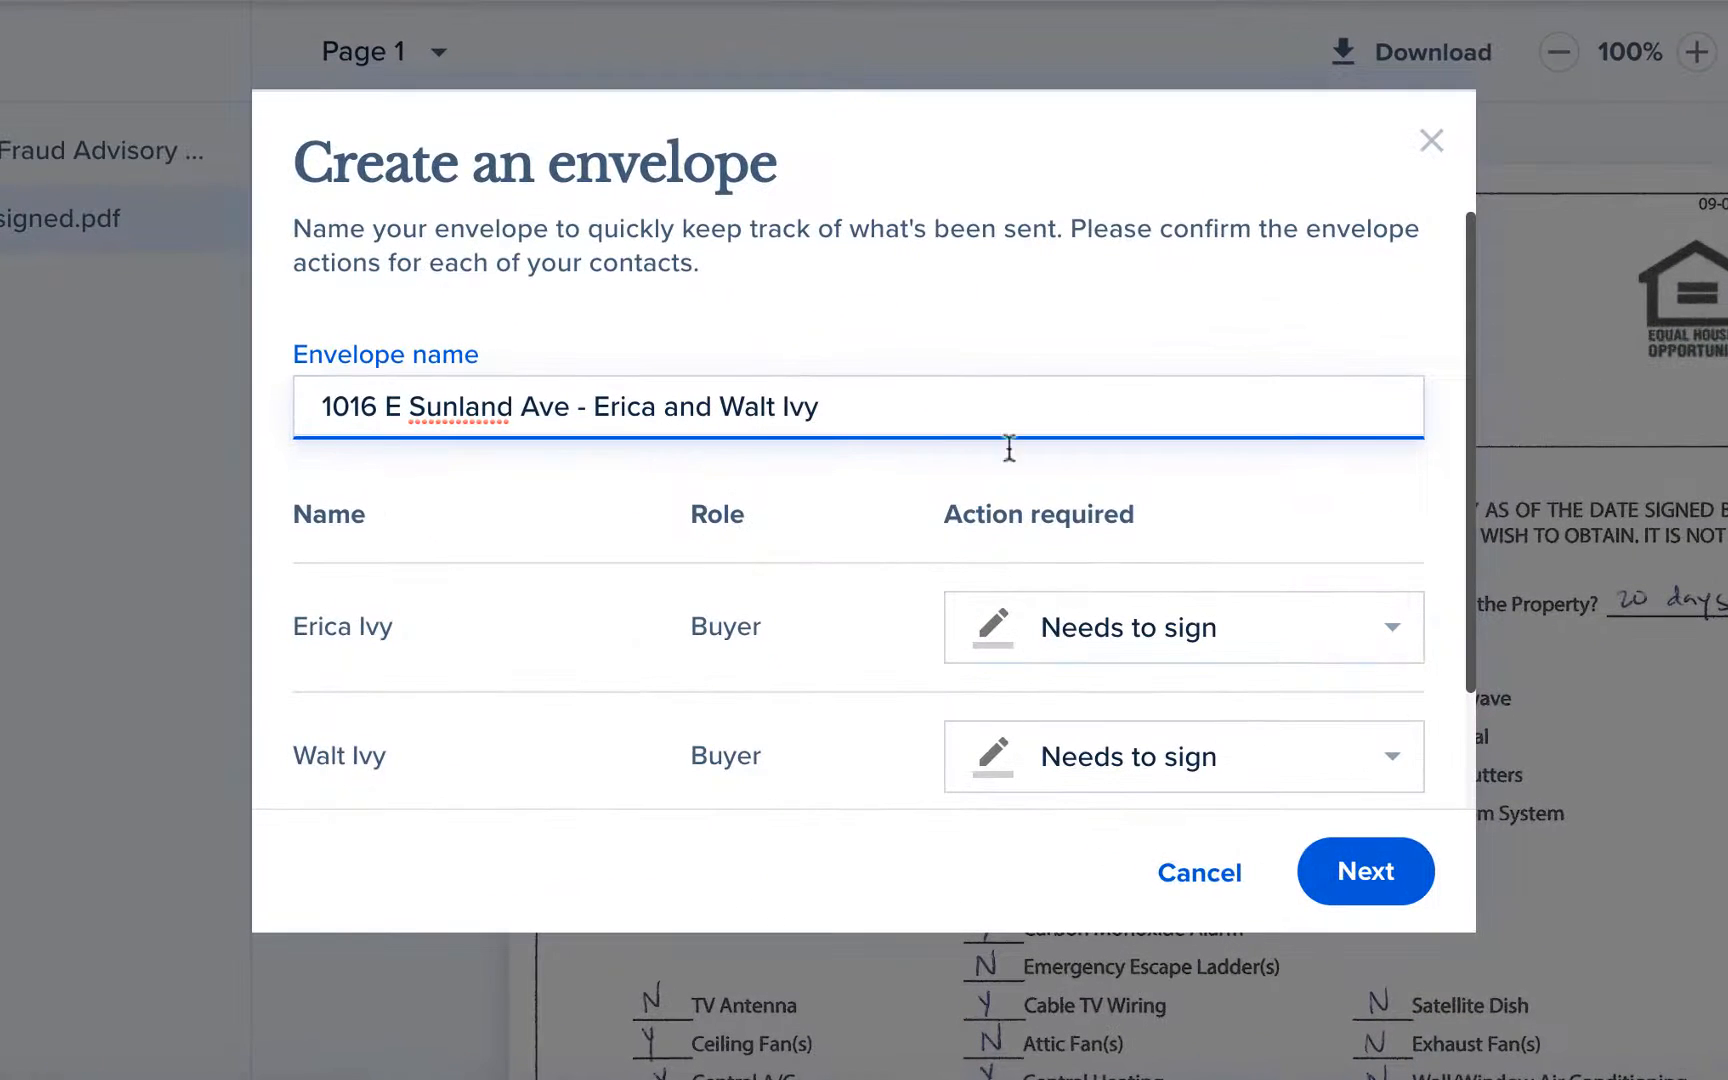
click(980, 413)
text(Disclosures)
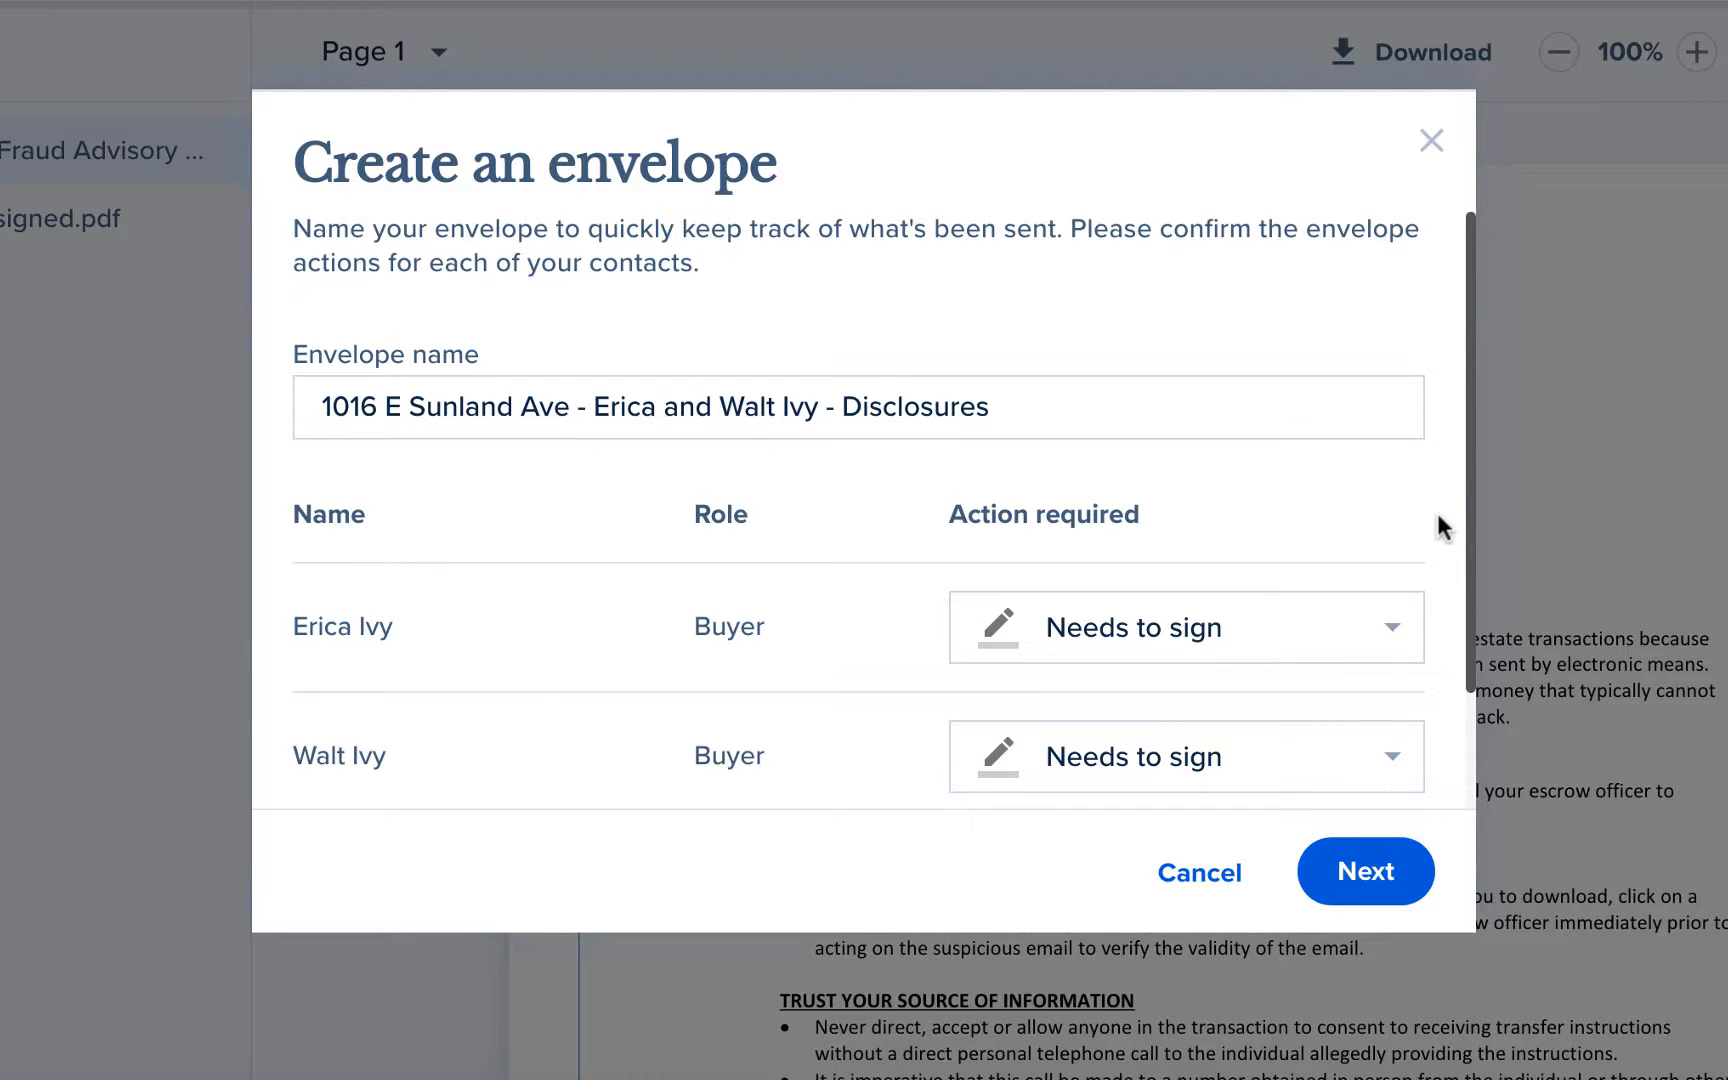
Set the loan officer to Receives a copy with their e-mail address, then proceed to DigiSign.
scroll(1436, 513, down, 2)
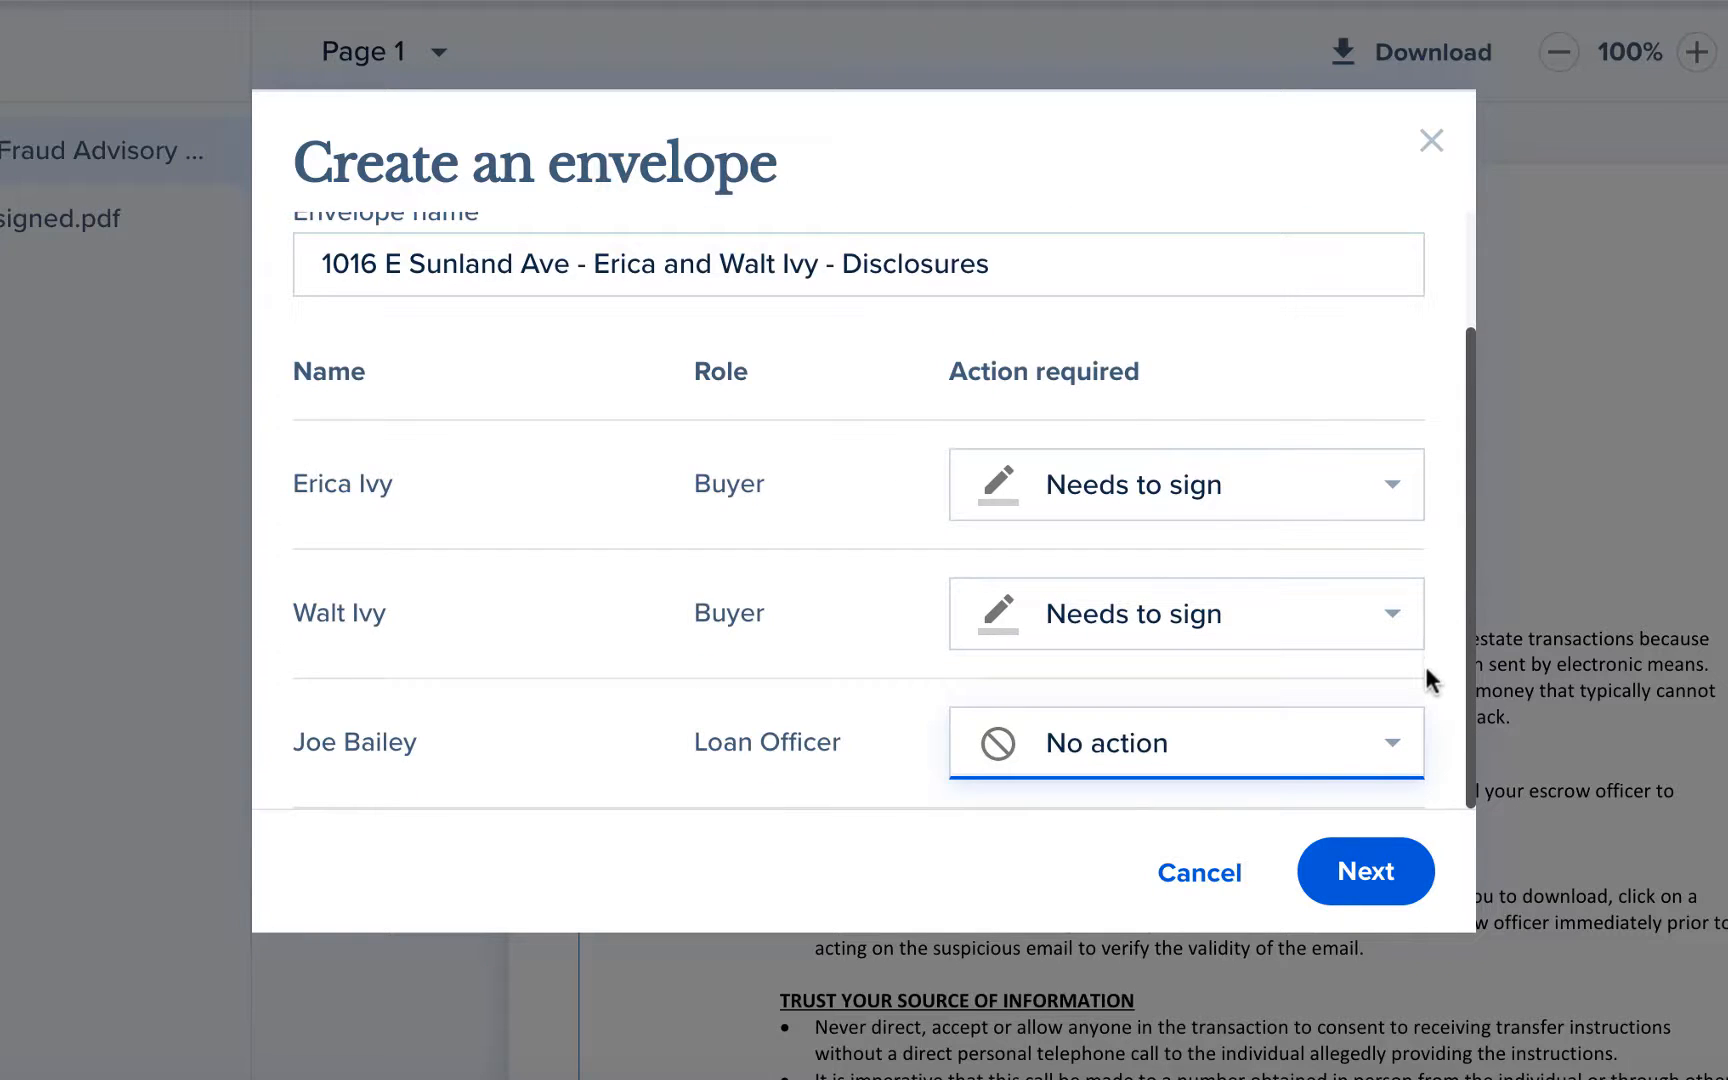
click(1392, 746)
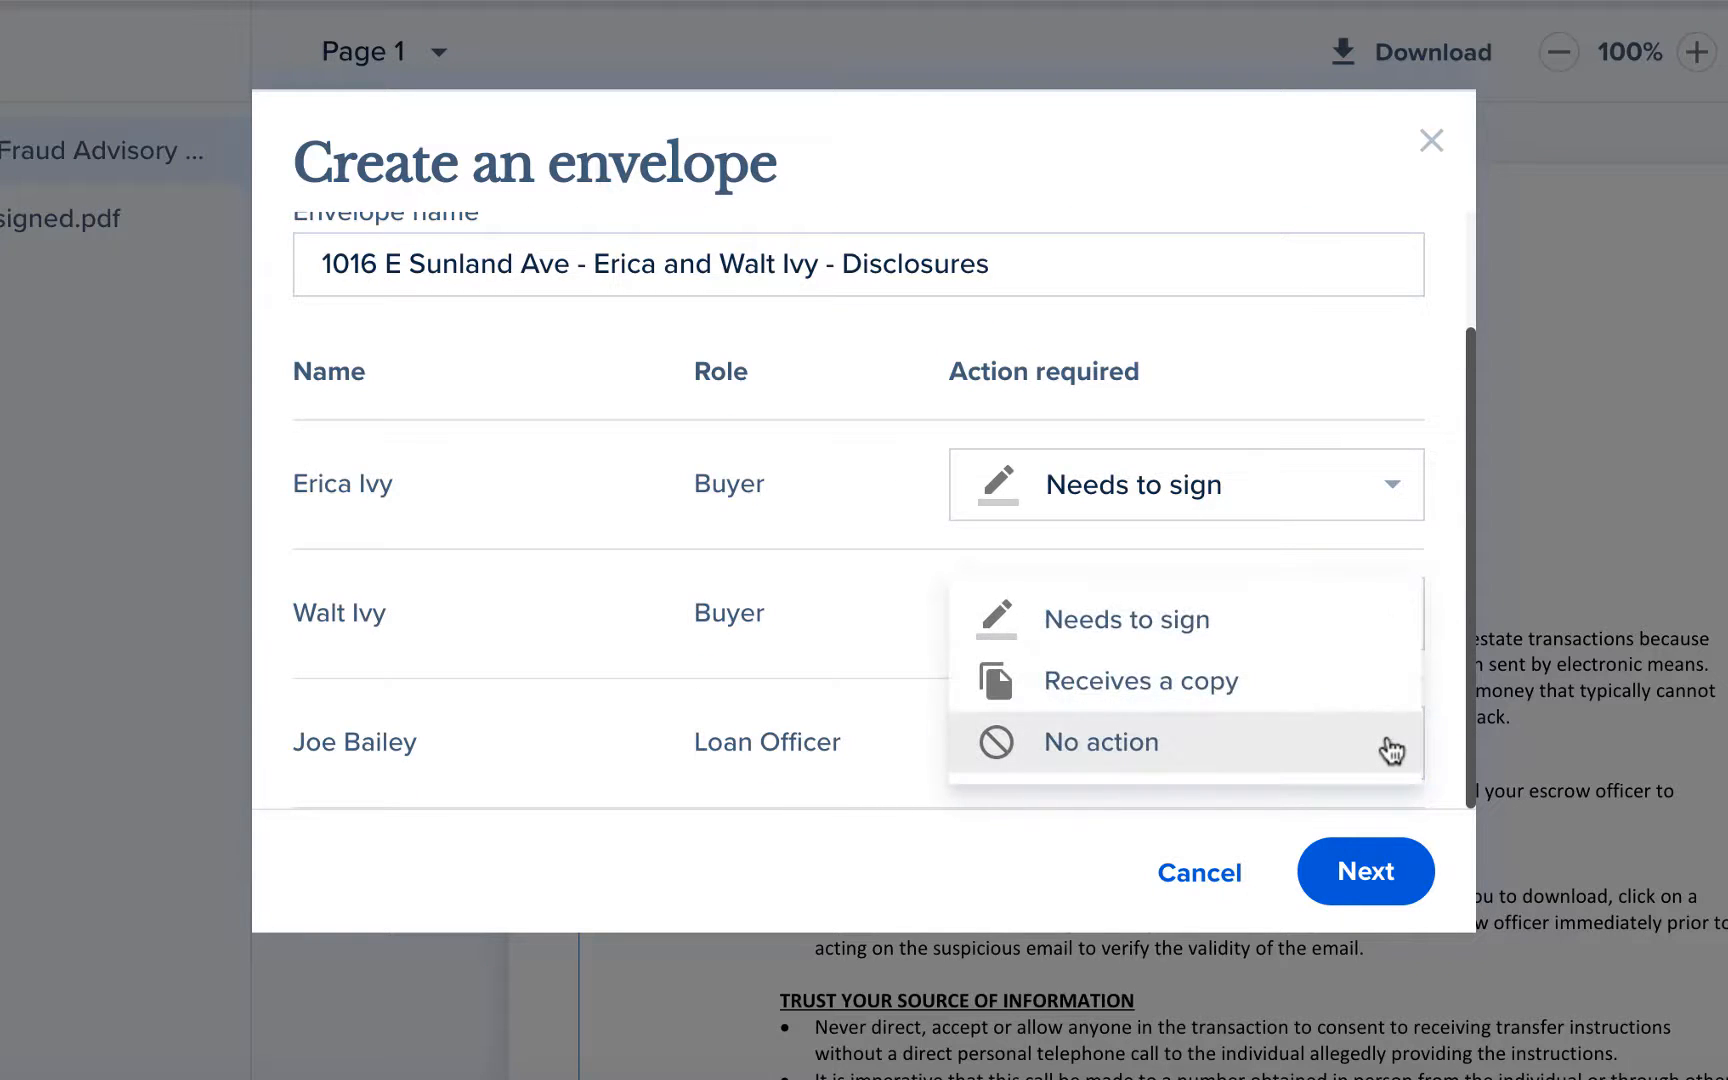
click(1370, 688)
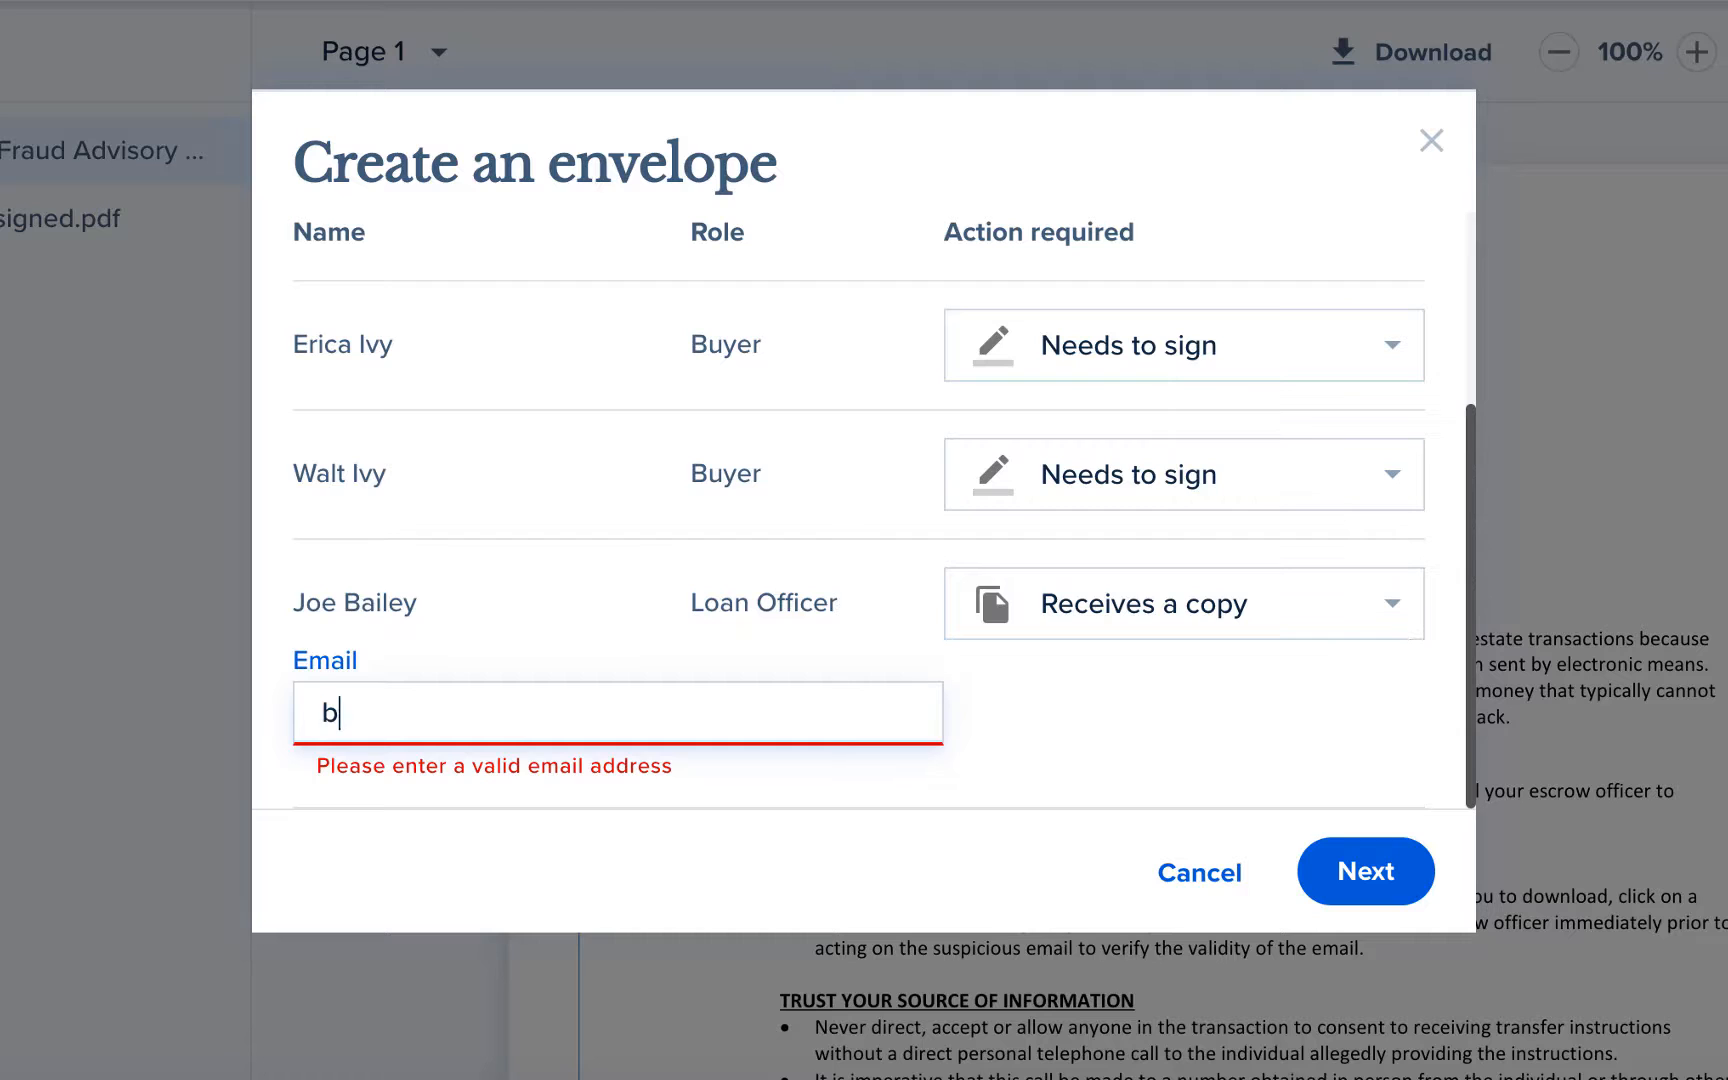
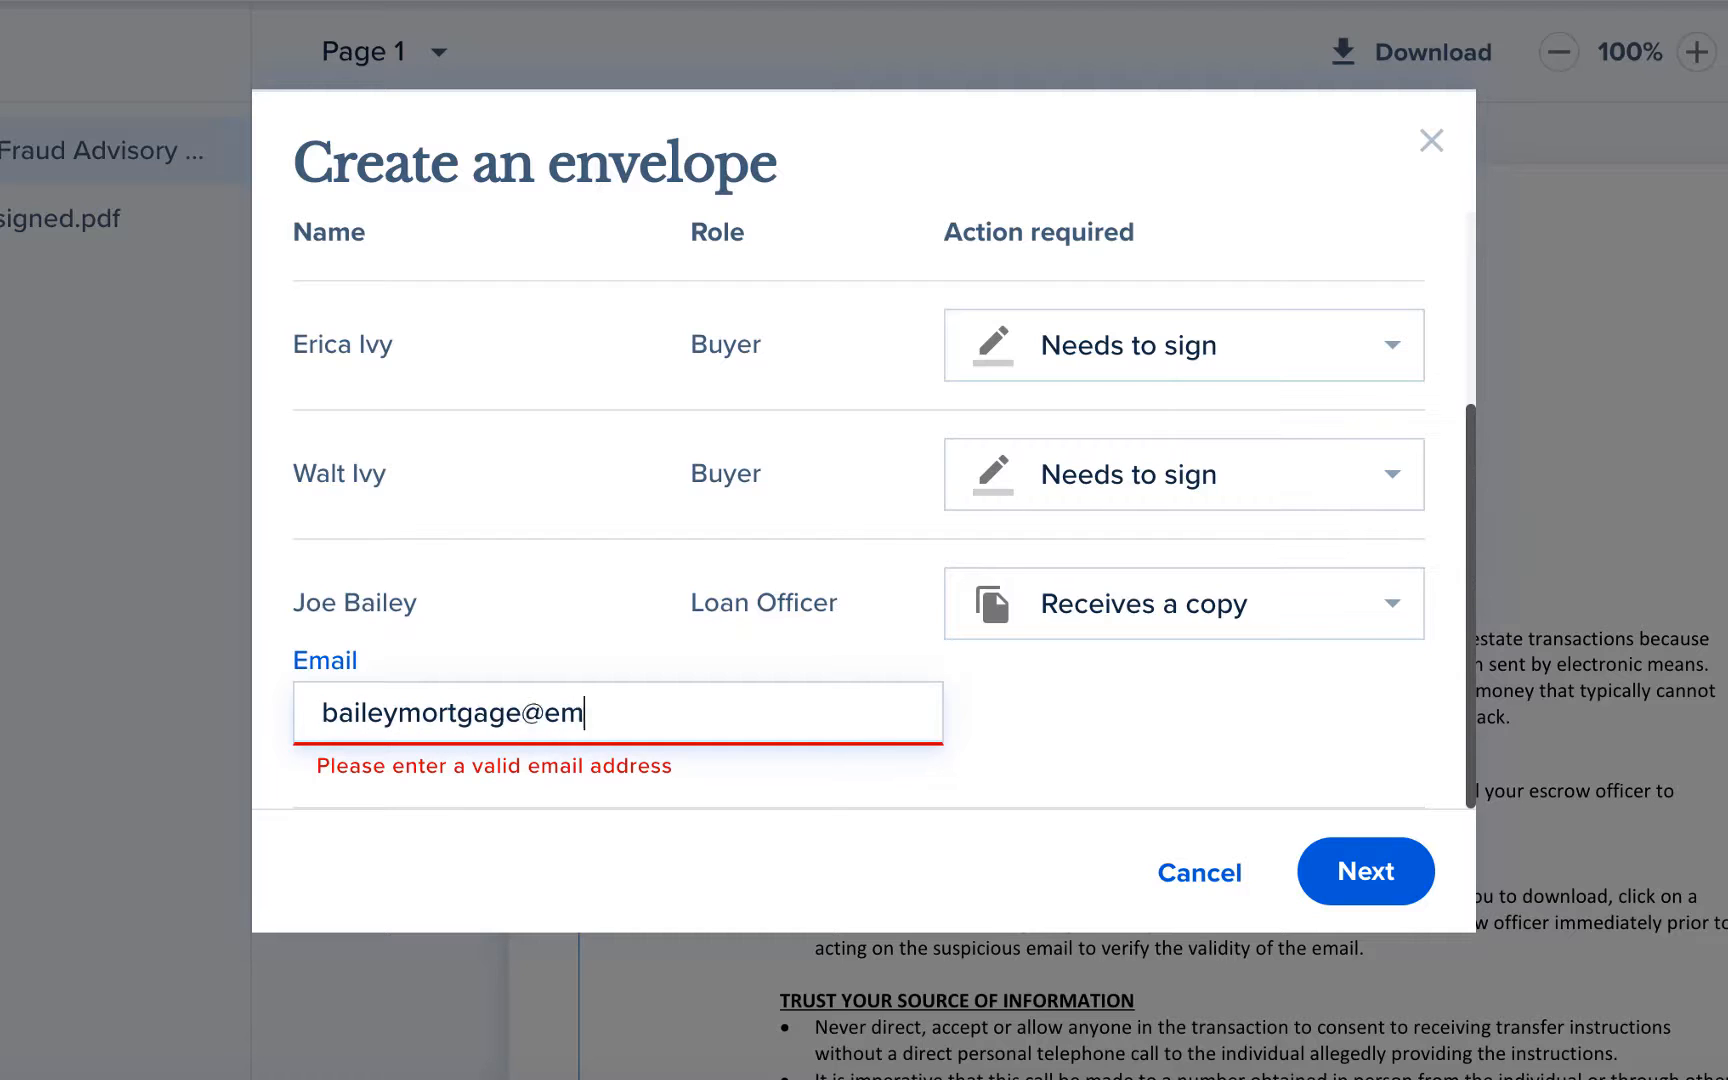
scroll(1200, 733, up, 3)
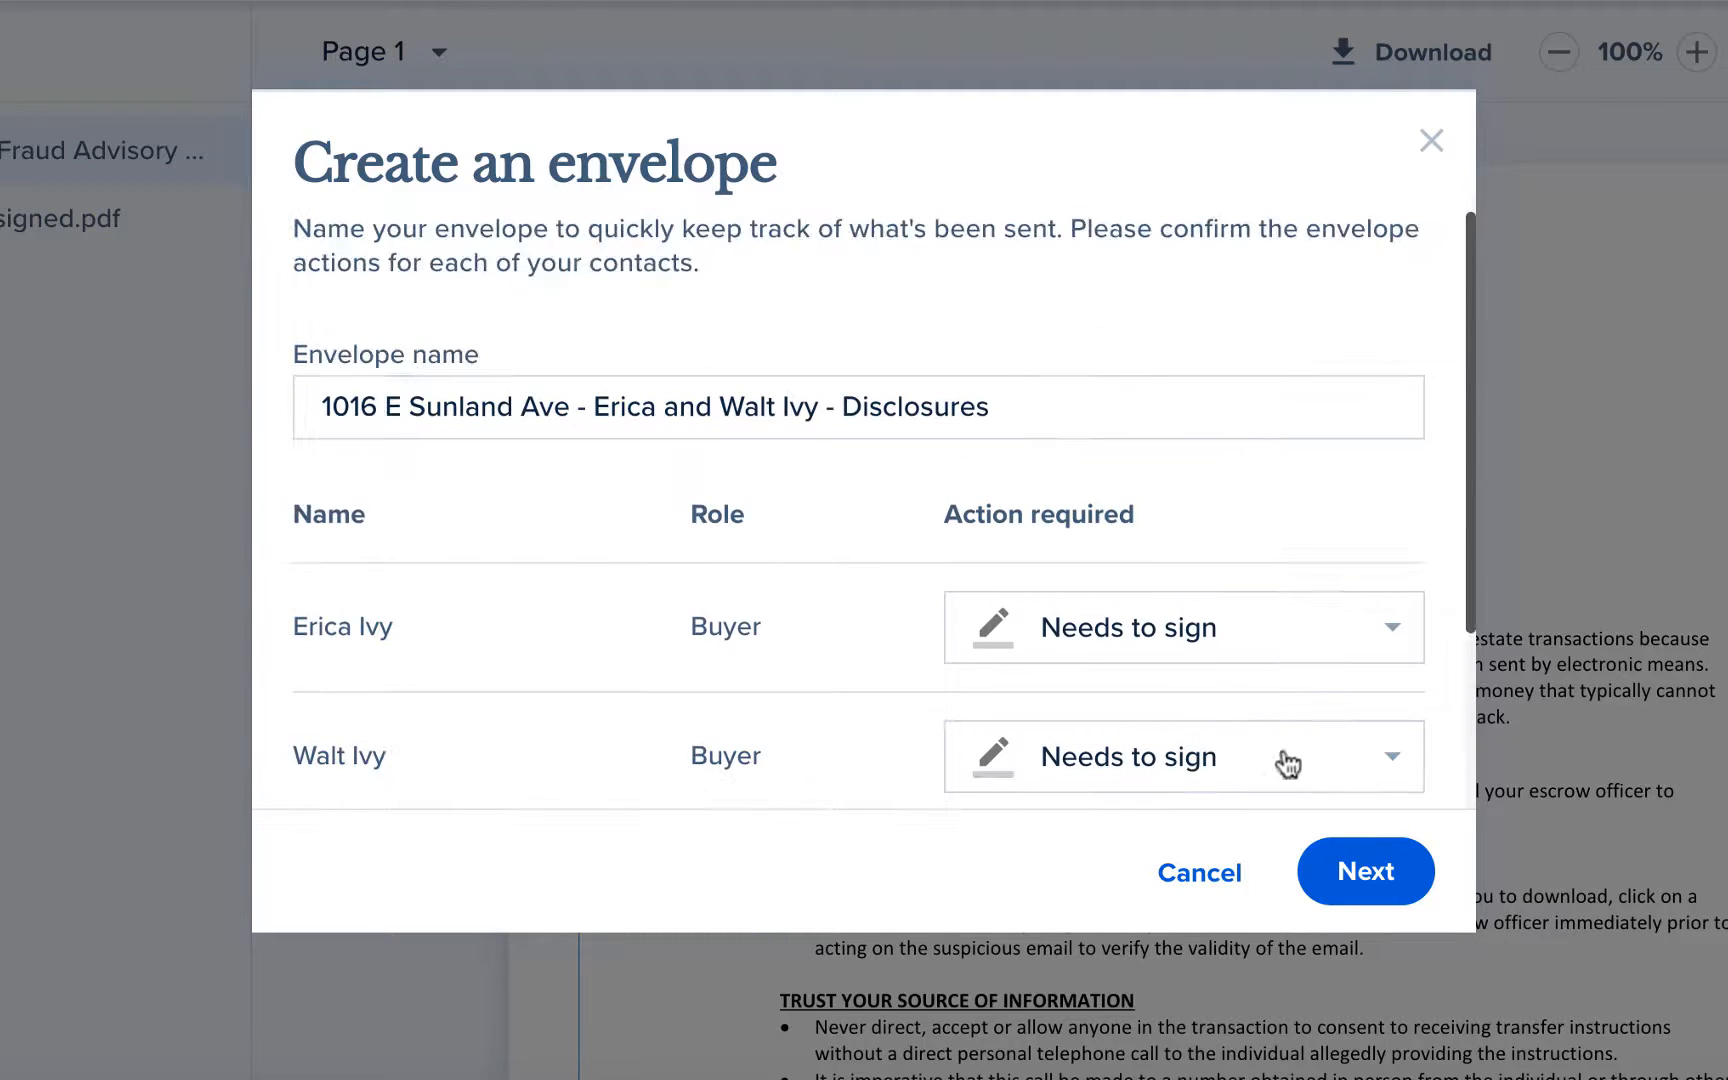
click(1340, 862)
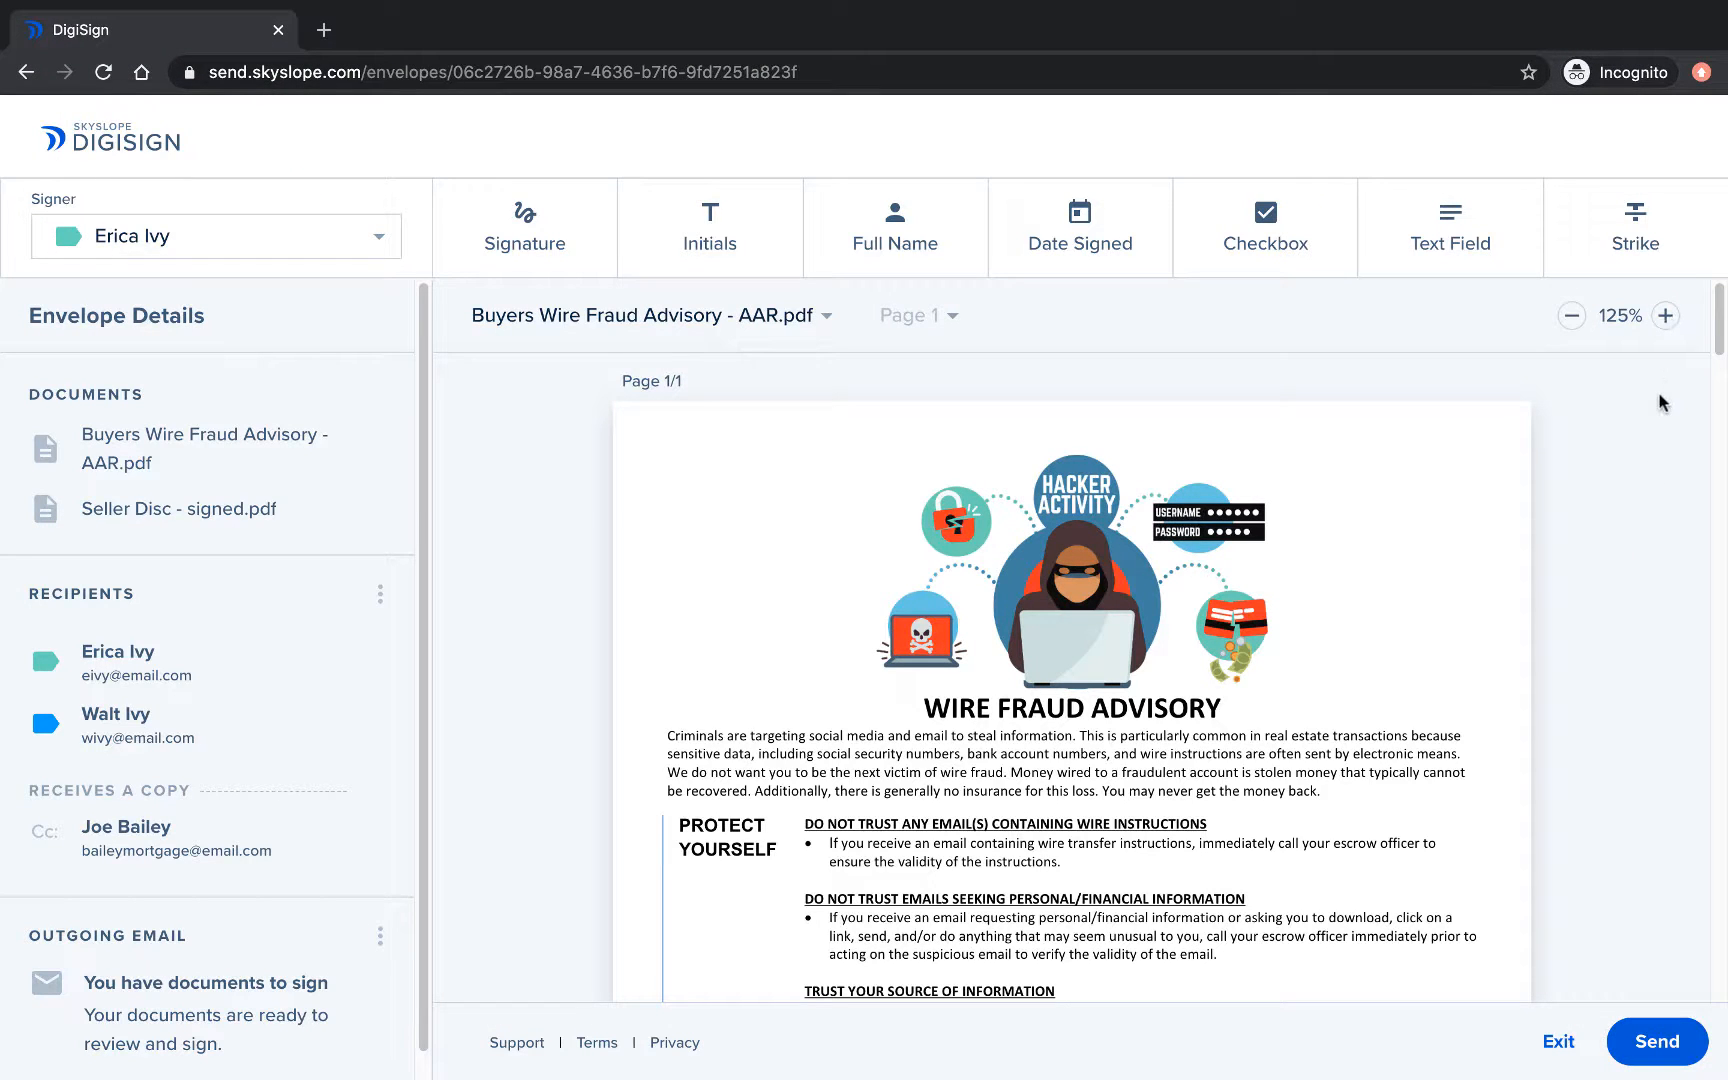
Switch to Seller Disc - signed.pdf, jump to page 4, then back to page 1.
click(825, 320)
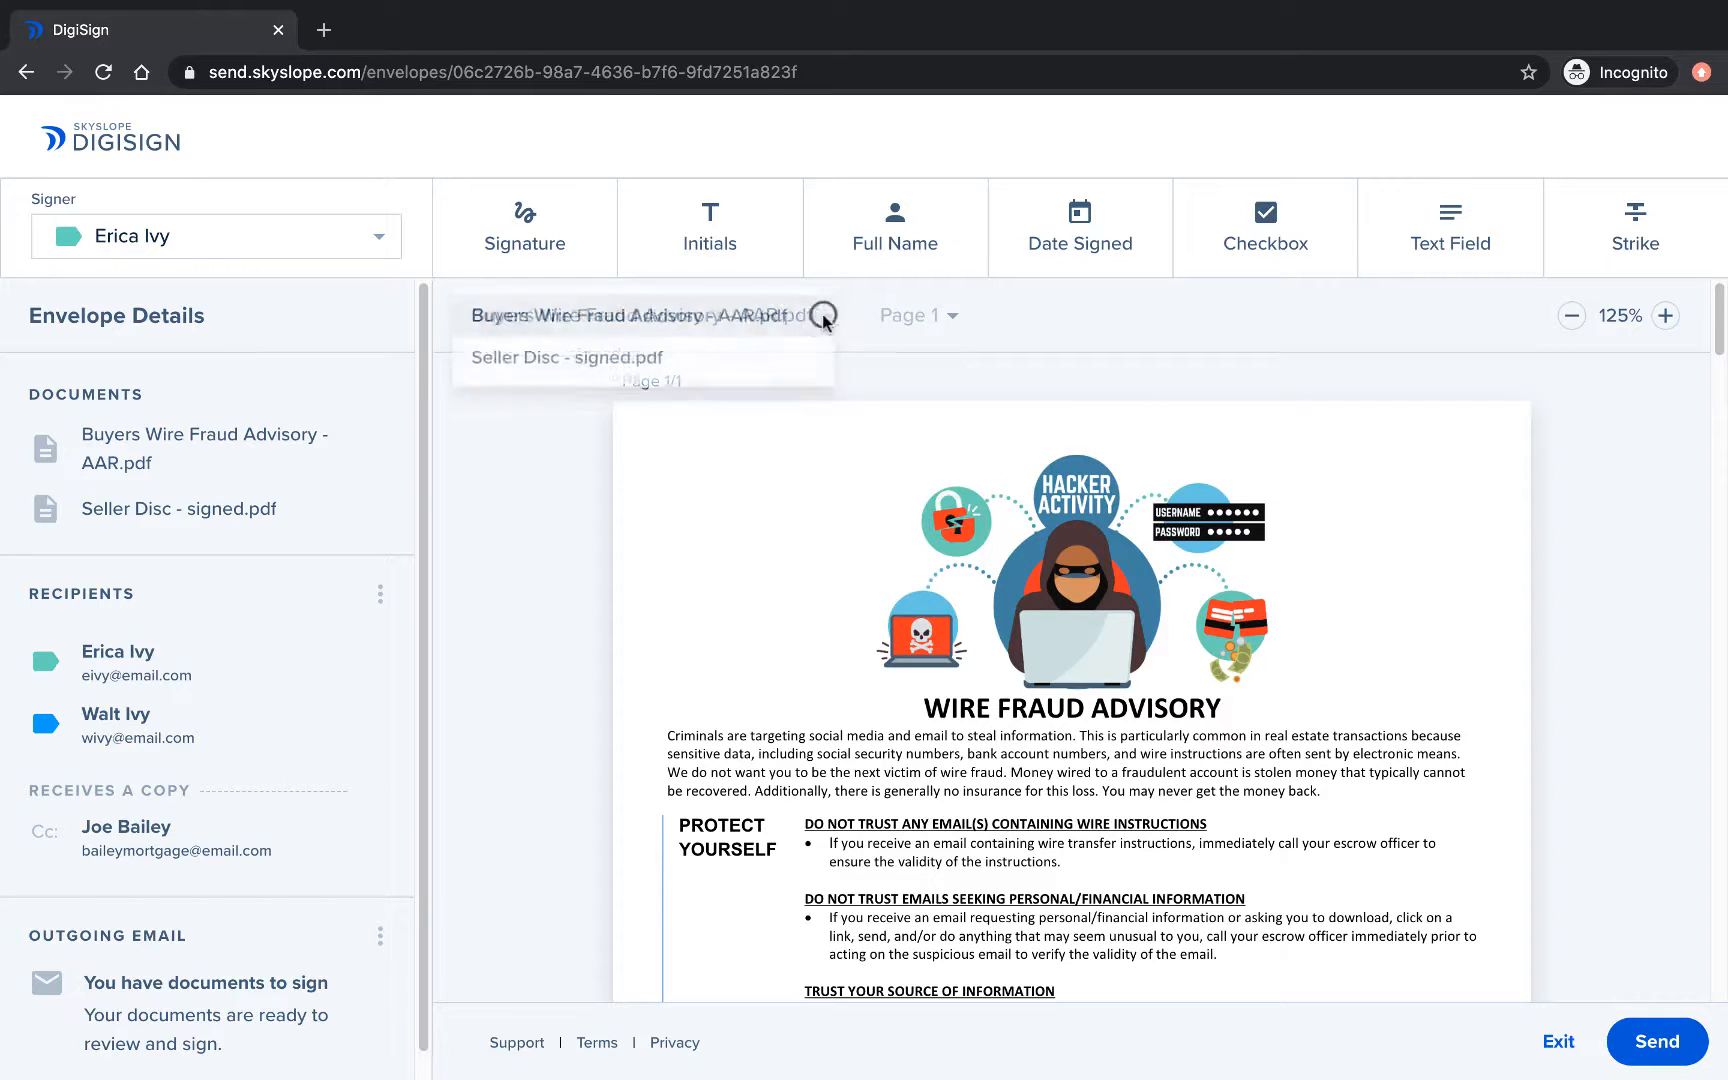
click(822, 315)
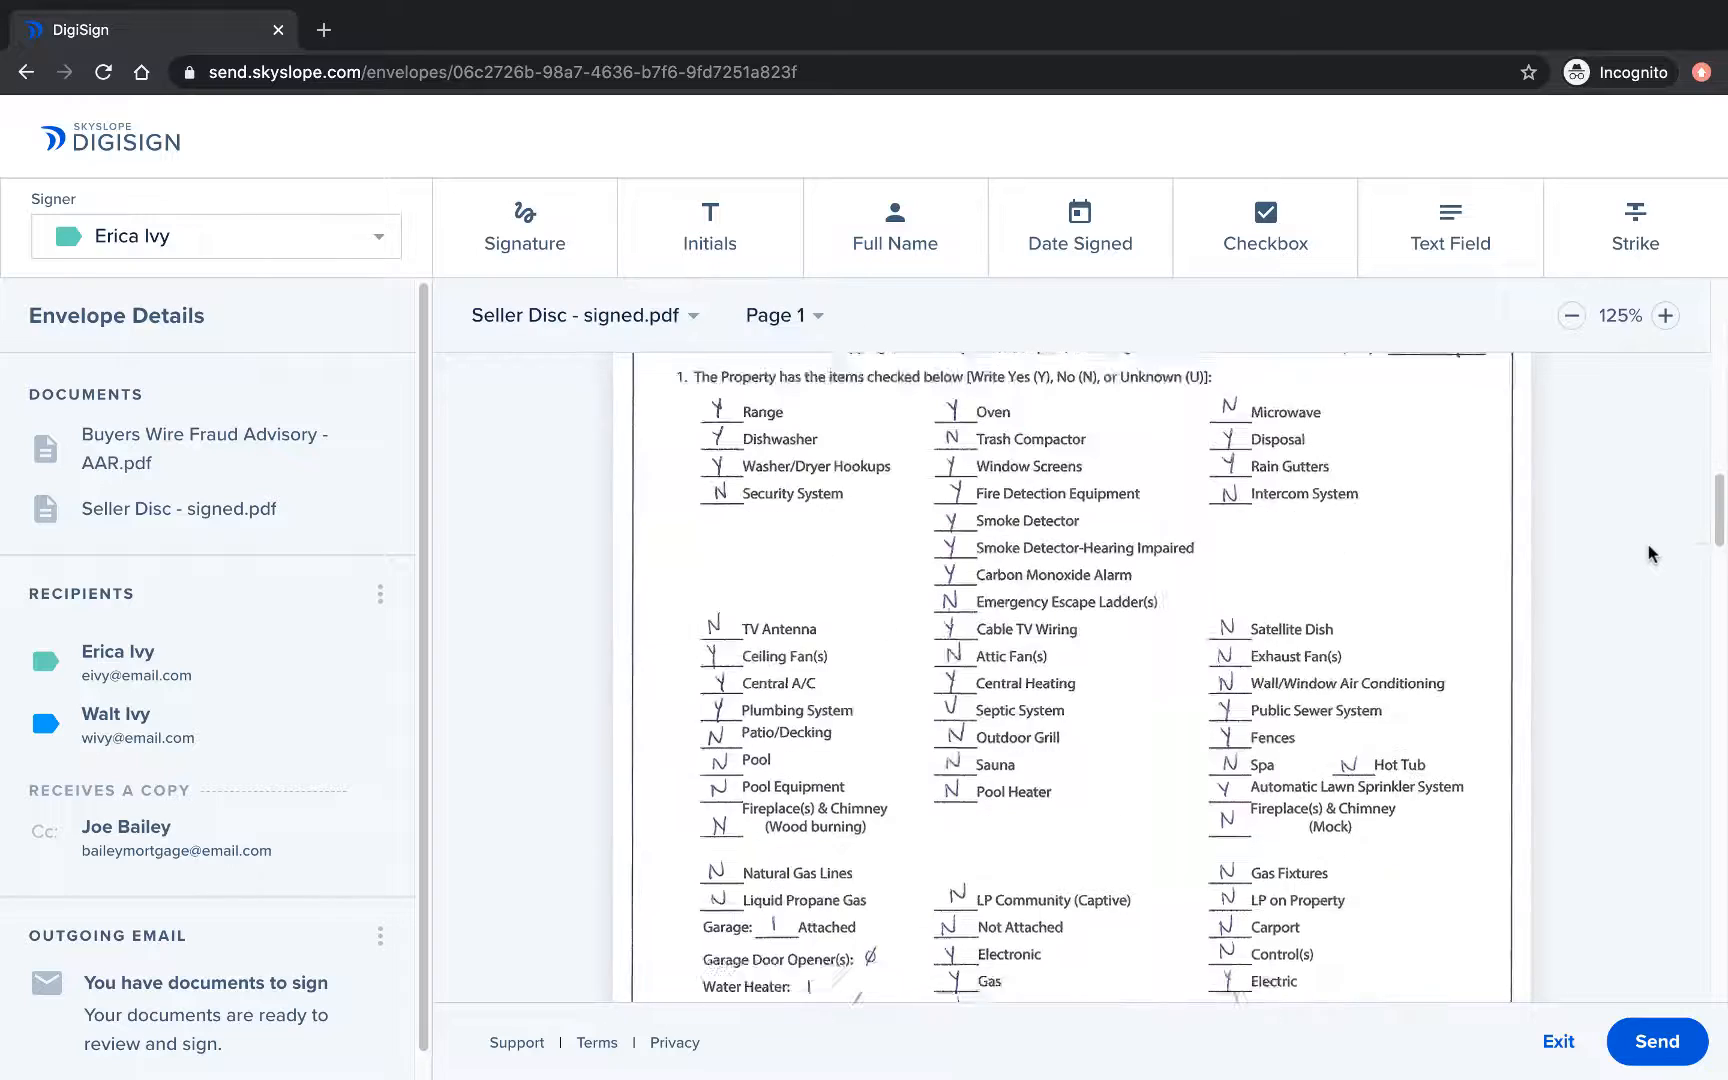
click(779, 317)
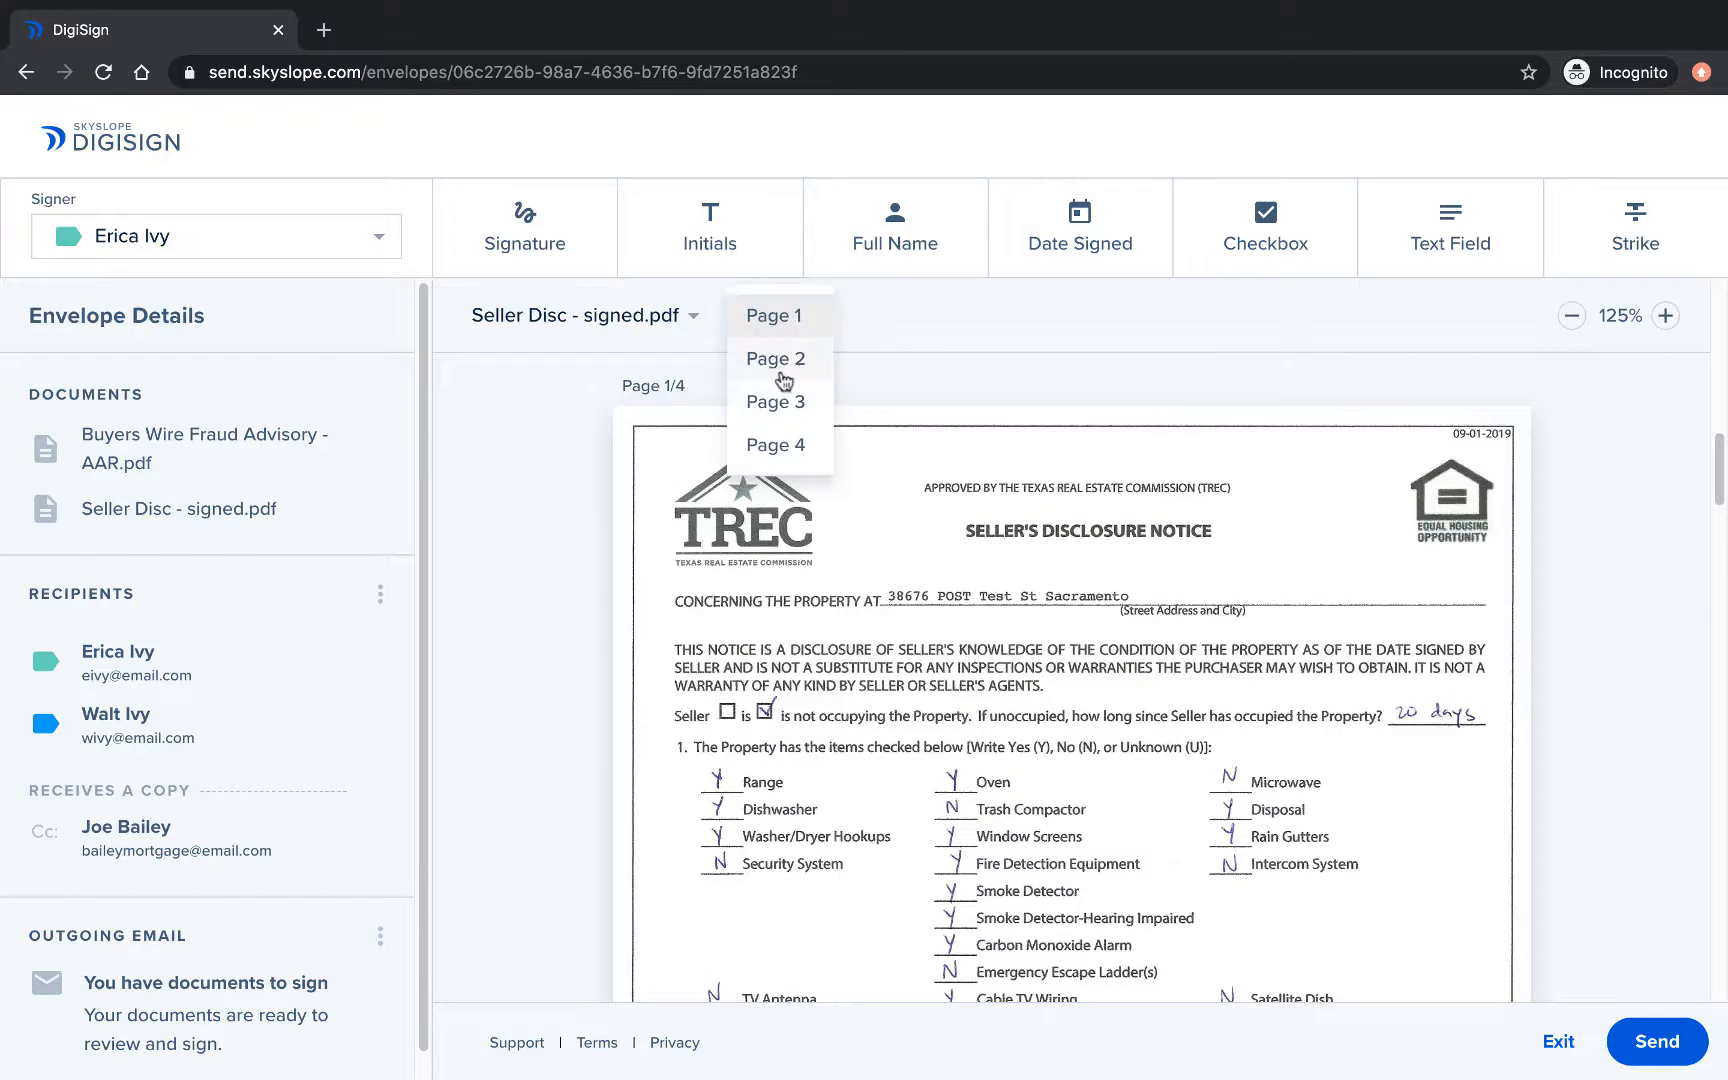
click(780, 436)
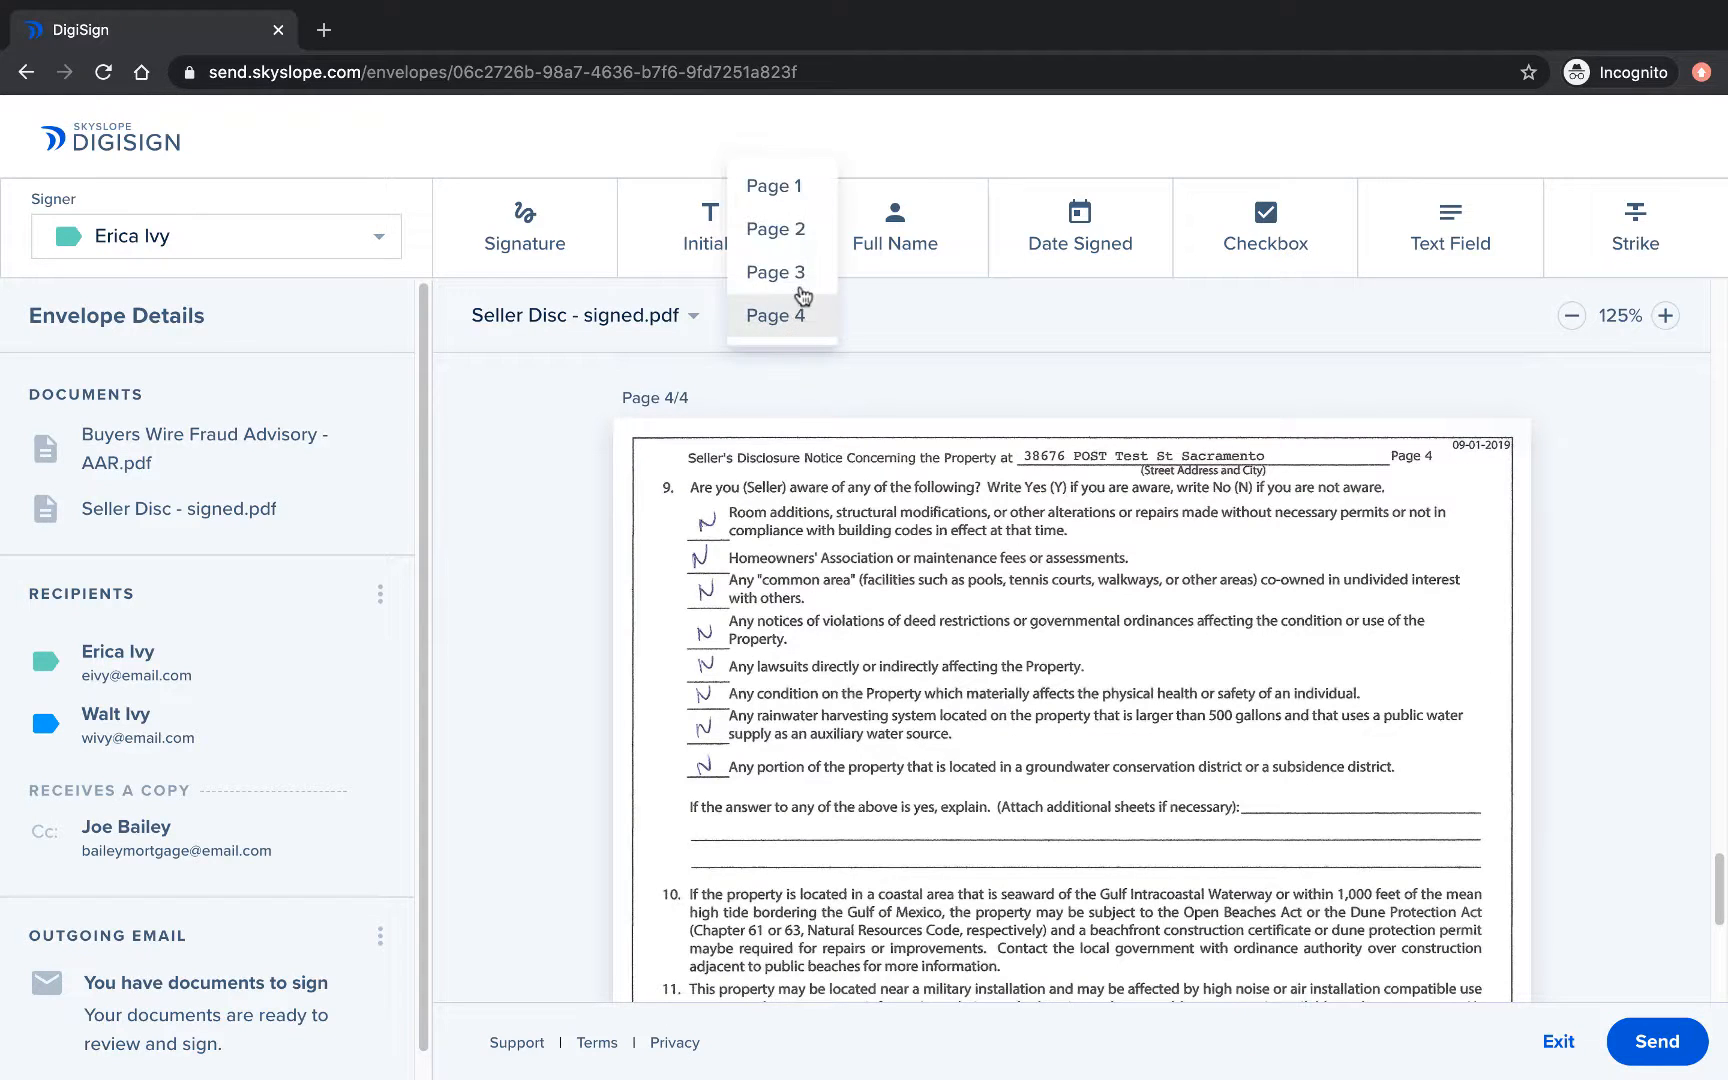
click(792, 182)
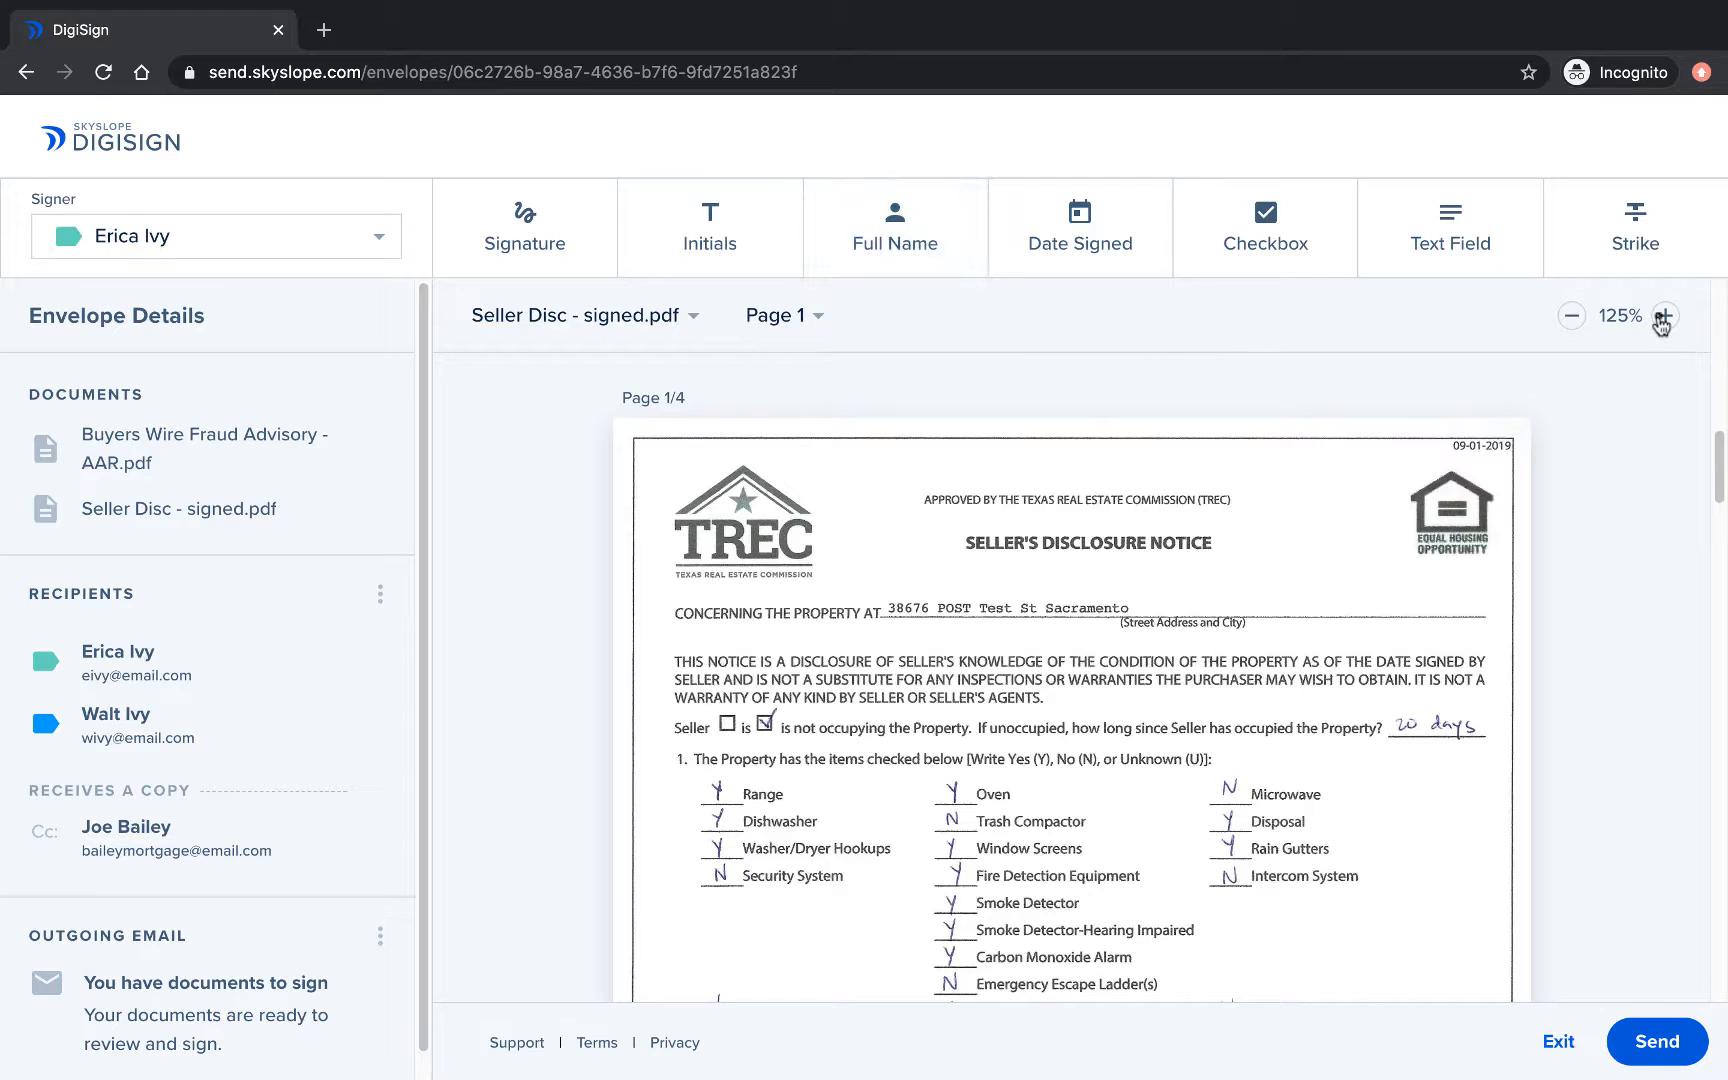
Zoom the document view in to 150%.
click(1665, 316)
scroll(1678, 551, down, 4)
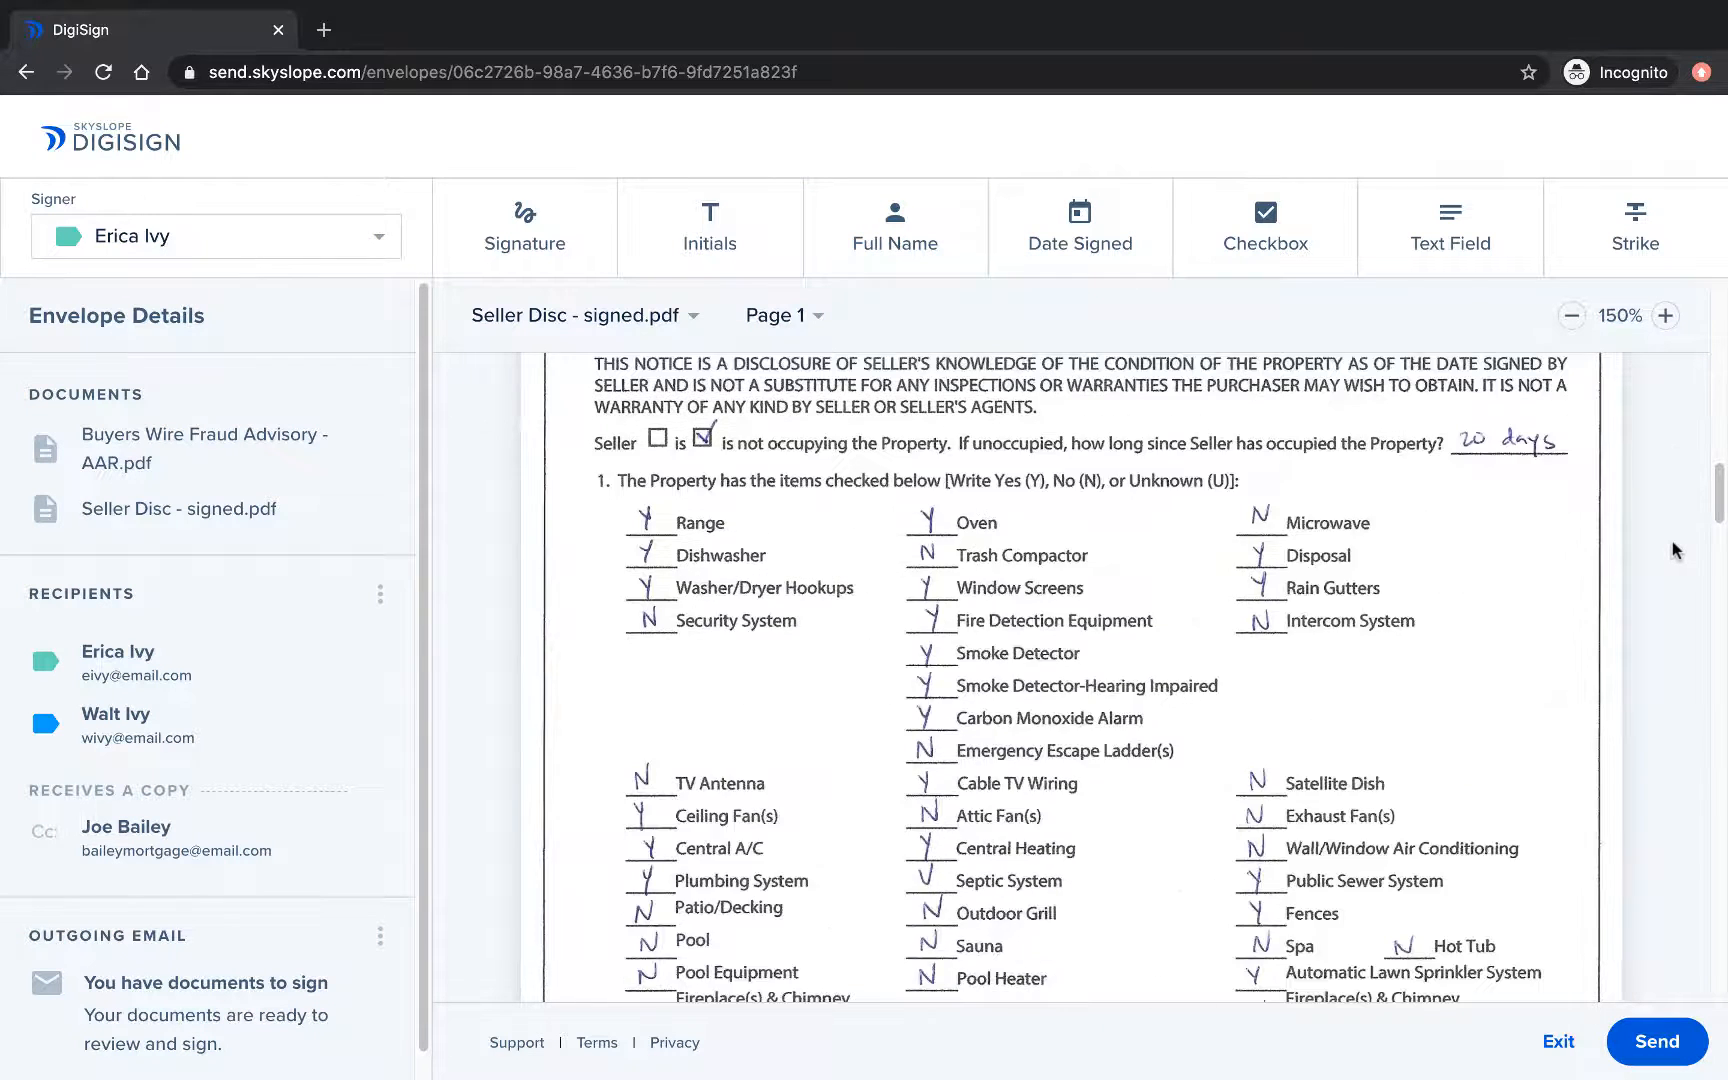
scroll(1676, 550, up, 18)
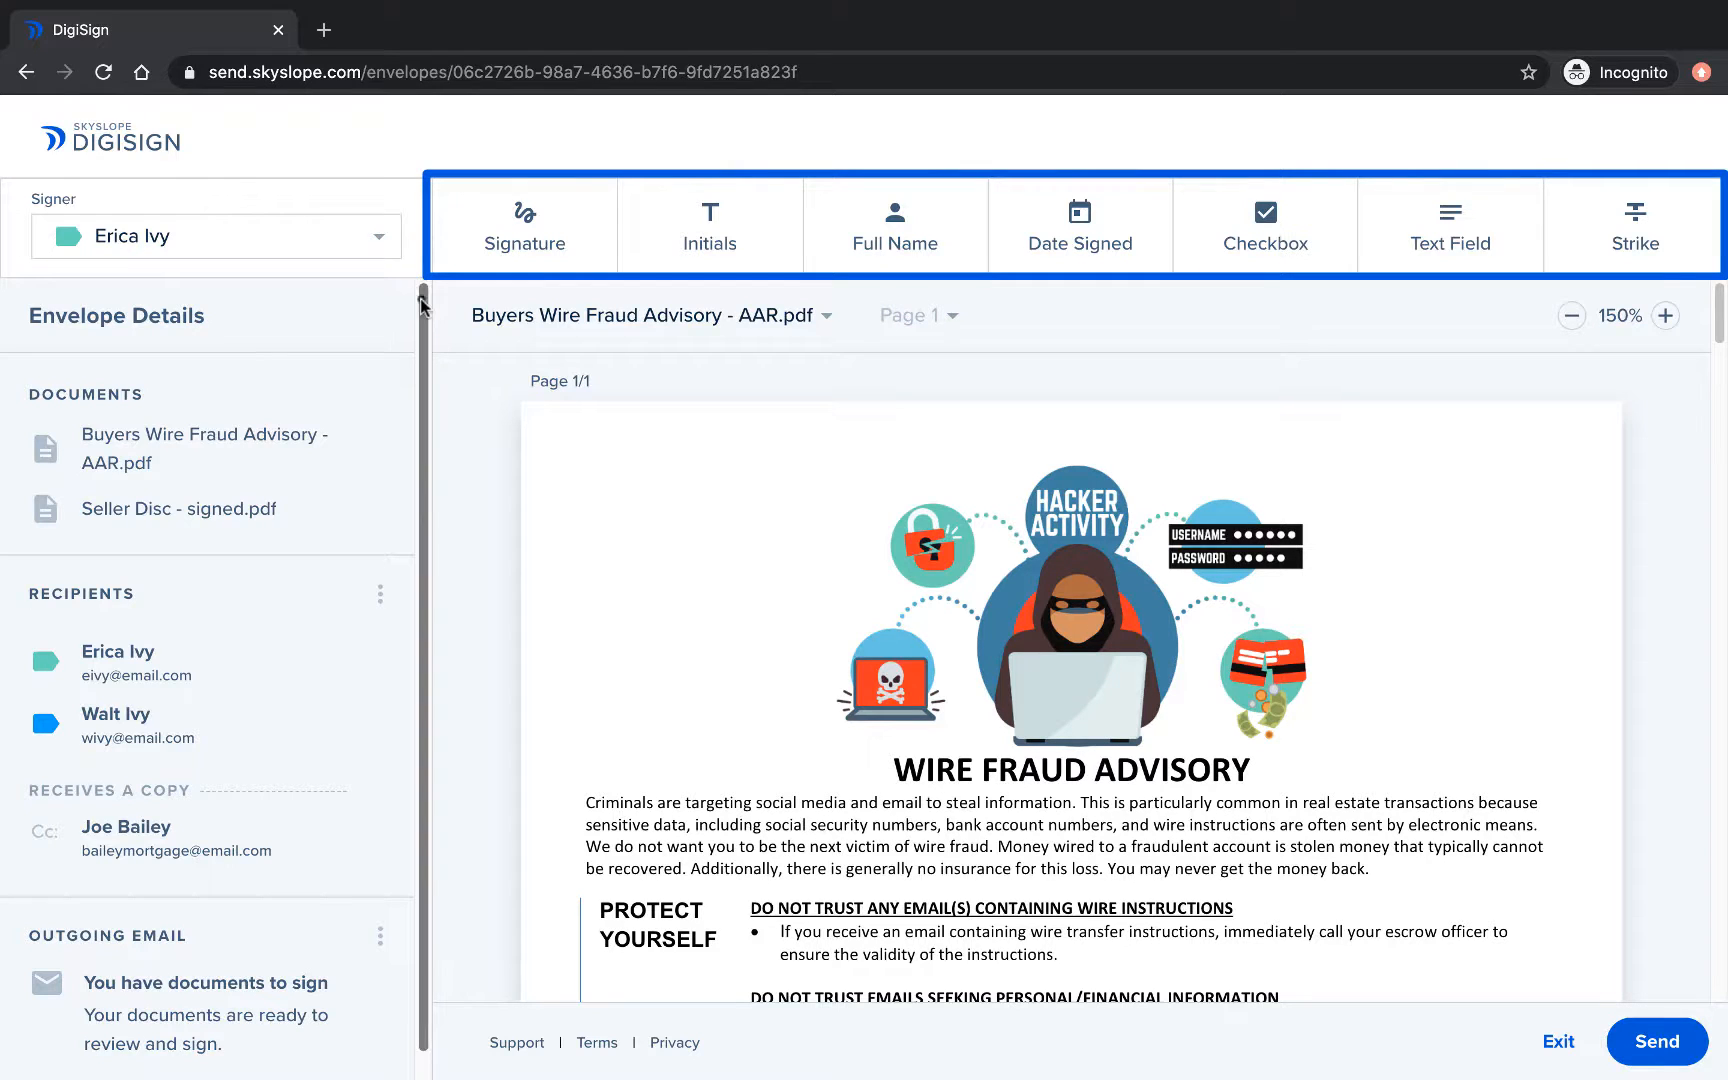
Add a second signer group, keep both buyers in the first group, and save the recipients.
drag(422, 305, 420, 395)
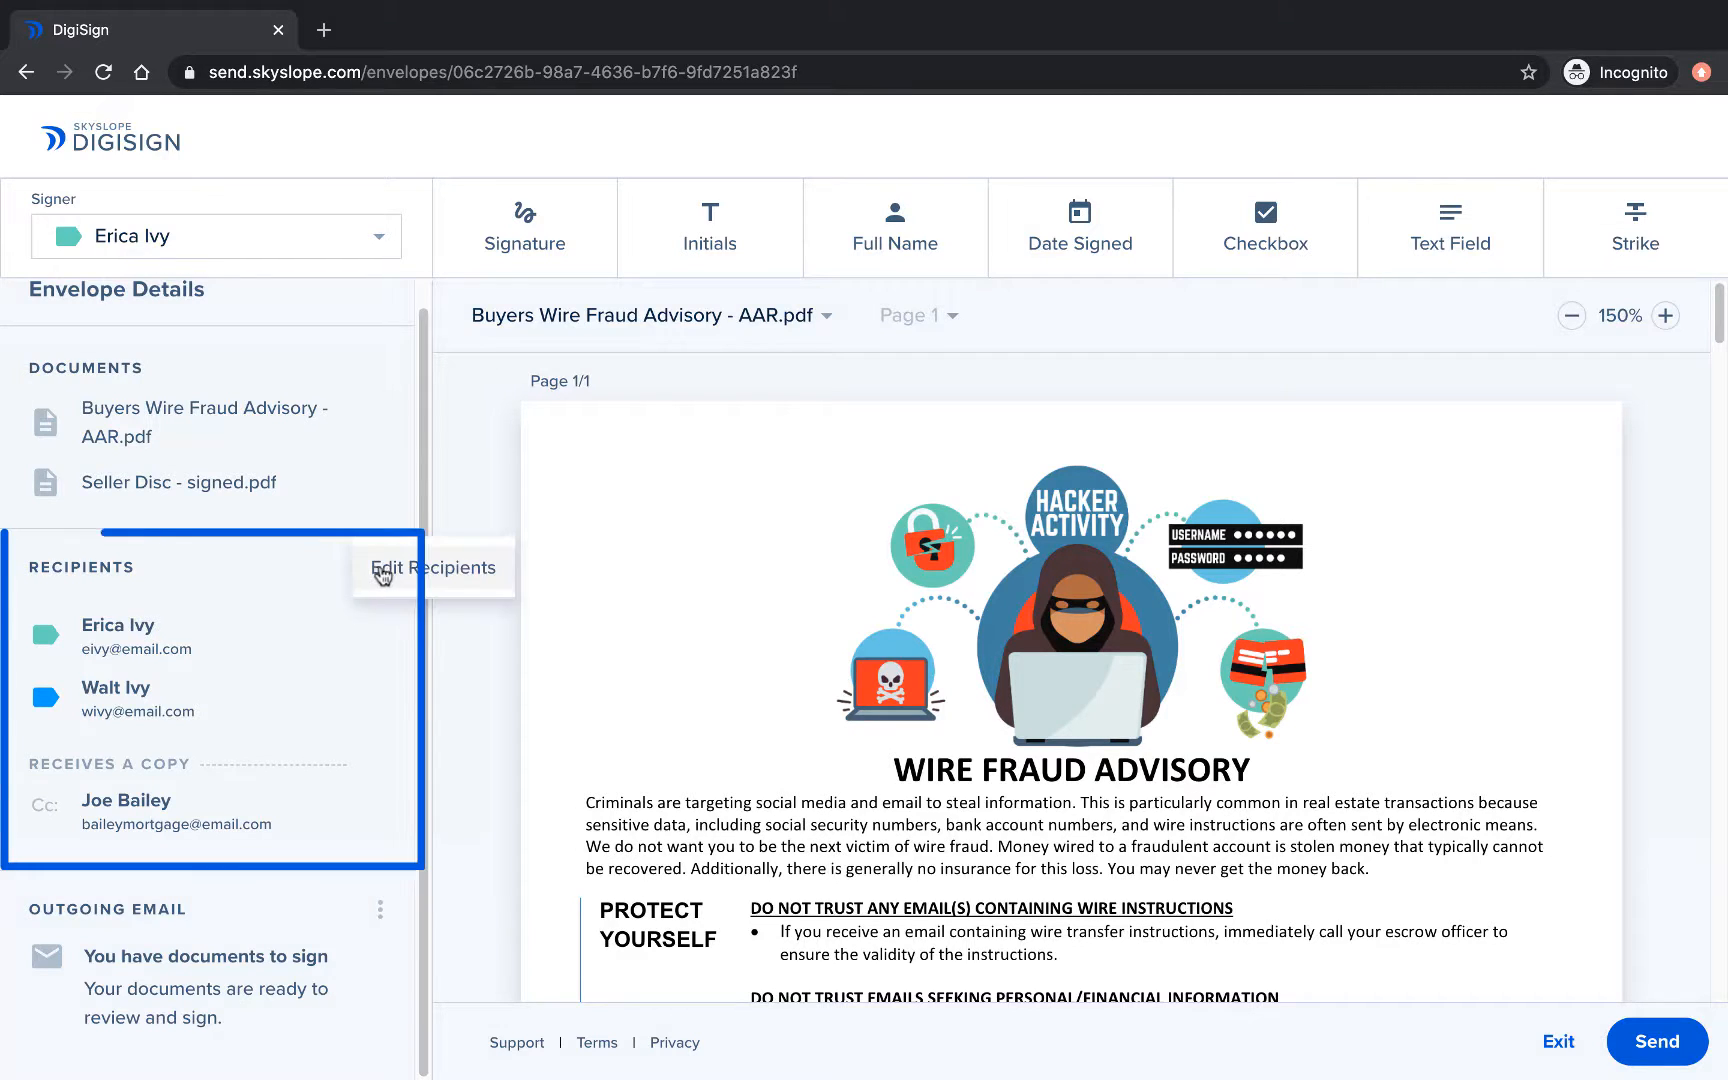
click(380, 570)
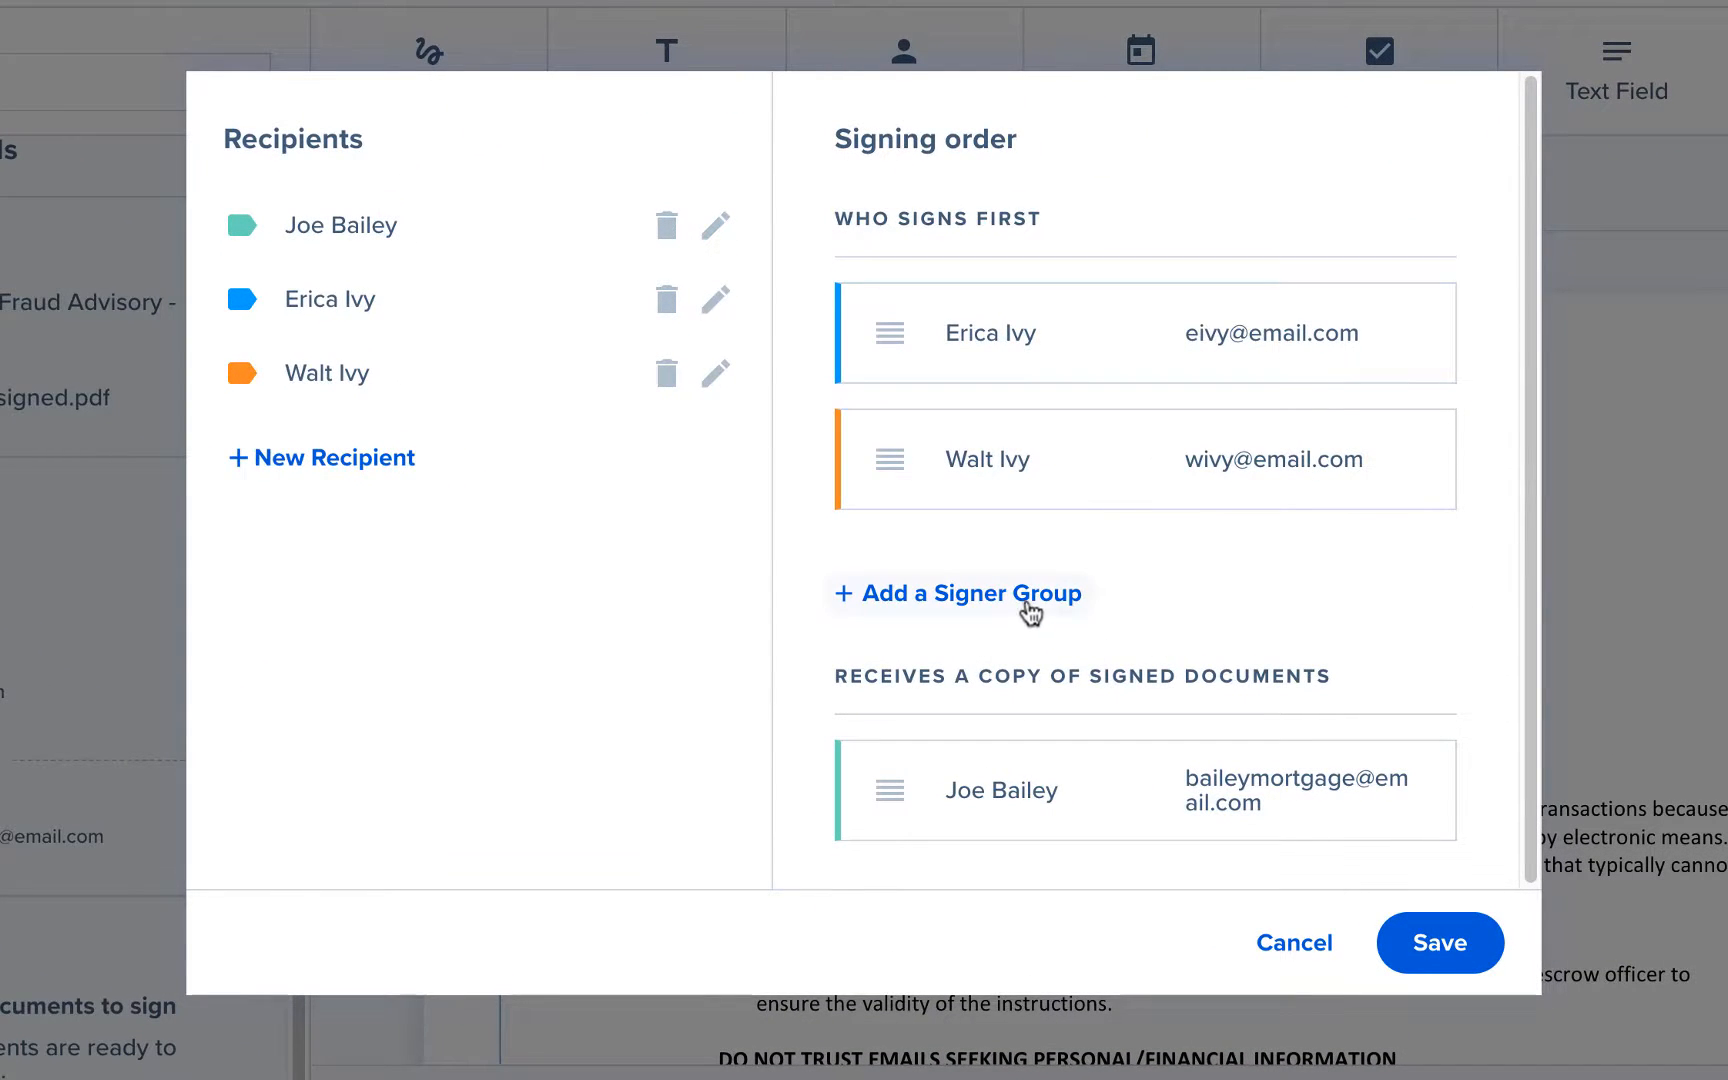
click(1020, 600)
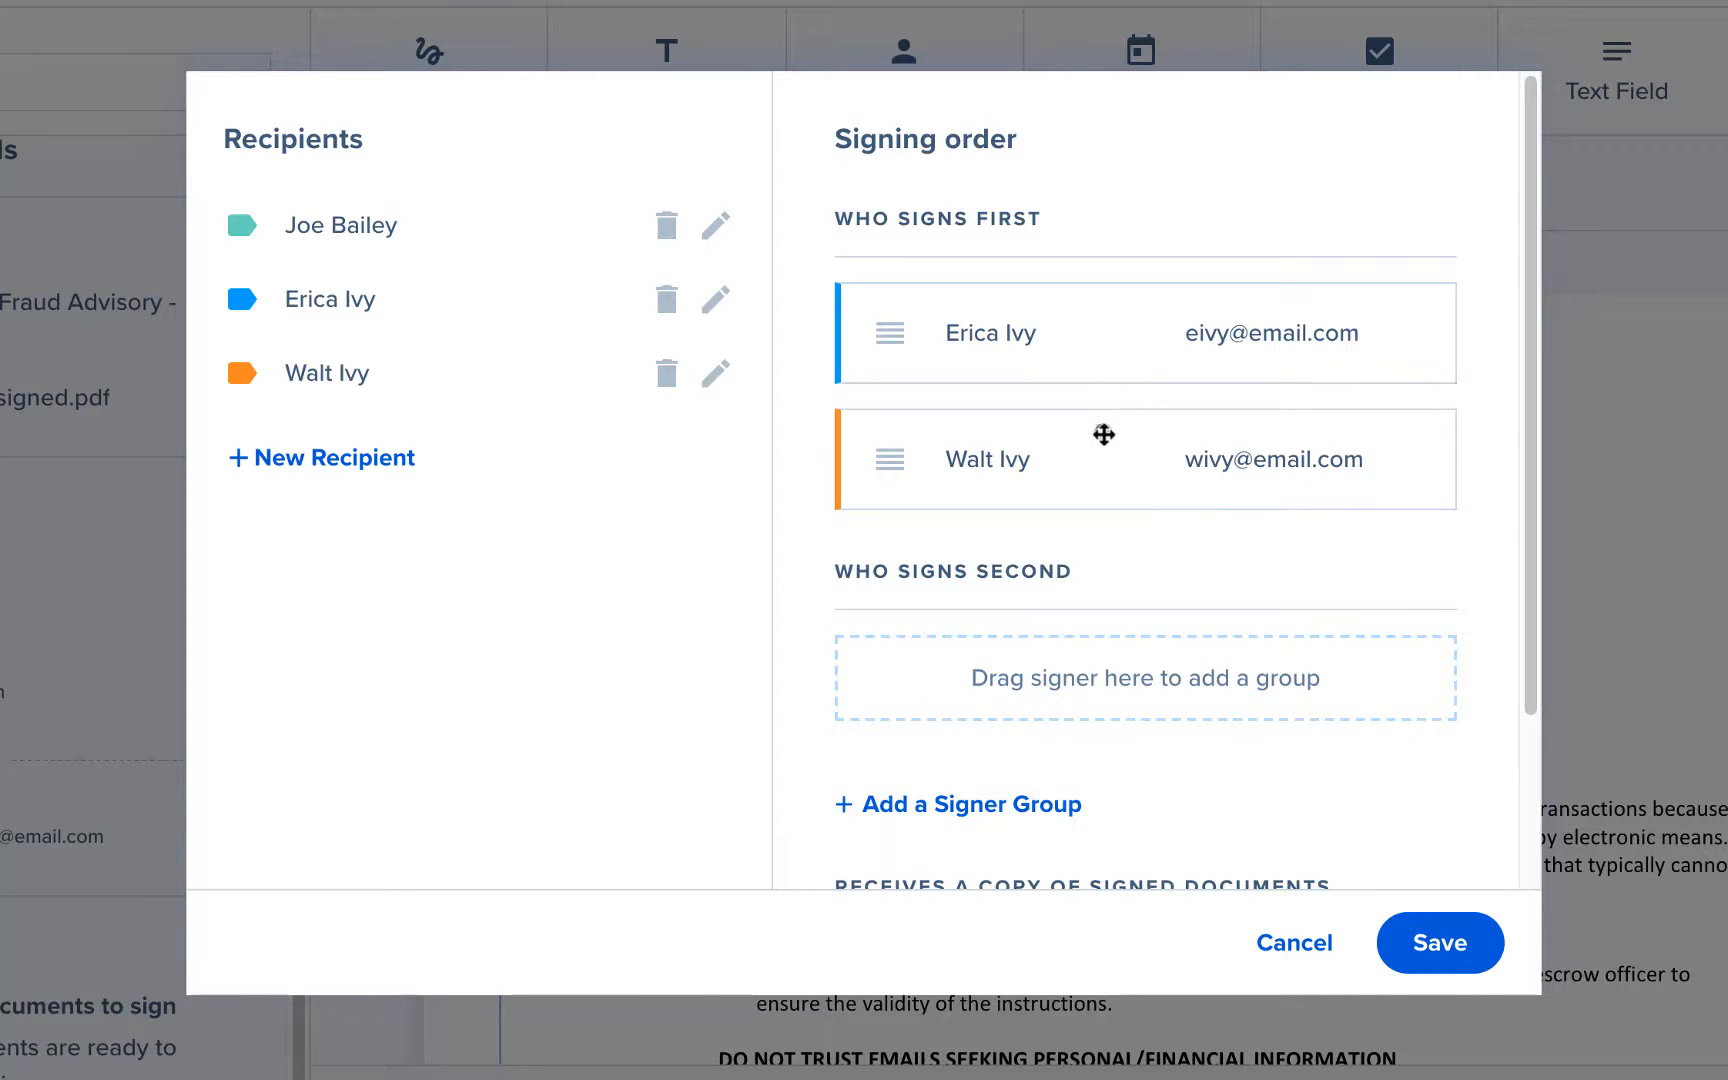
drag(1104, 434, 1245, 637)
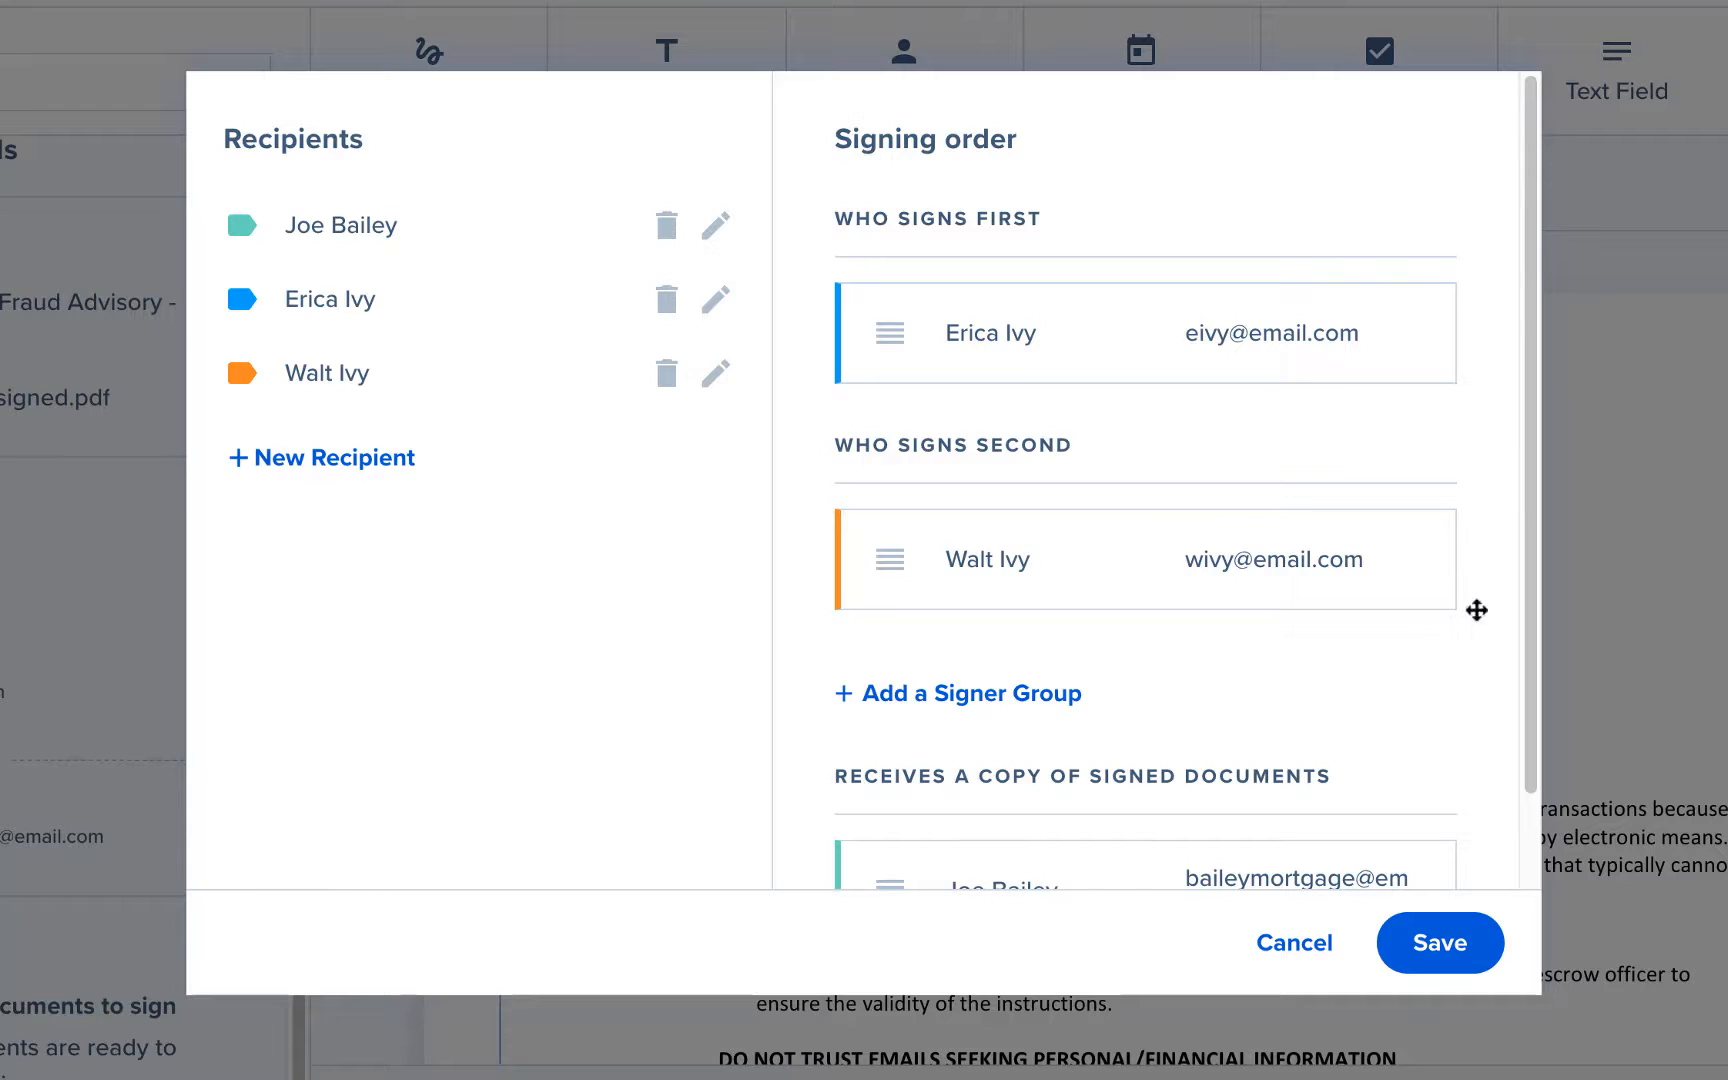
drag(1014, 559, 1014, 297)
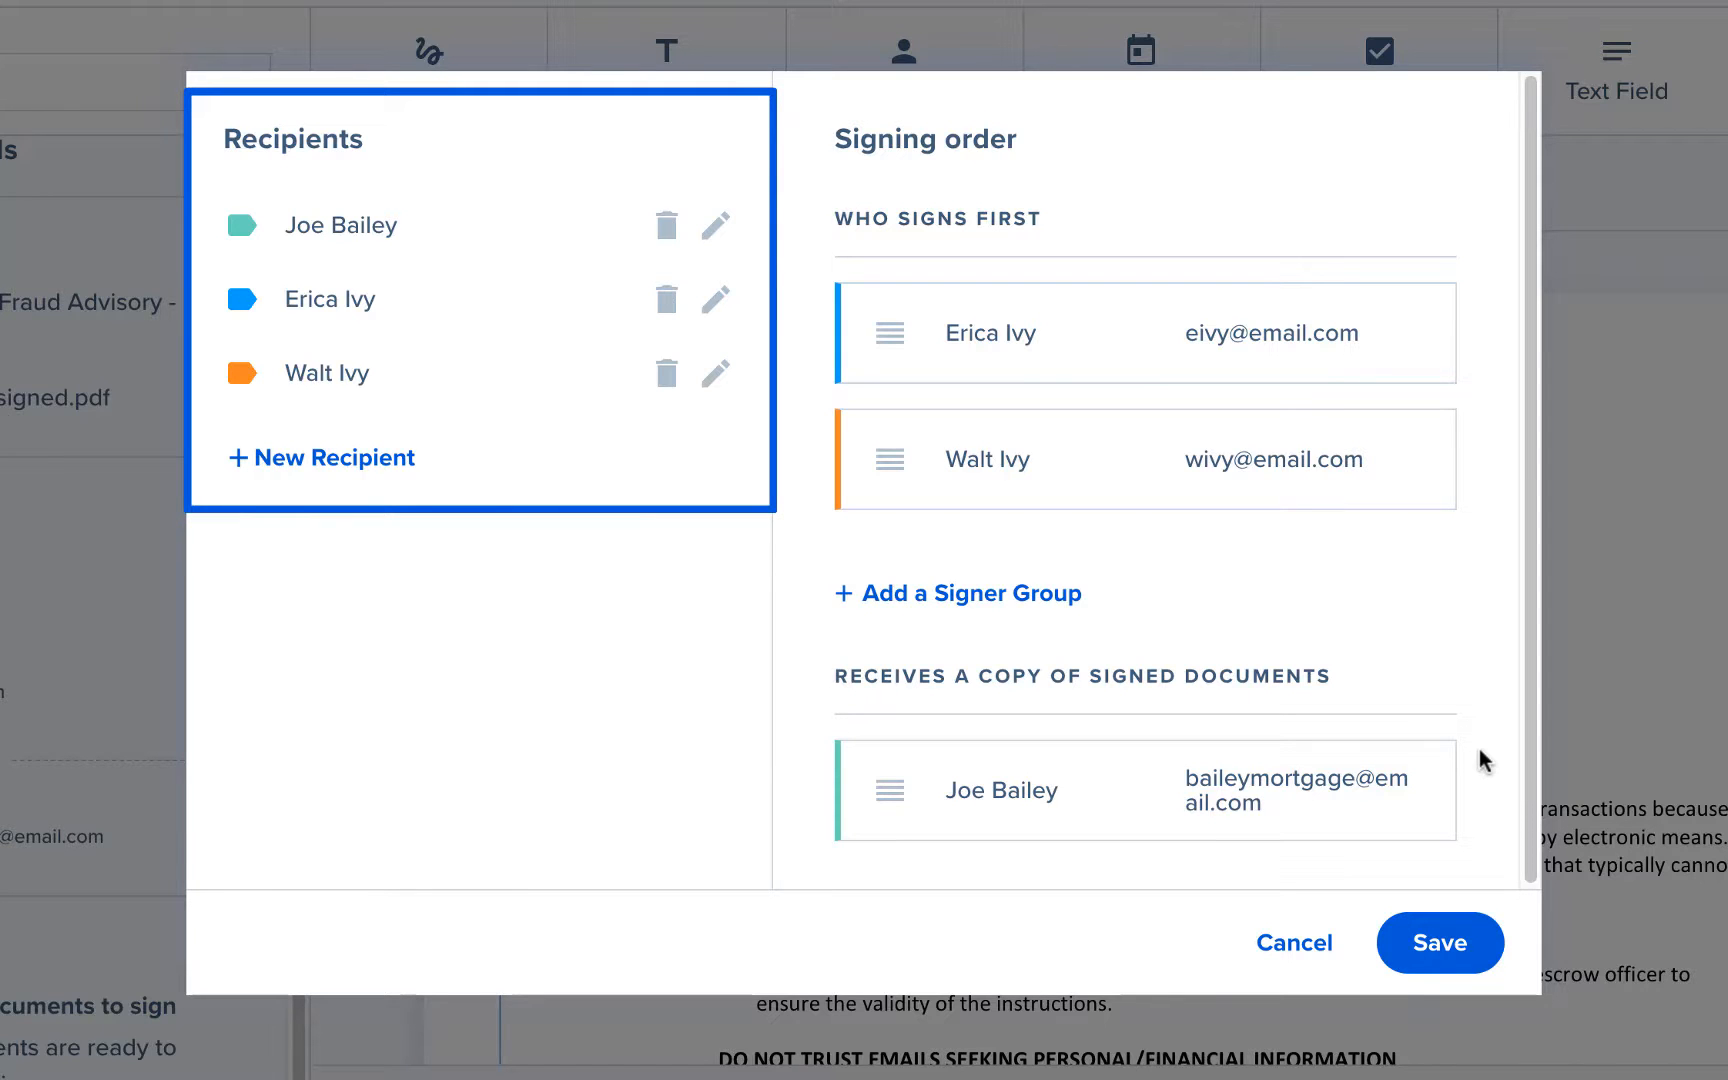
click(1475, 943)
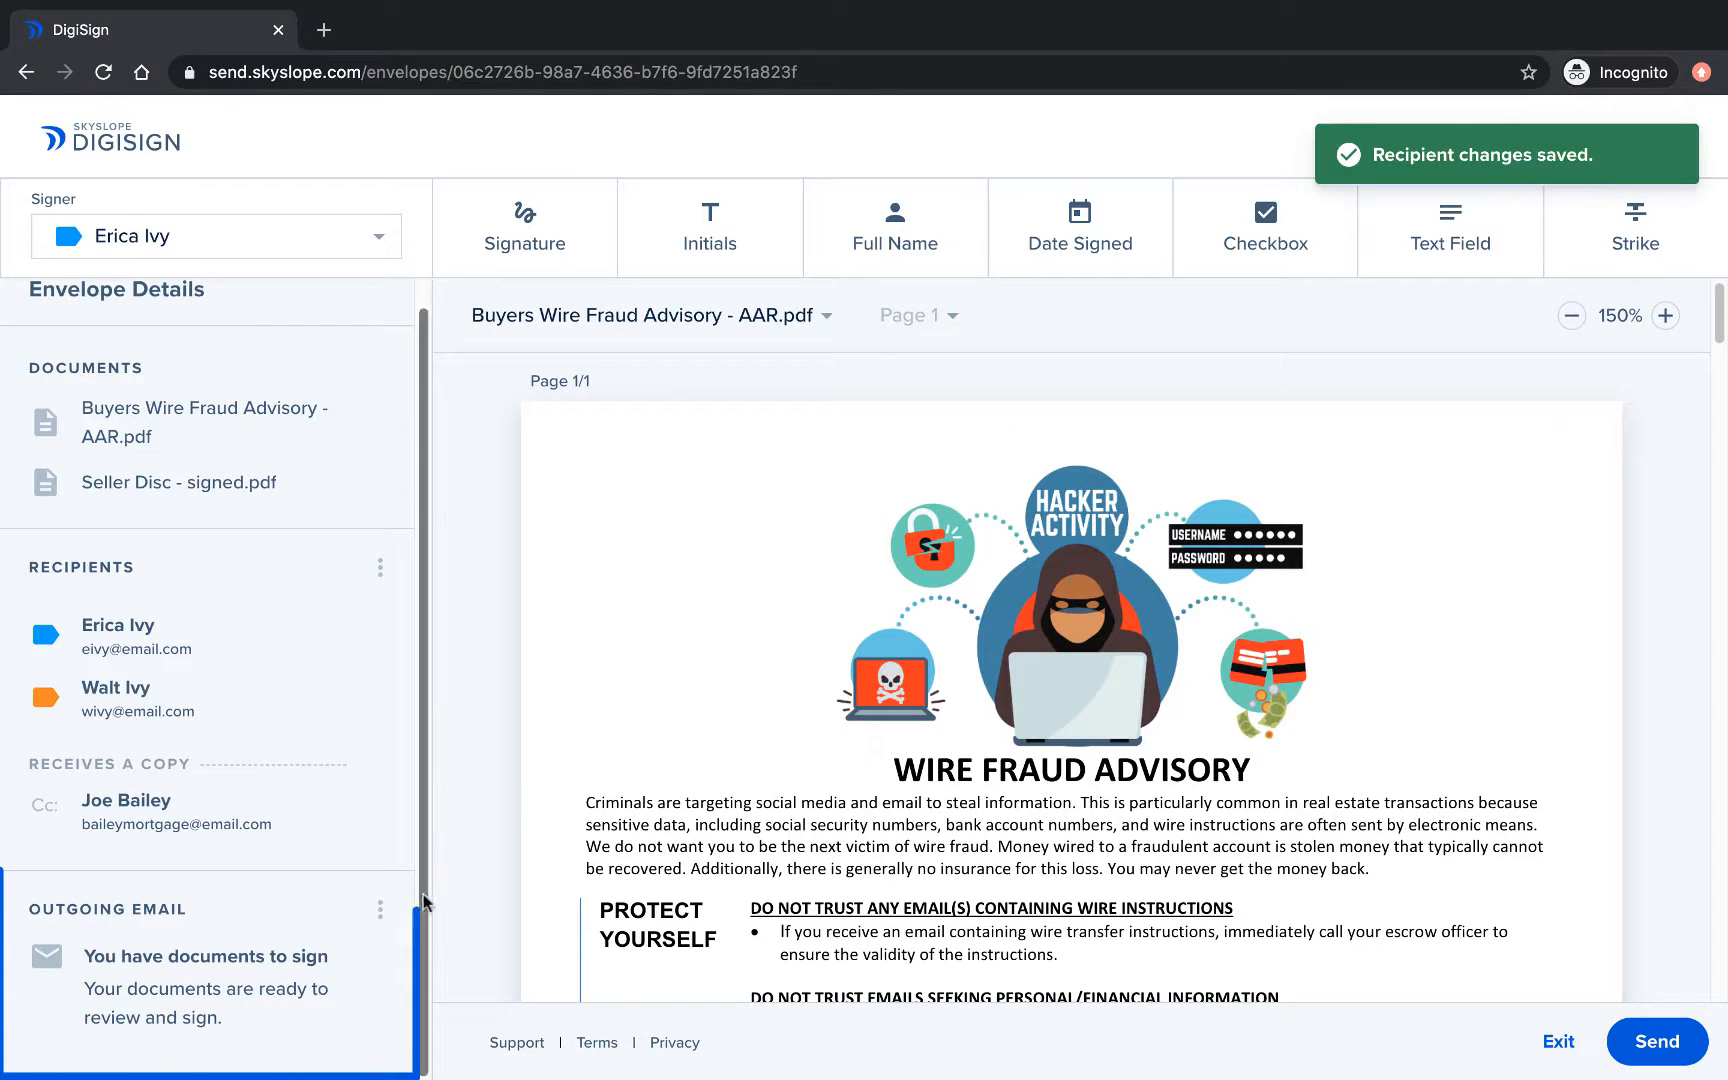
Open the outgoing email message and close it unchanged.
click(388, 910)
click(405, 914)
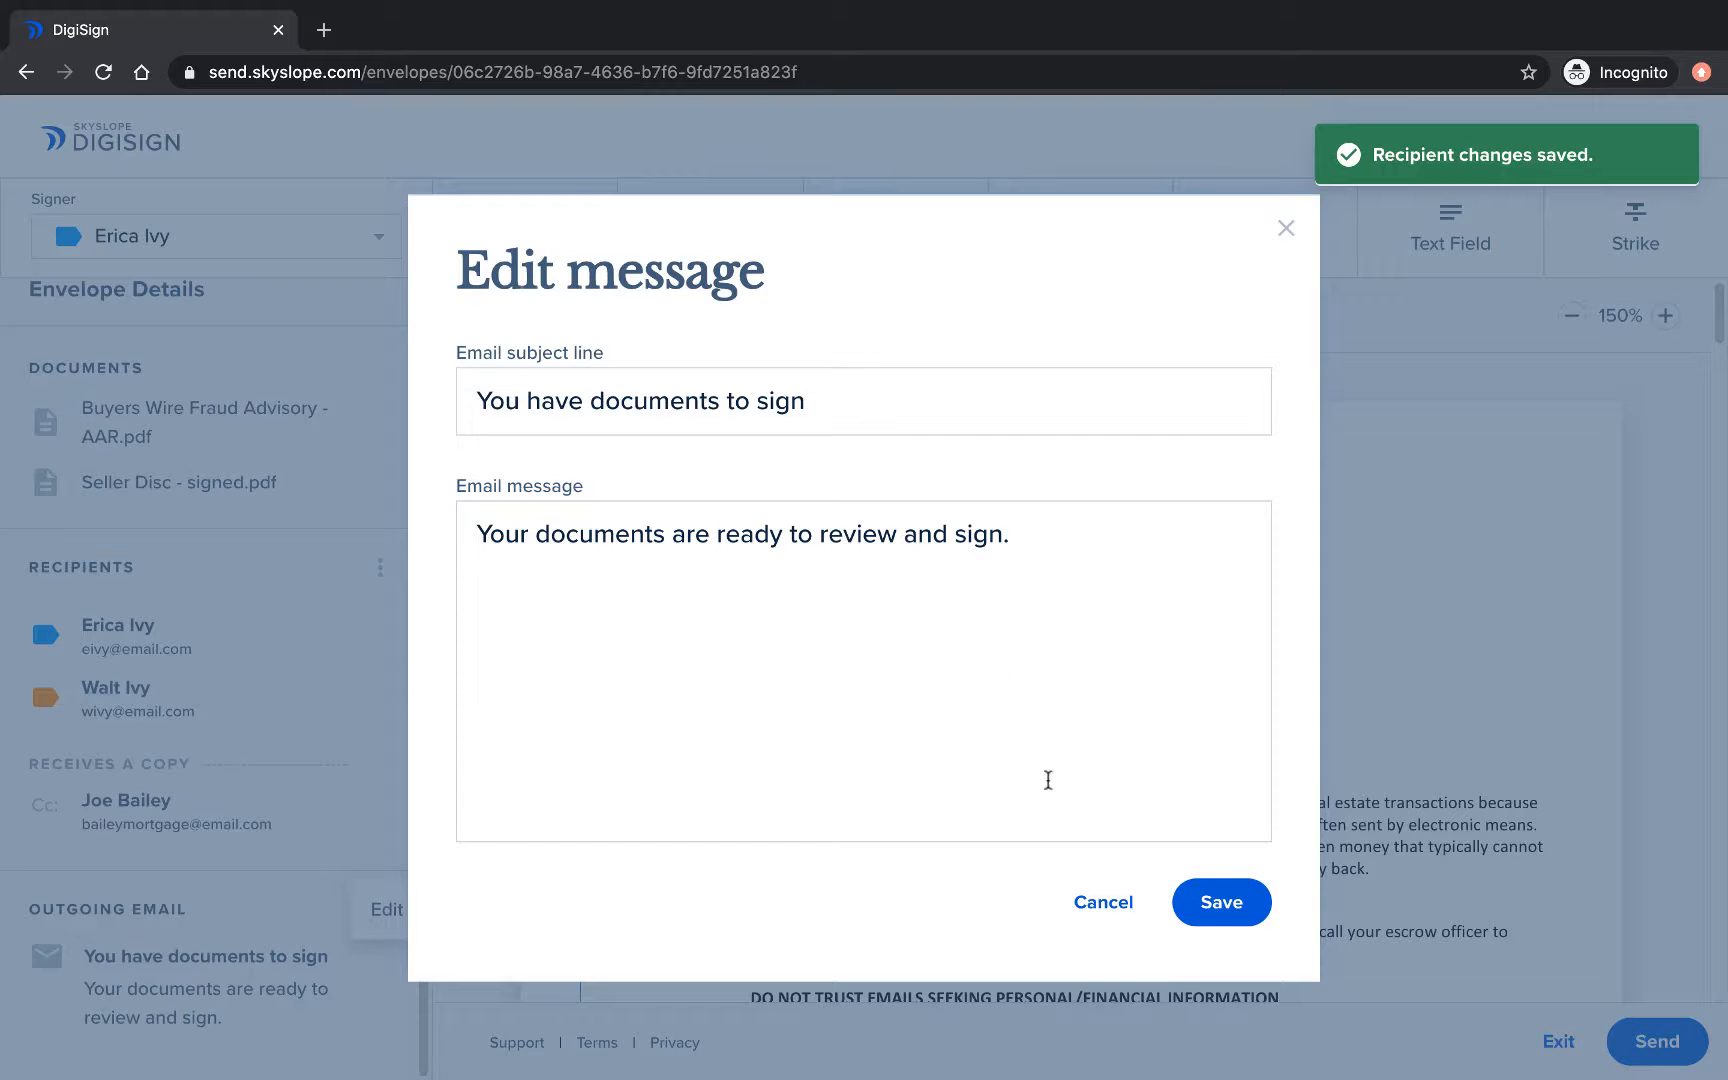
click(1103, 903)
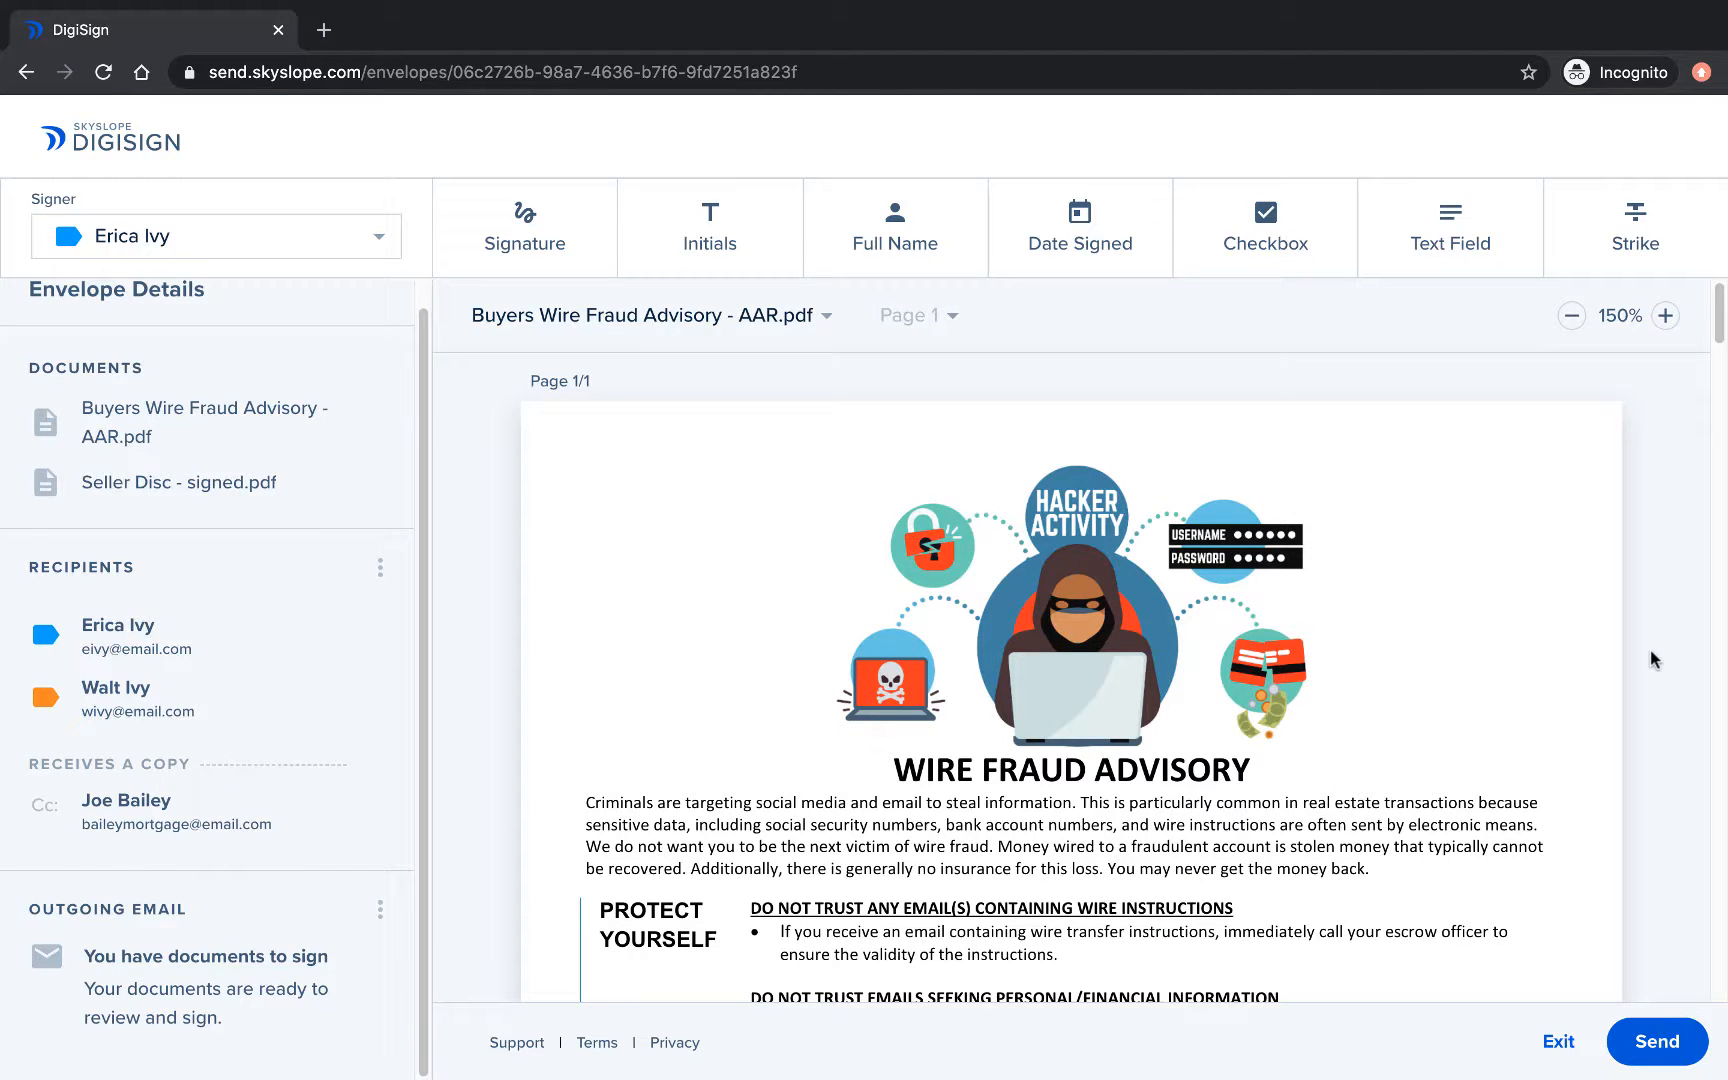
Scroll down to the purchaser signature lines on page 4 of the Seller's Disclosure.
scroll(1653, 660, down, 6)
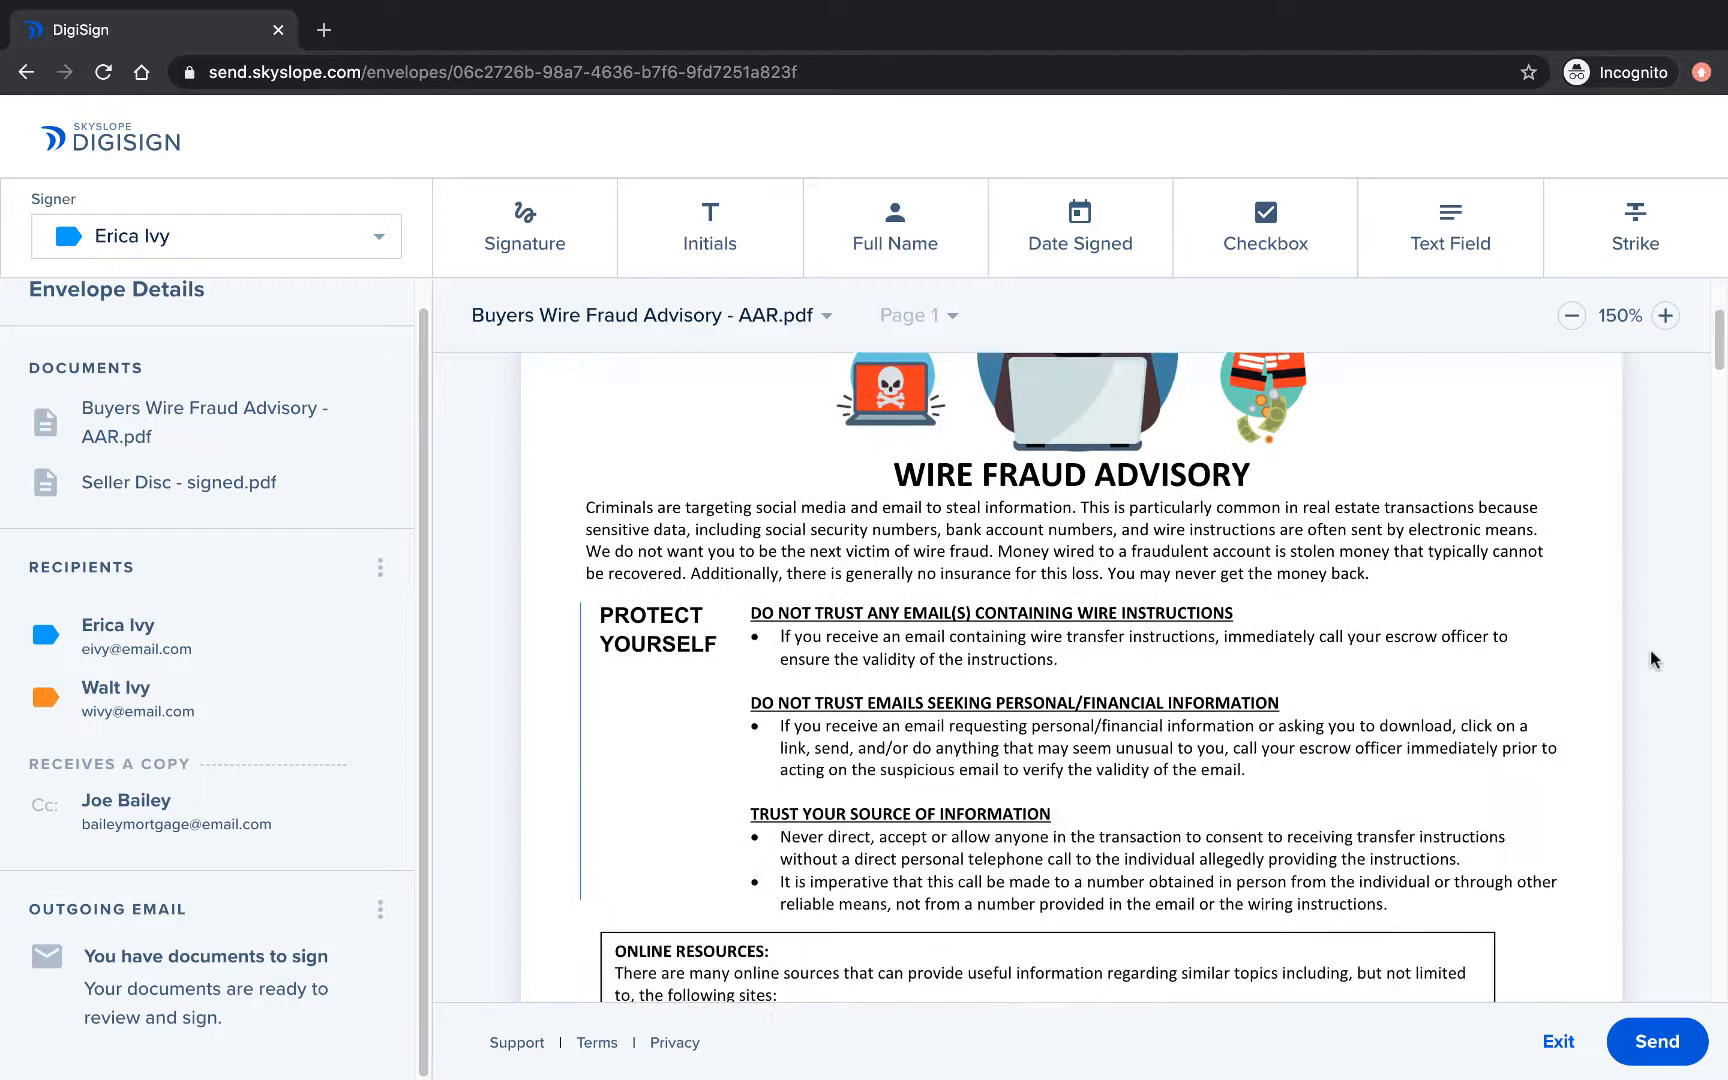
scroll(1653, 660, down, 3)
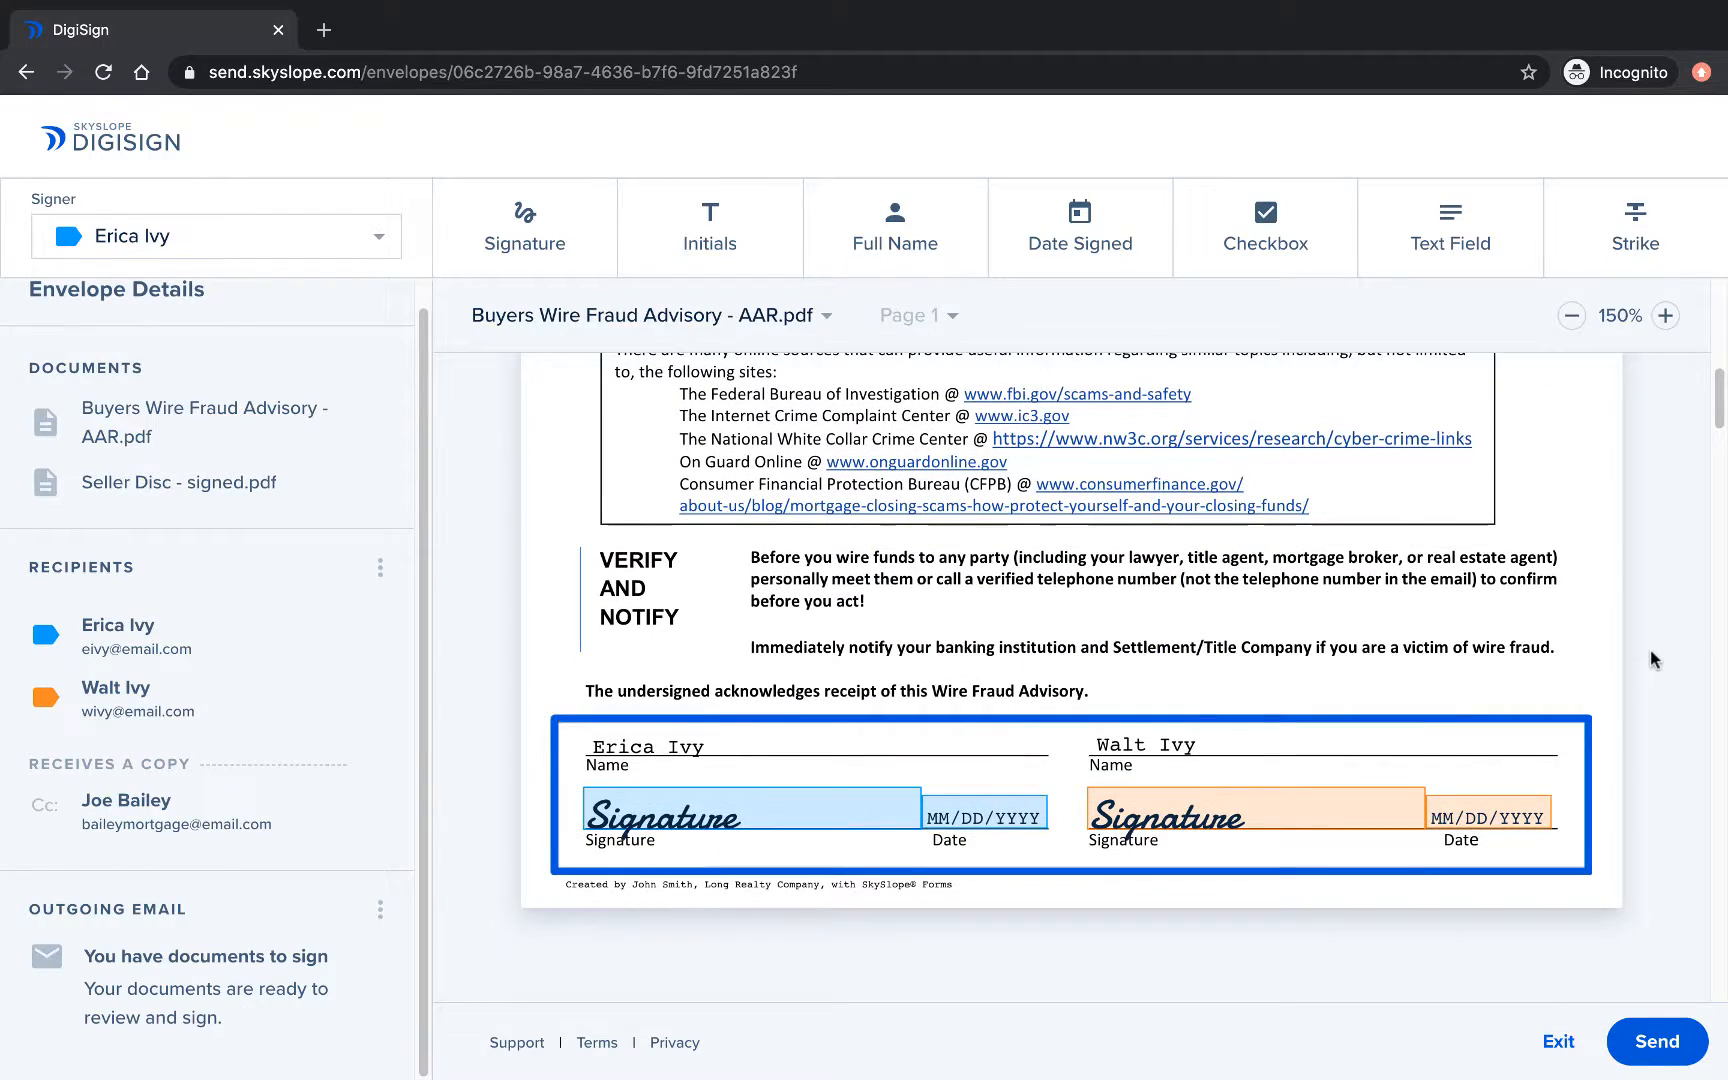
scroll(1653, 660, down, 1)
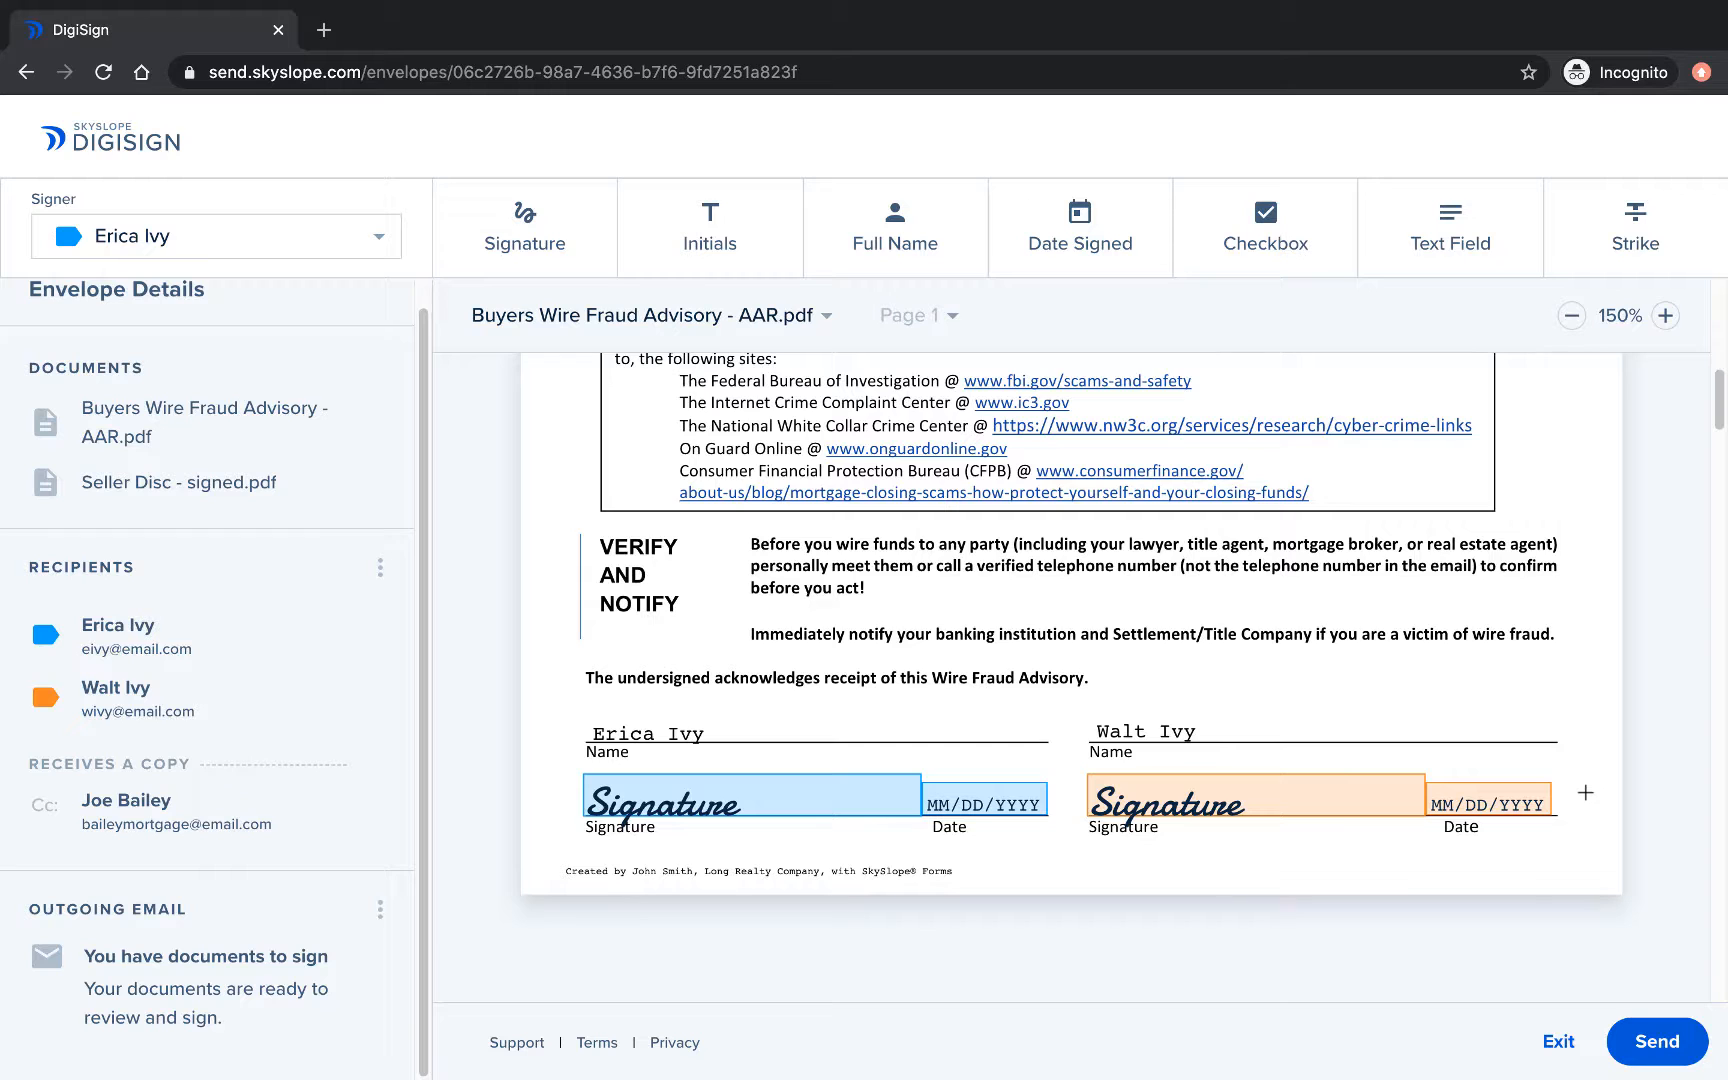
scroll(1678, 755, down, 3)
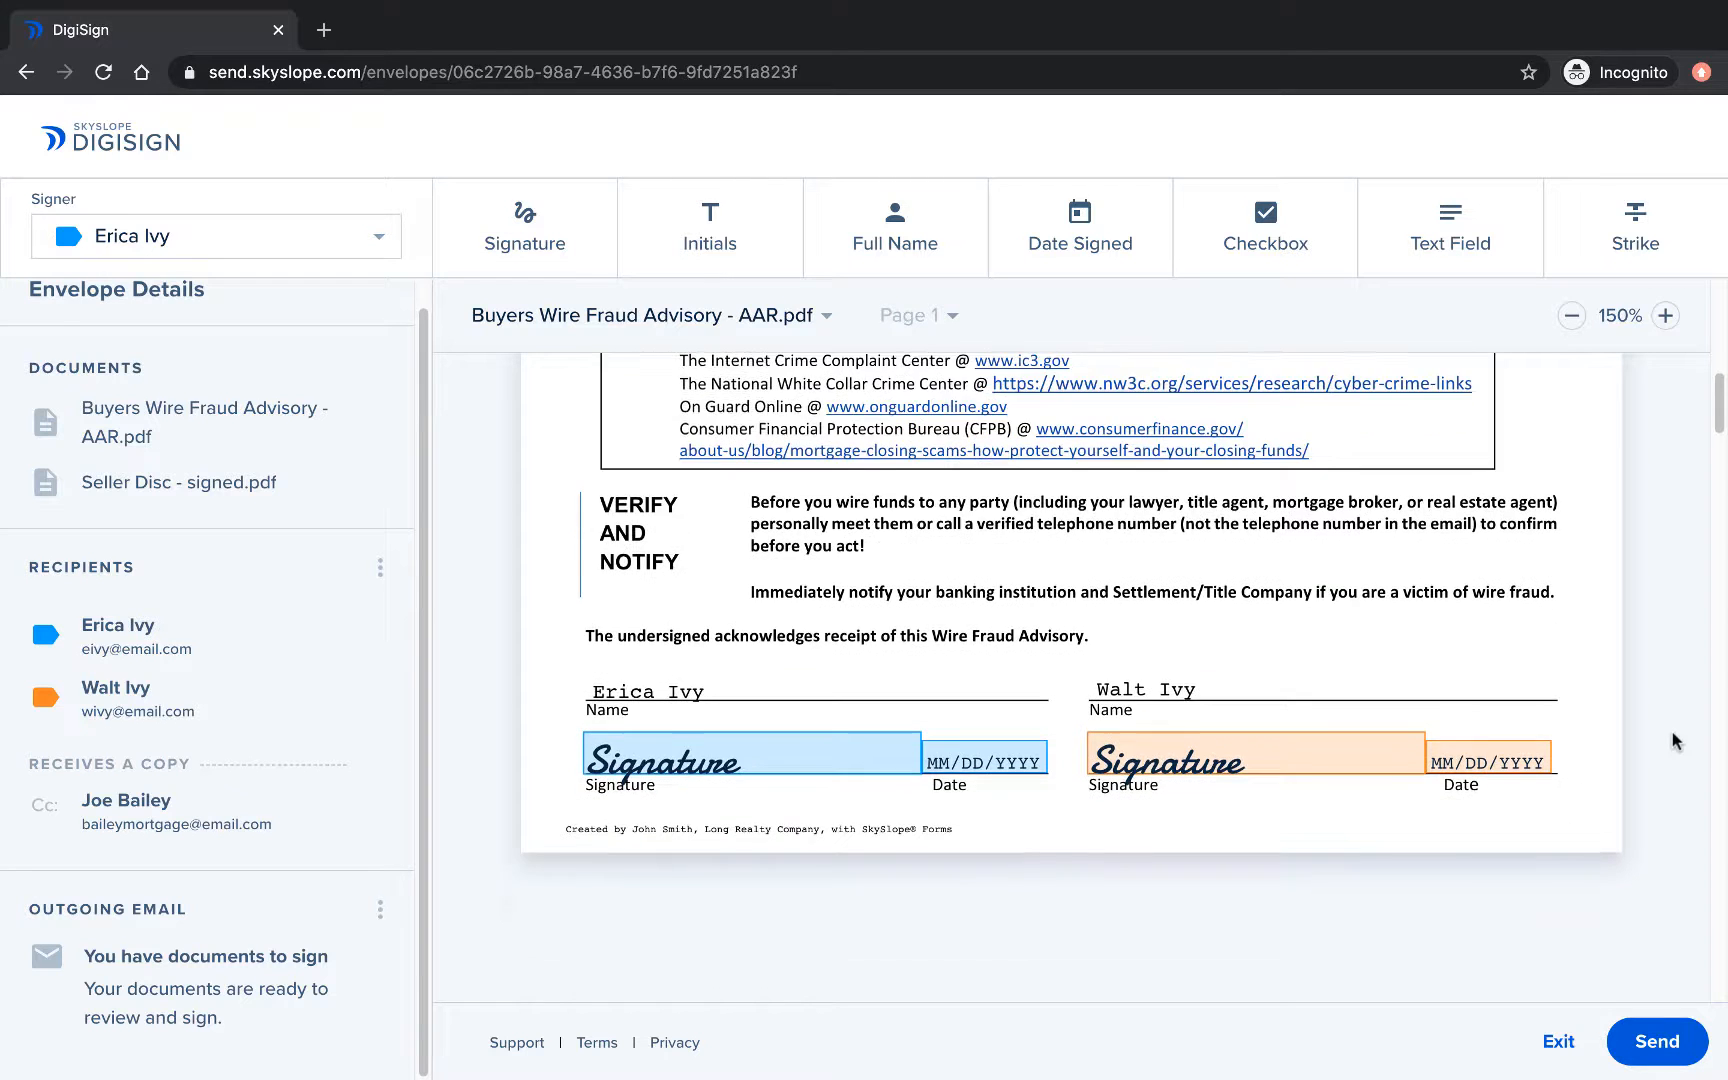
scroll(1680, 722, down, 10)
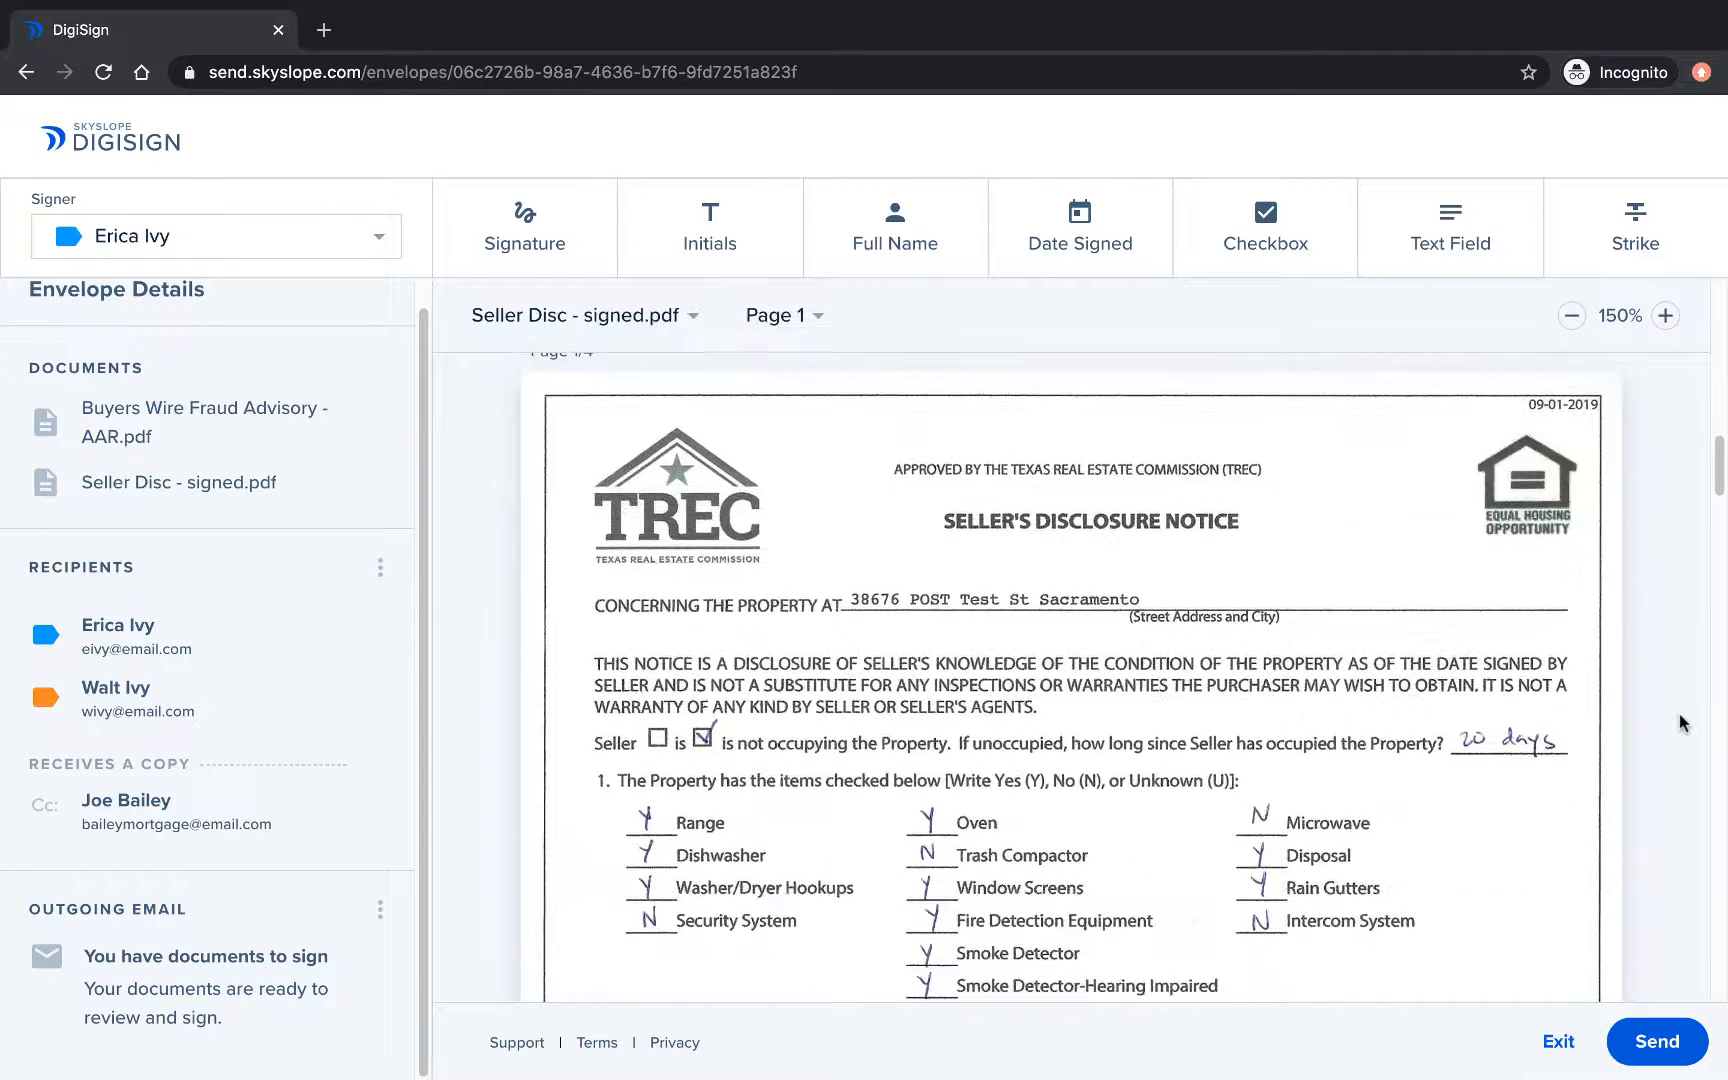
scroll(1680, 722, down, 3)
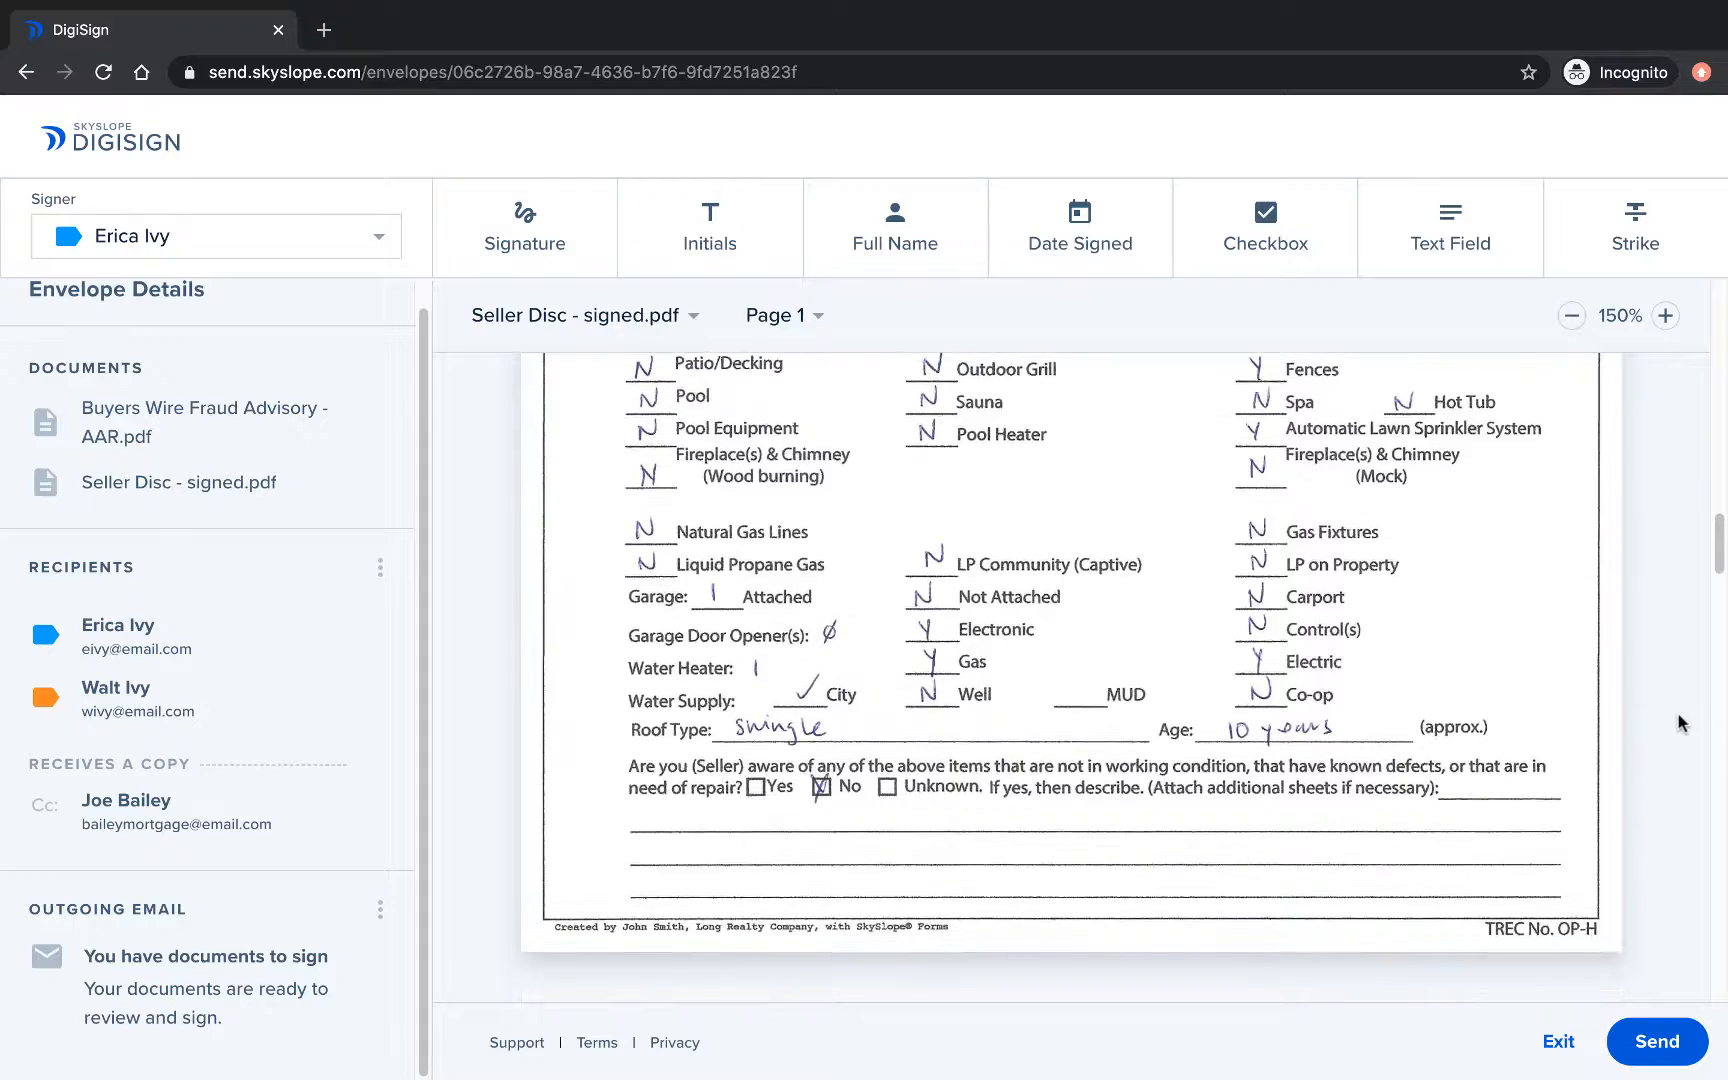
scroll(1680, 722, down, 15)
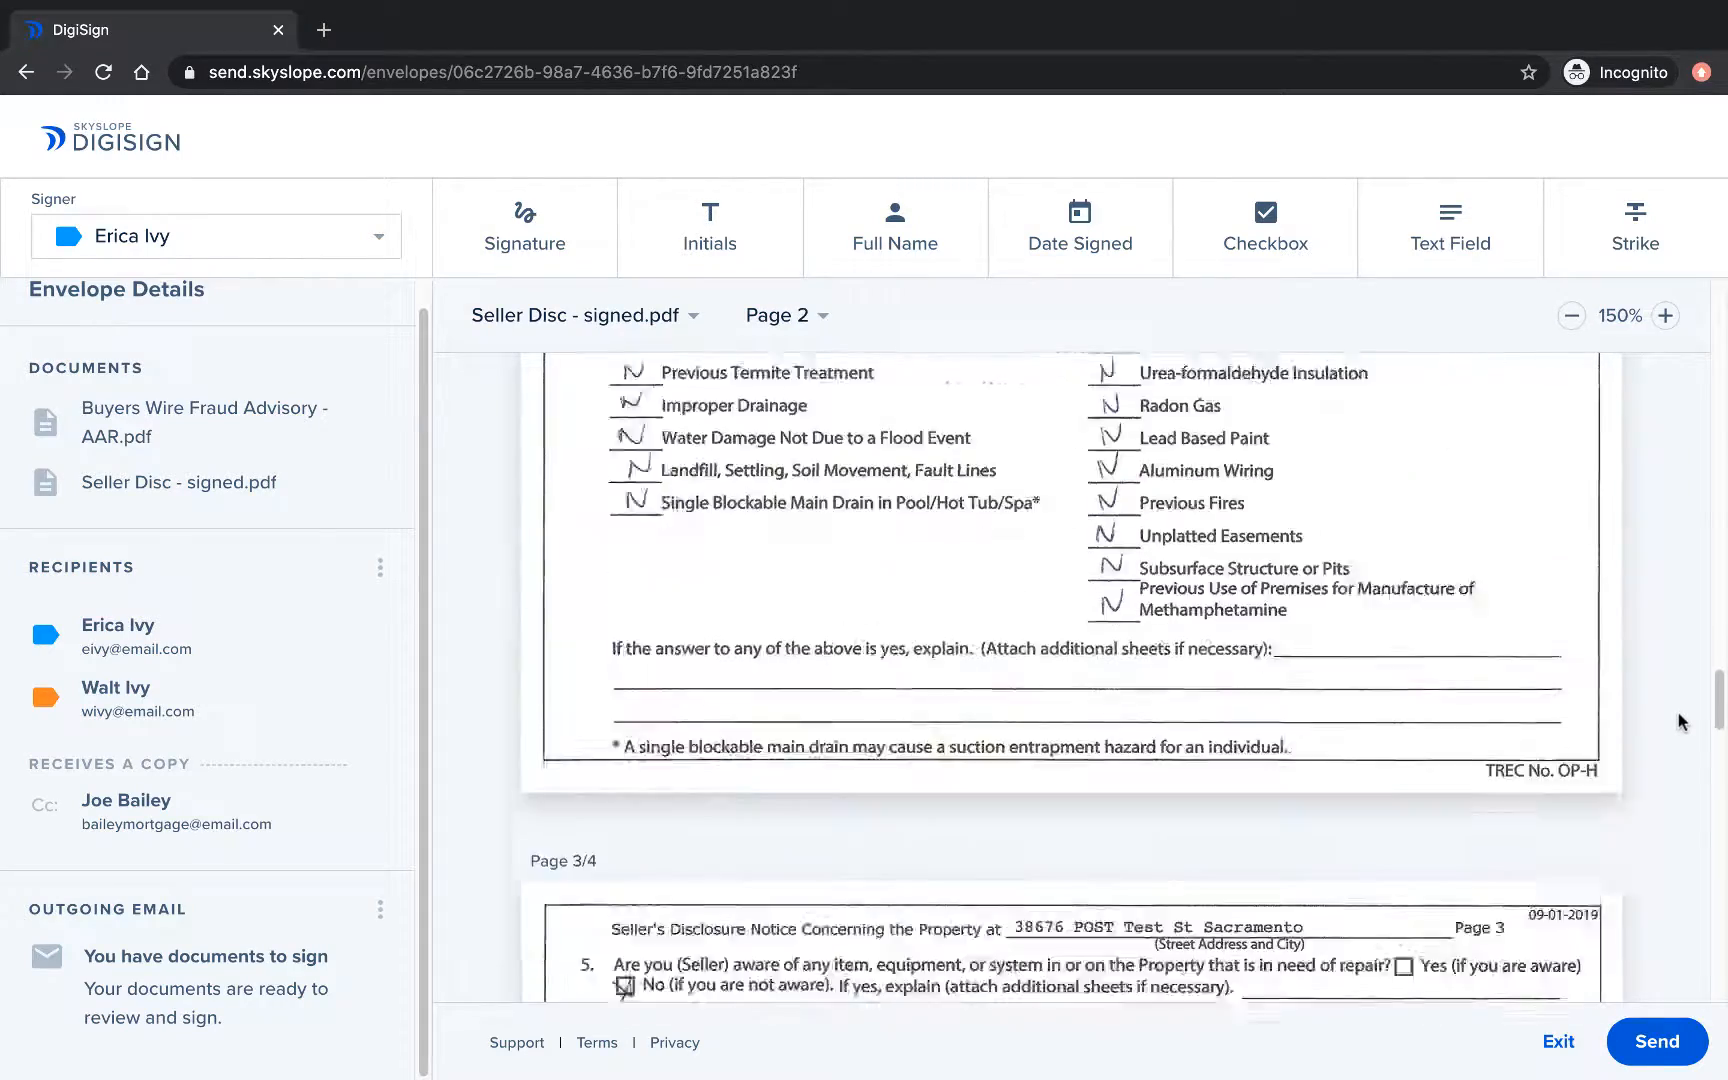
scroll(1677, 700, down, 10)
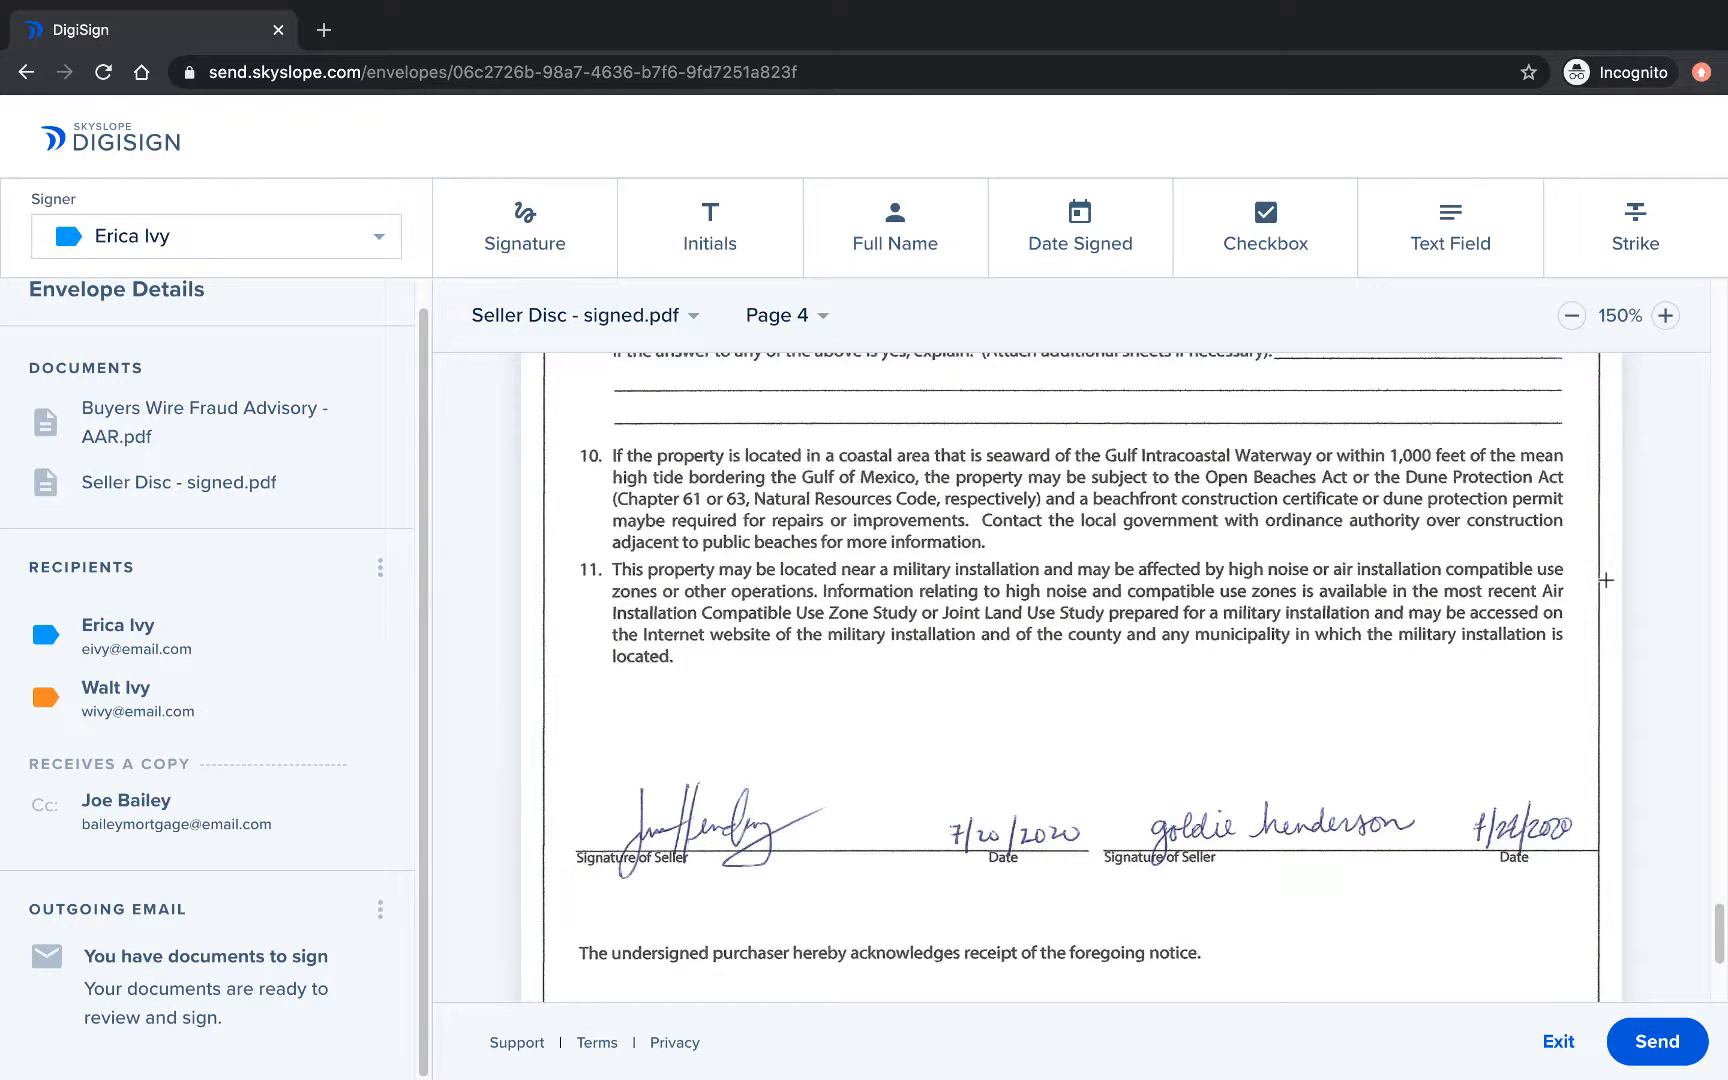
scroll(1606, 580, down, 5)
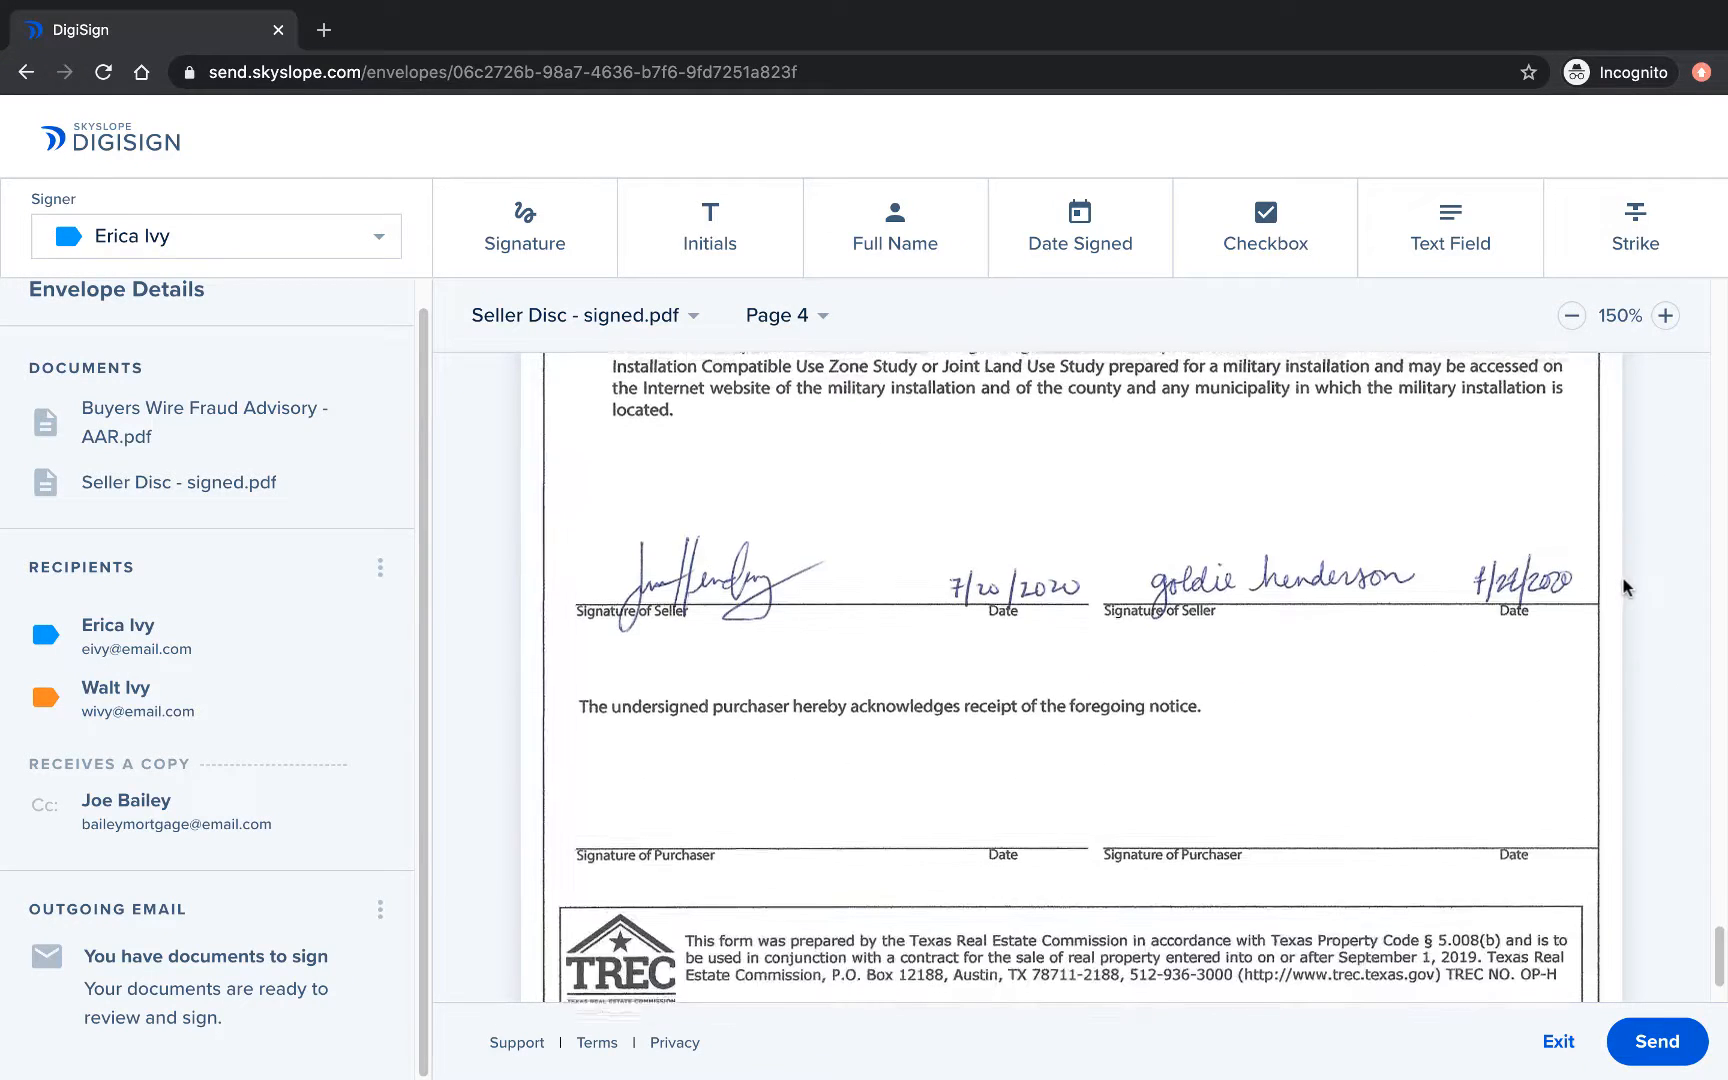
scroll(1622, 587, down, 1)
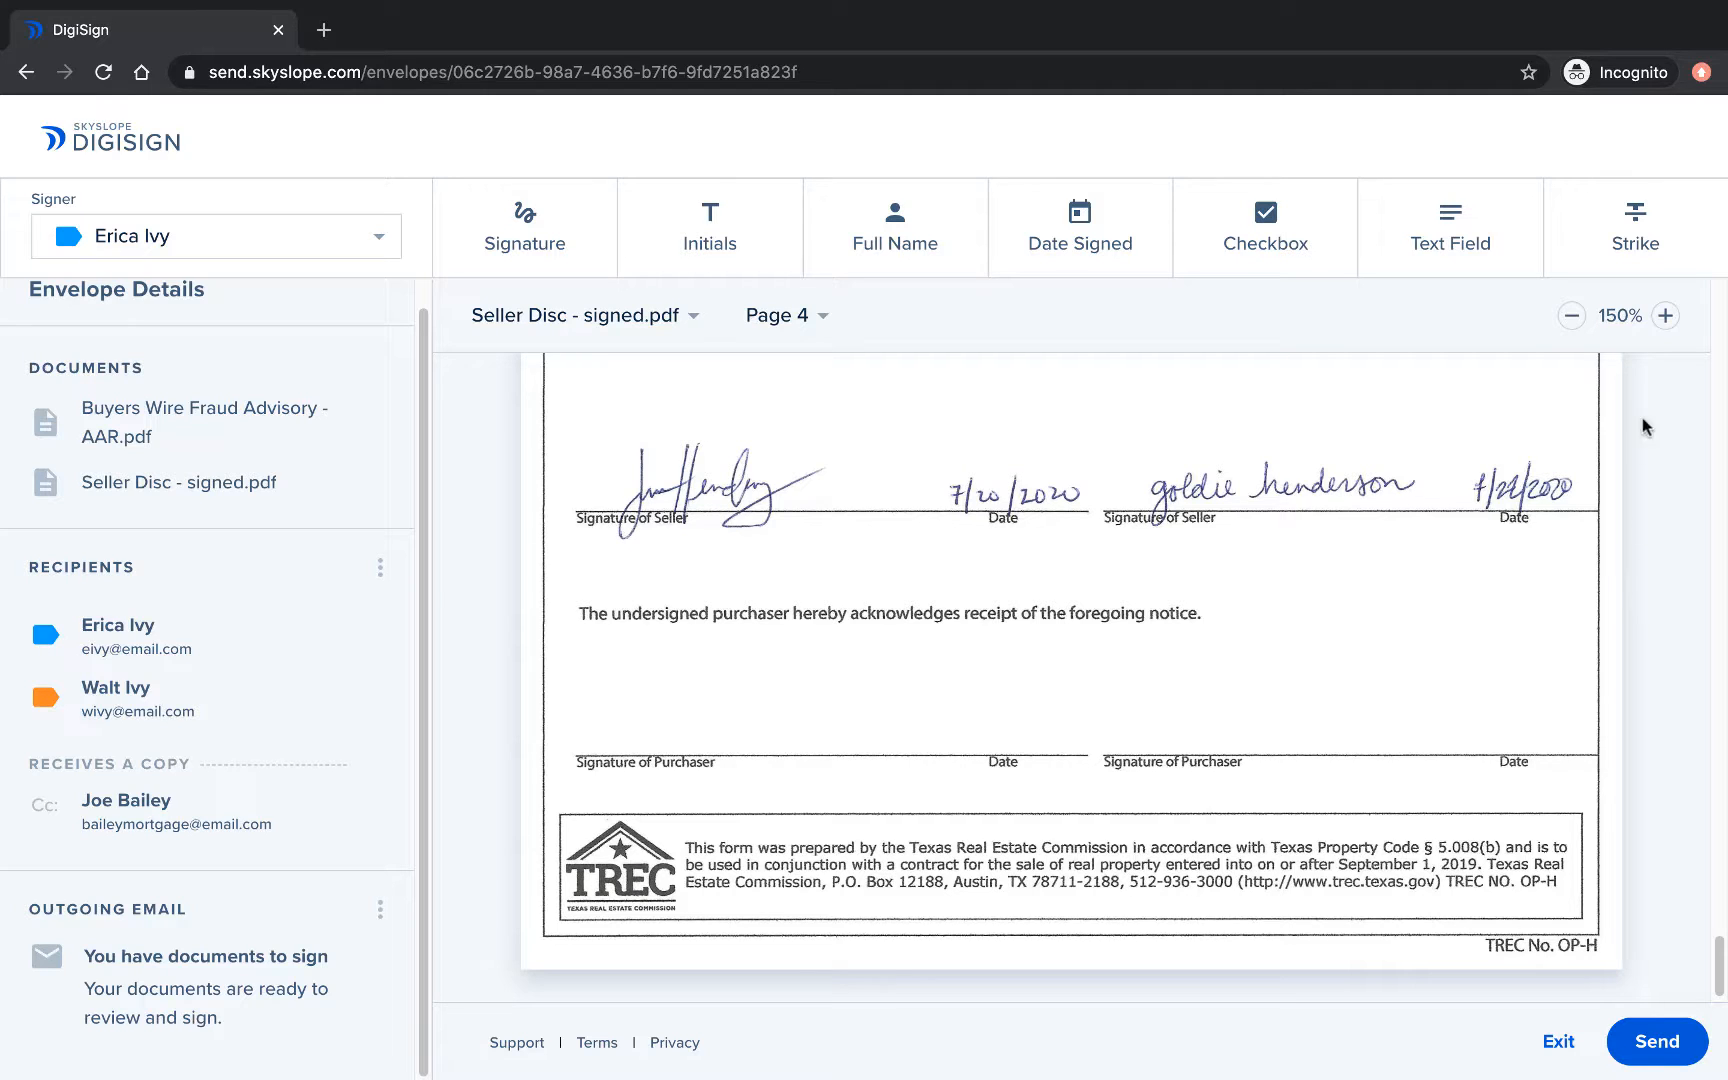
Place signature fields on both purchaser lines, assigning the second one to the second buyer.
click(510, 218)
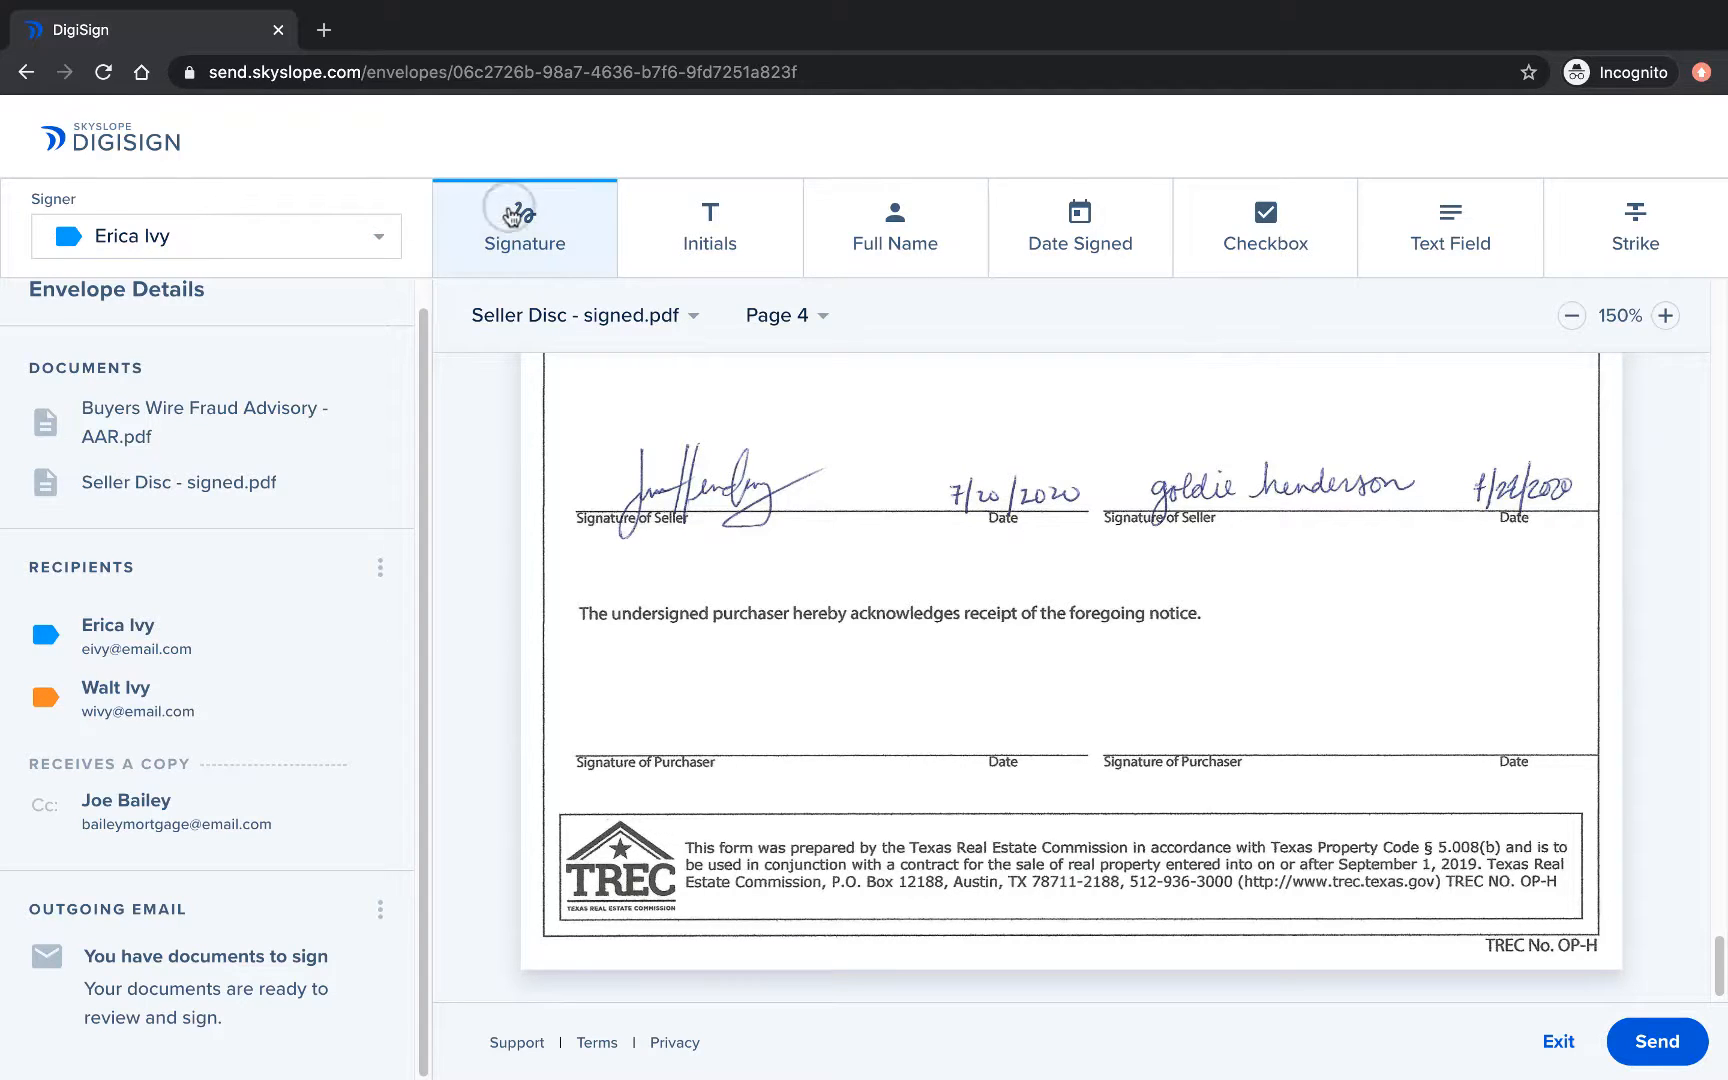
mouse_move(577, 689)
mouse_down()
mouse_move(771, 743)
mouse_move(881, 749)
mouse_up()
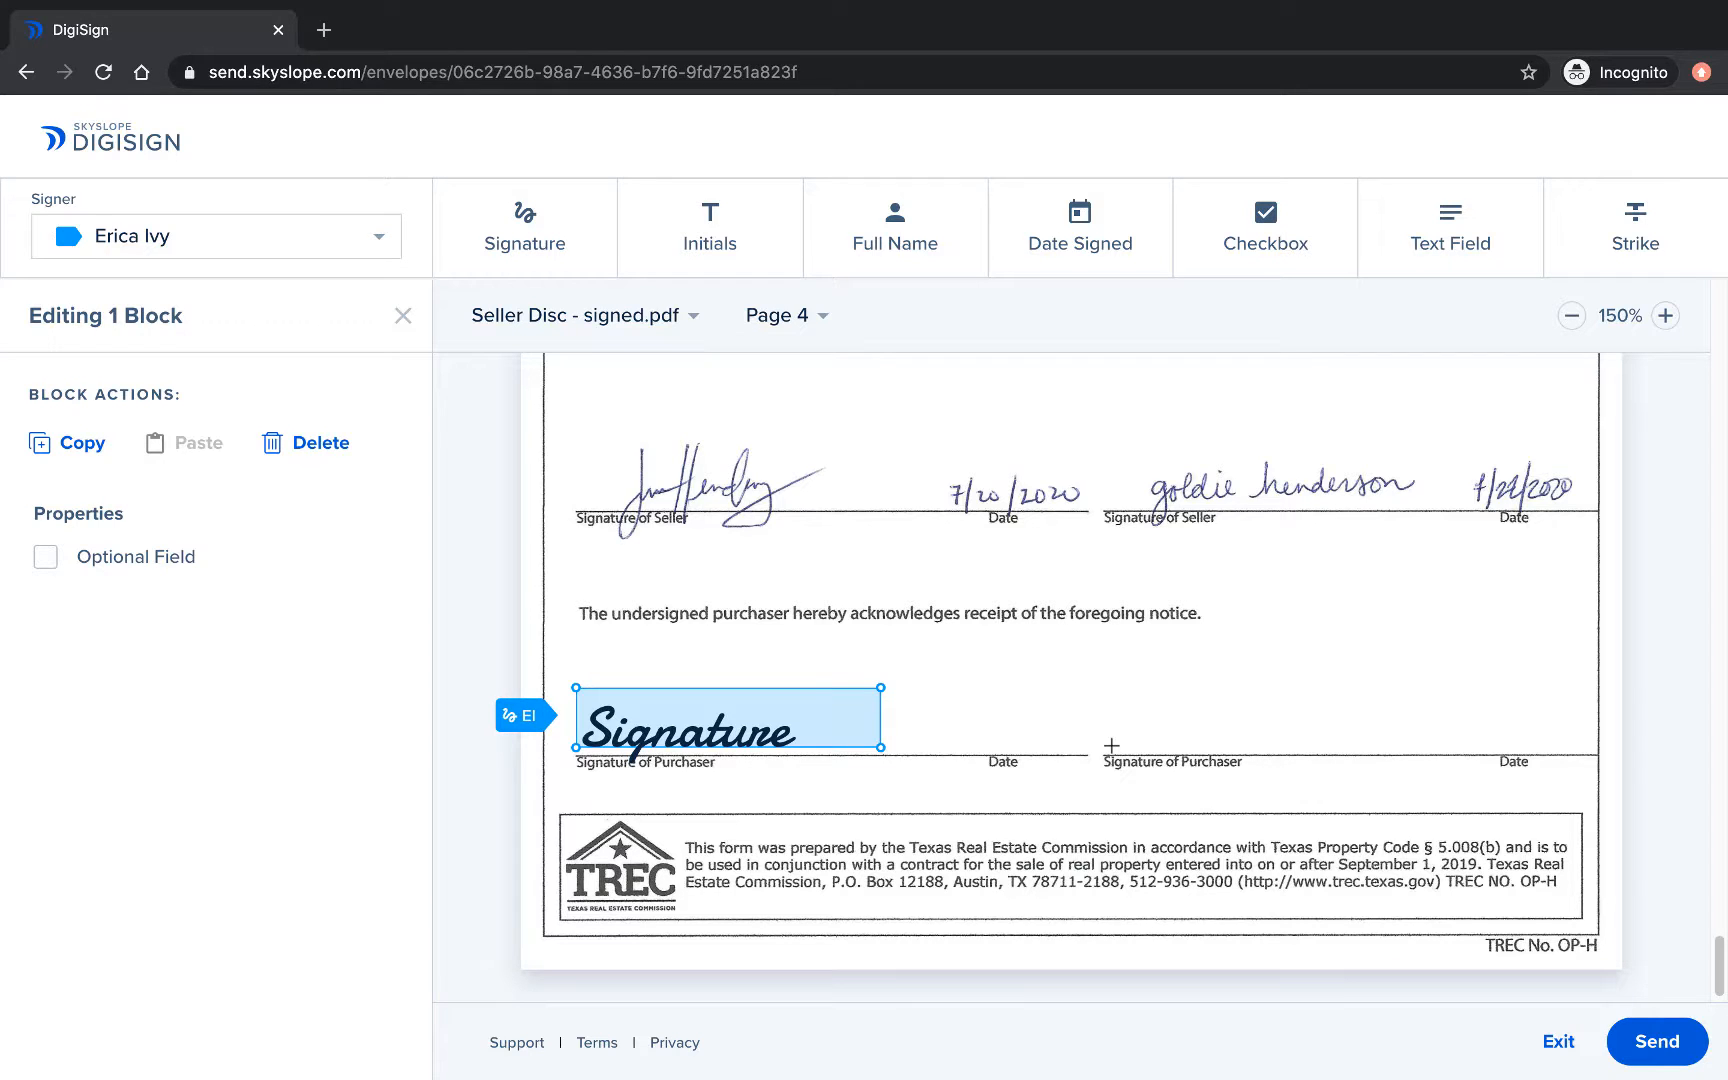
click(1111, 745)
click(522, 225)
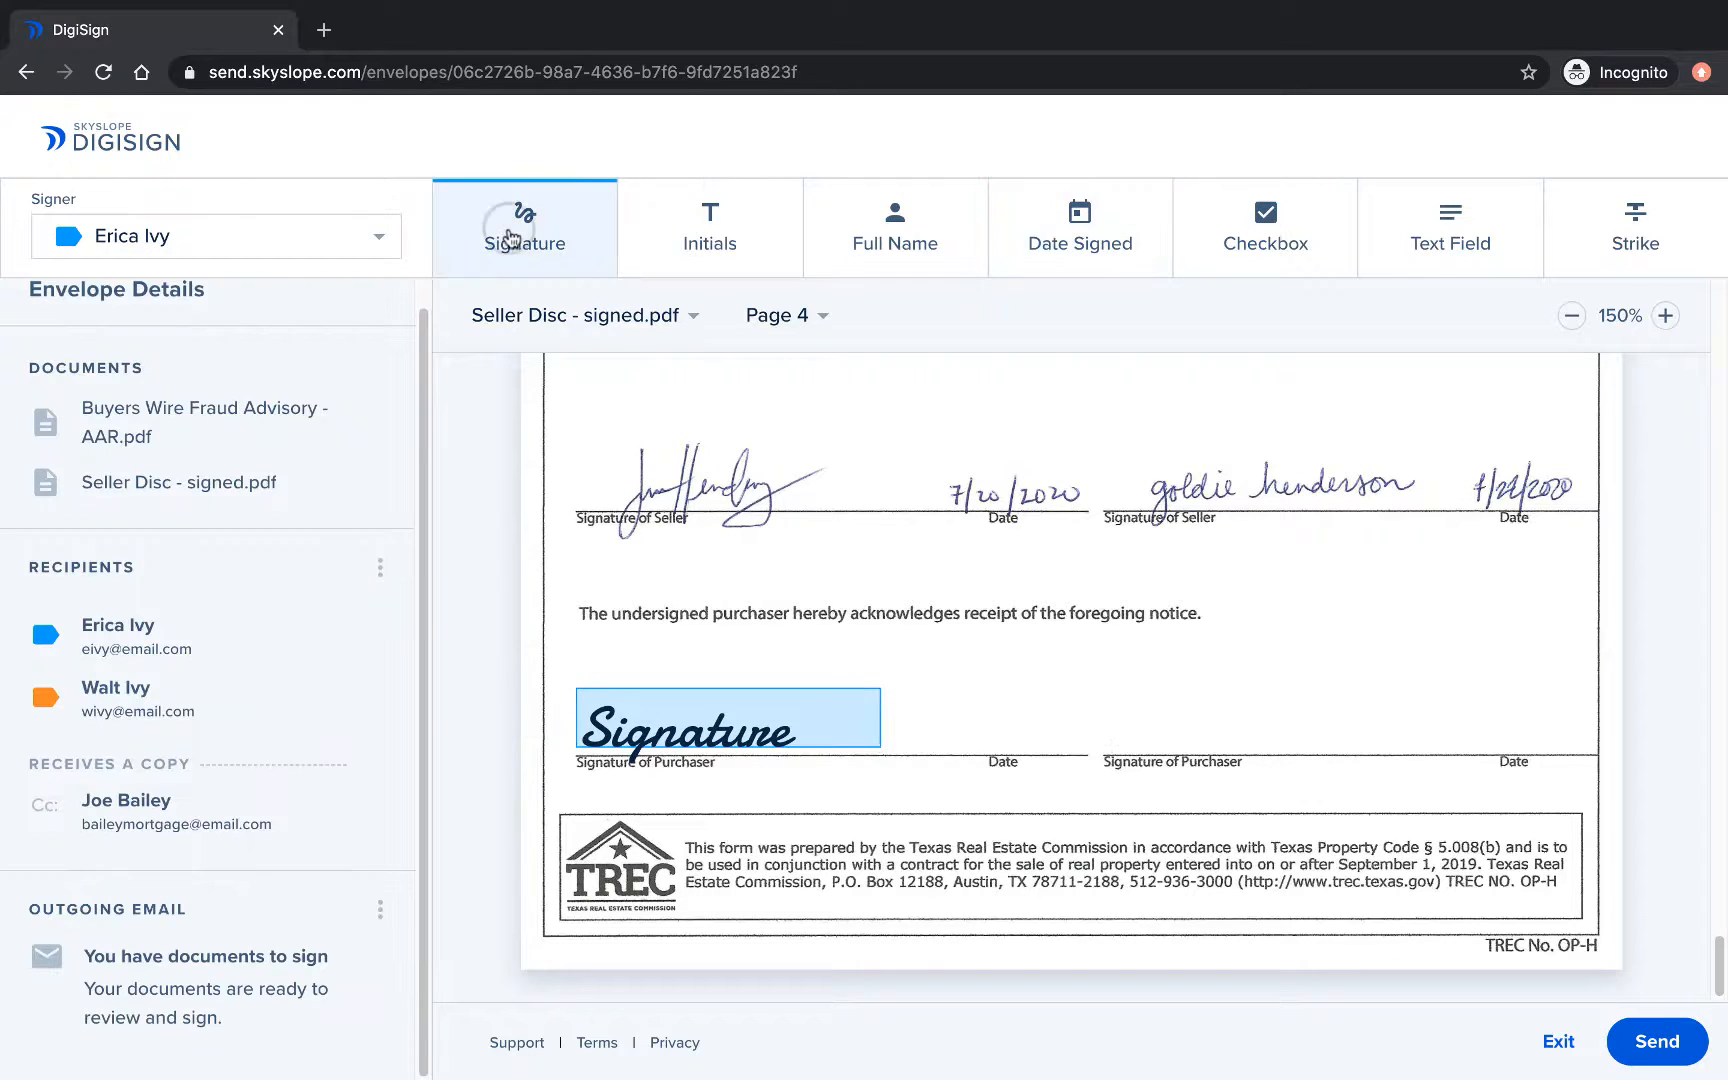
click(1114, 743)
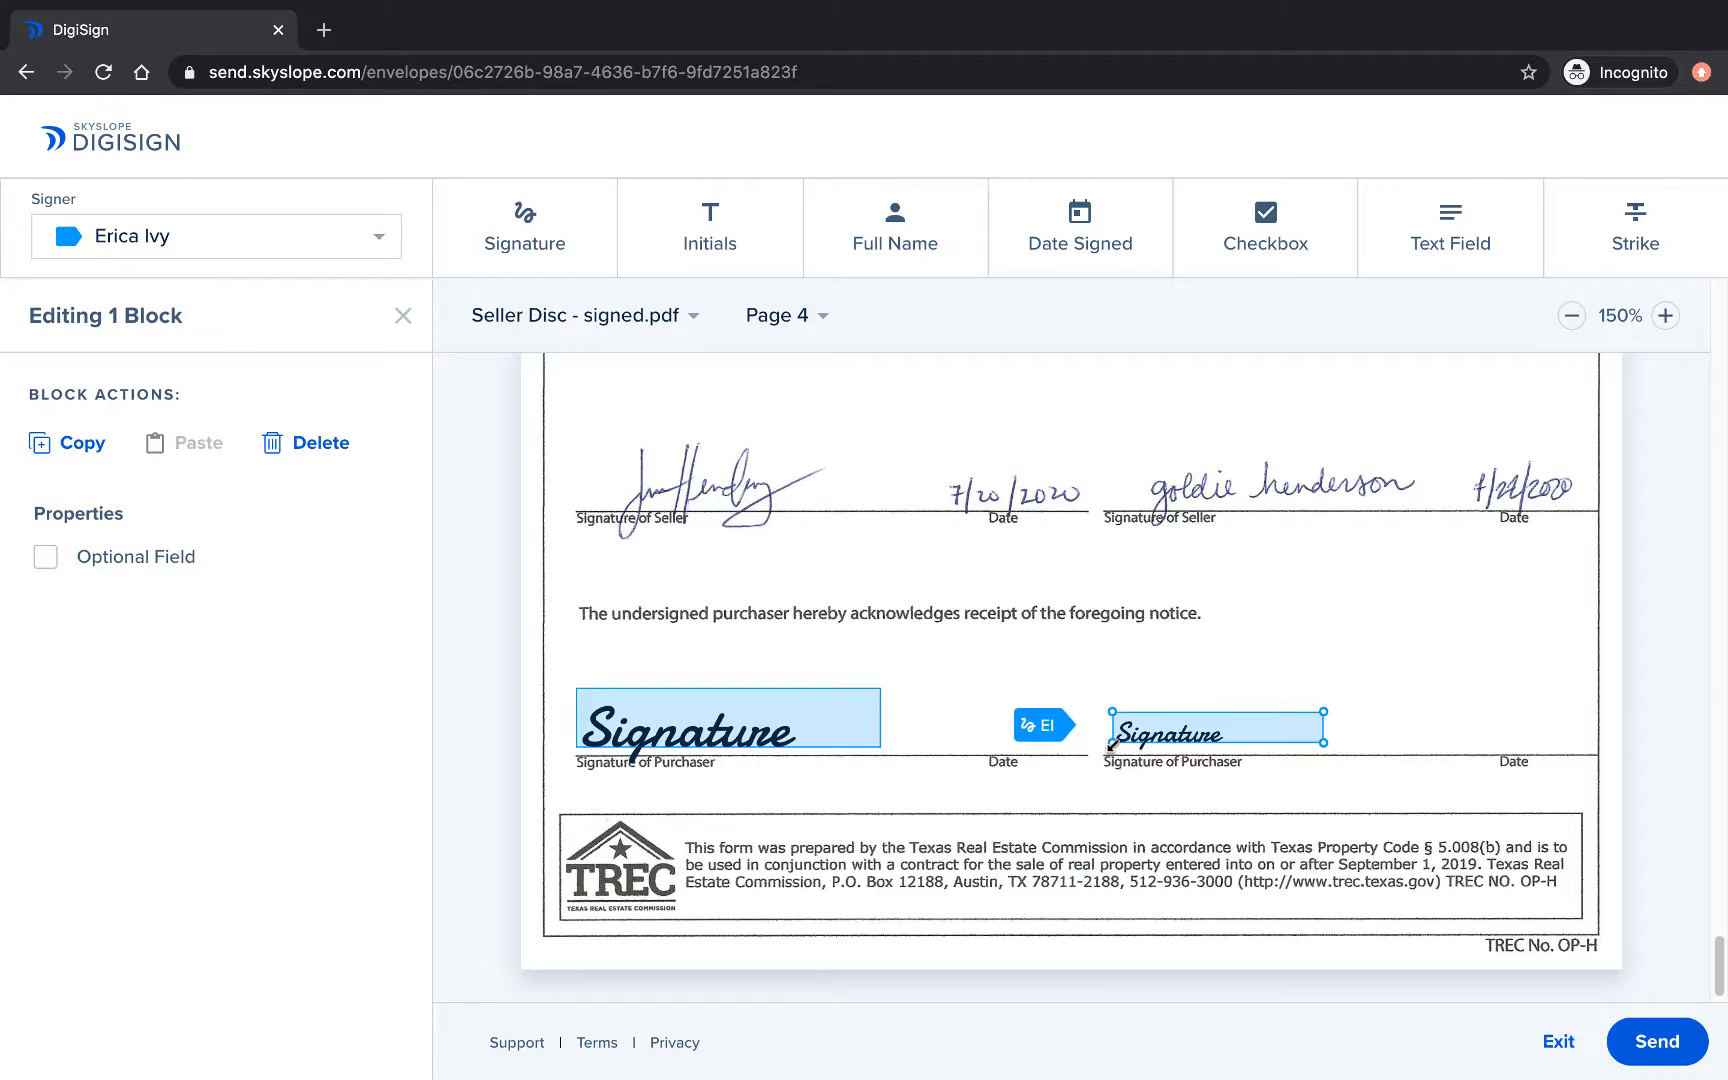
click(227, 233)
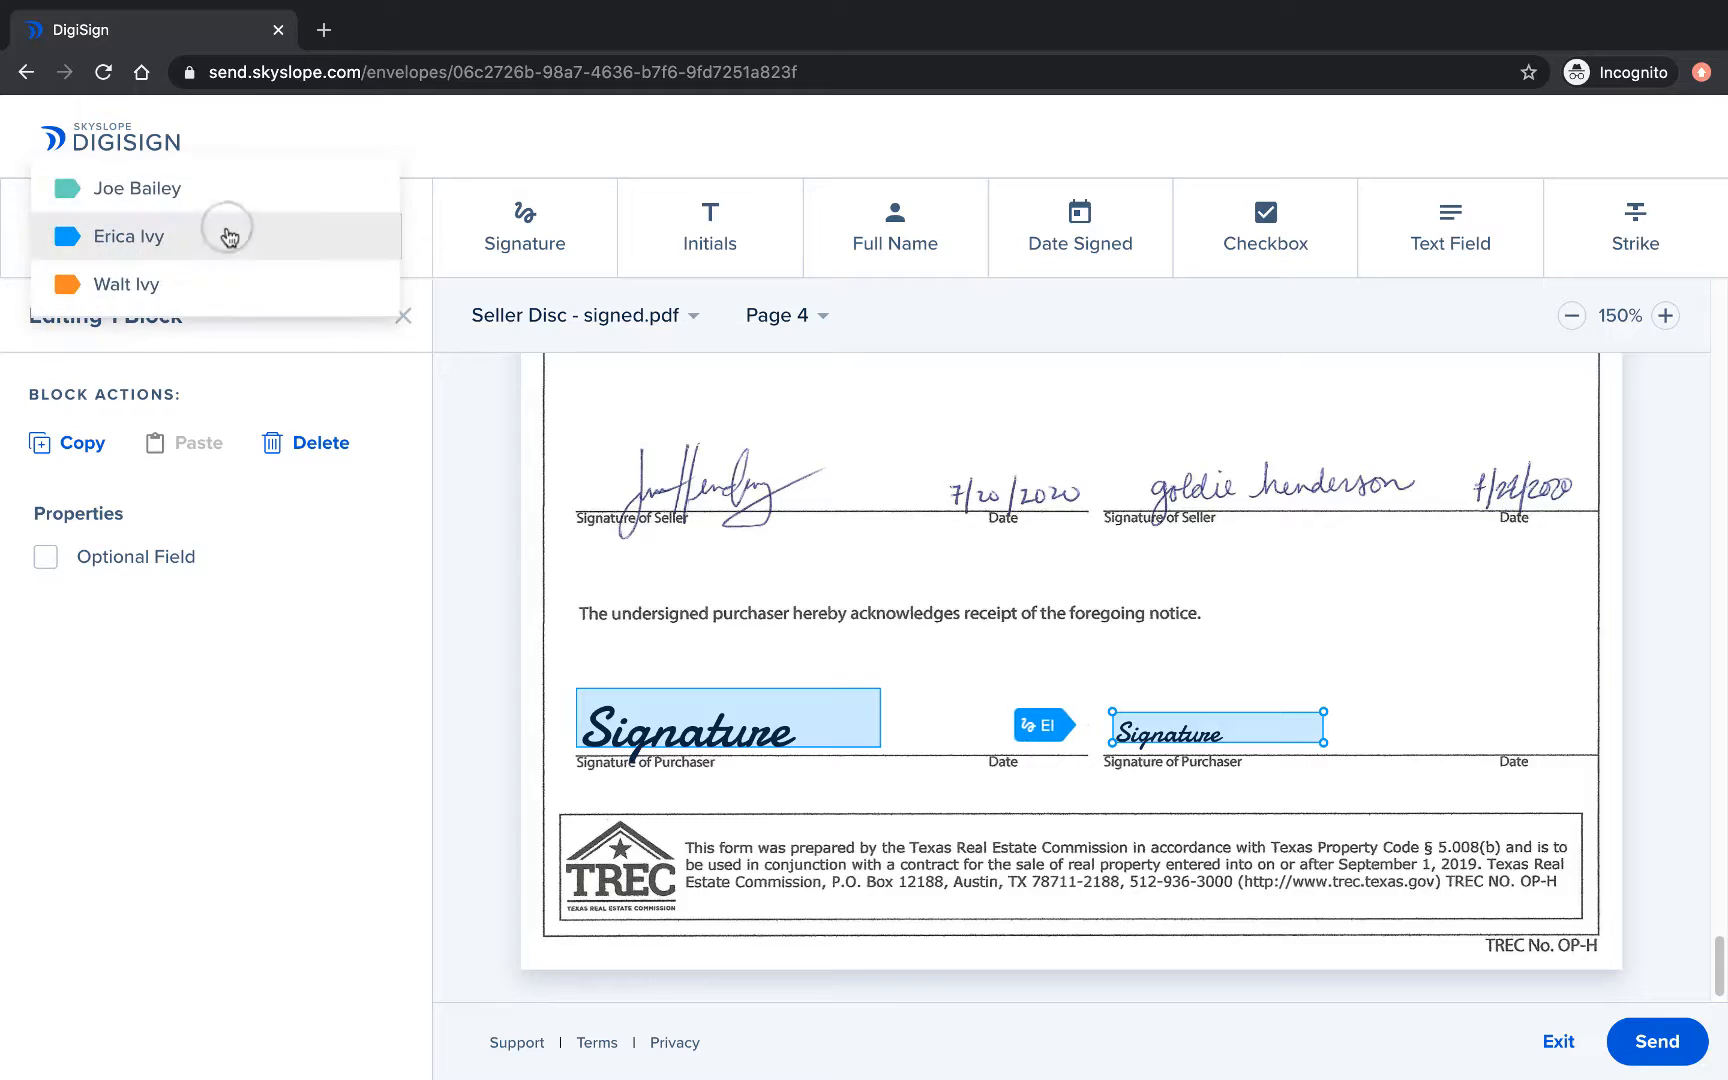
click(200, 284)
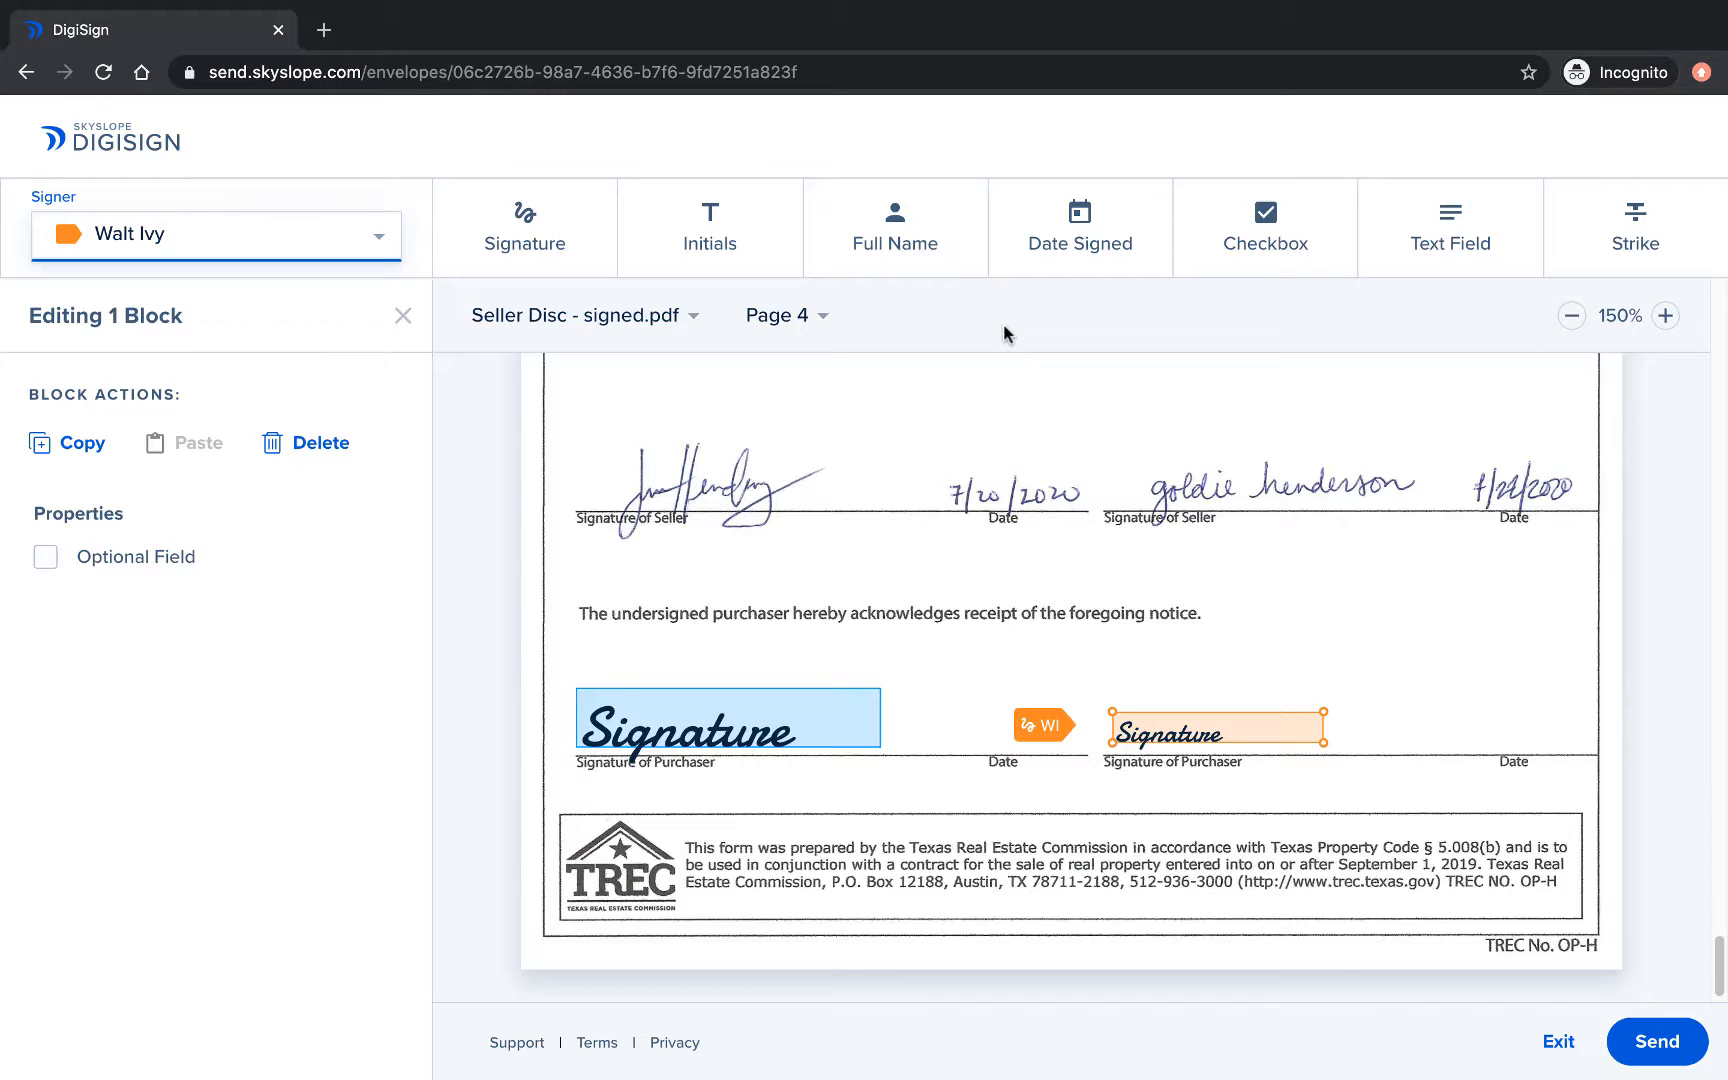
Add a Date Signed field beside each purchaser signature, assigned to the matching buyer.
click(1055, 238)
drag(908, 704, 1055, 735)
click(244, 255)
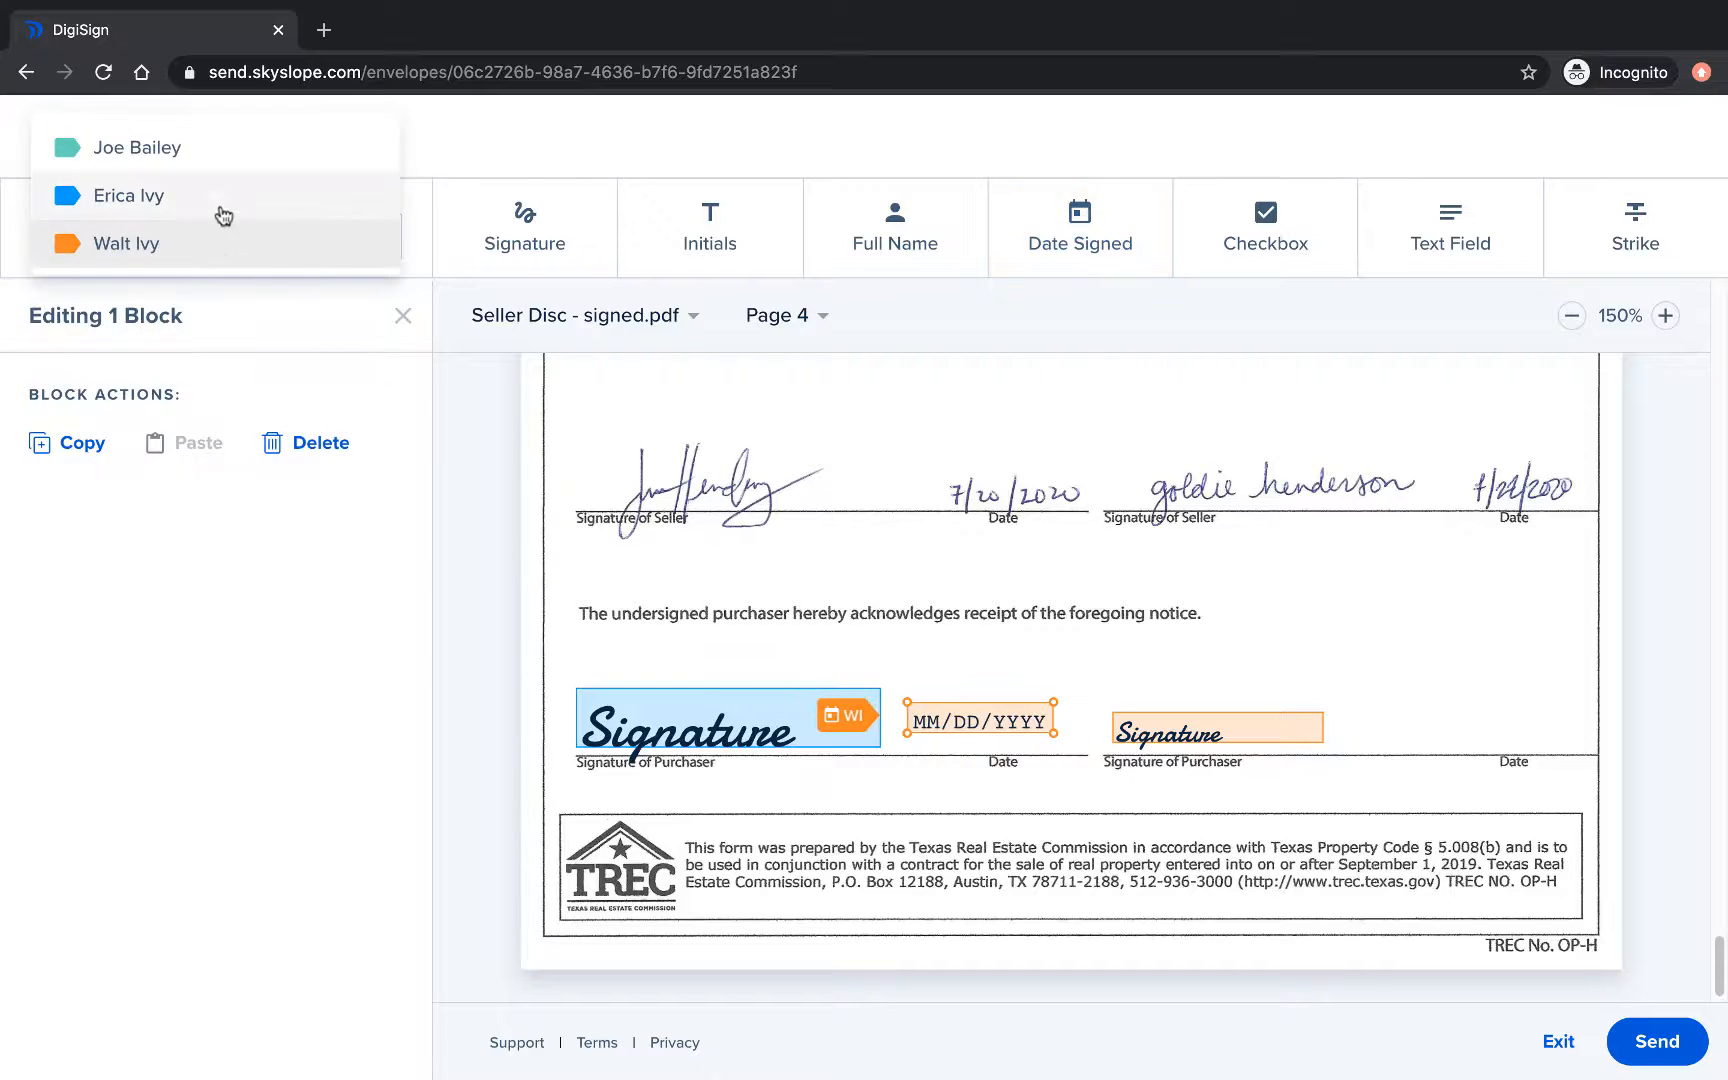
click(224, 216)
click(1045, 250)
click(1415, 730)
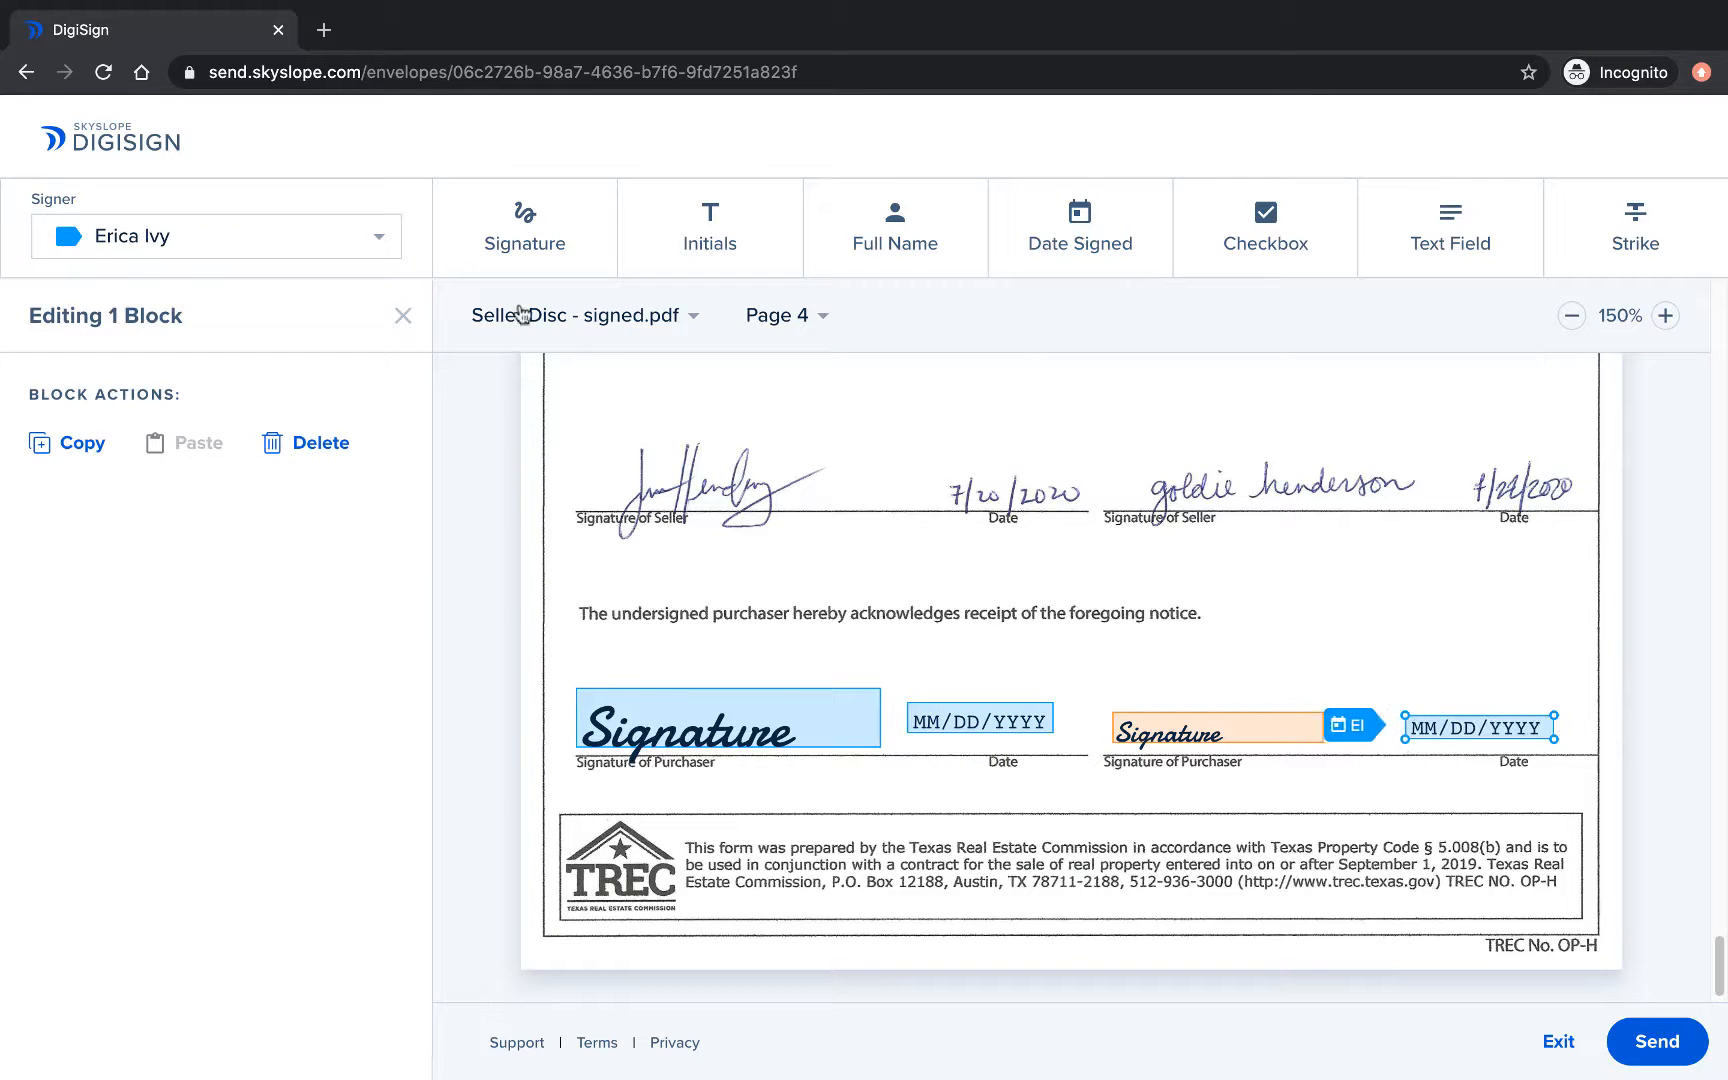
click(380, 237)
click(395, 282)
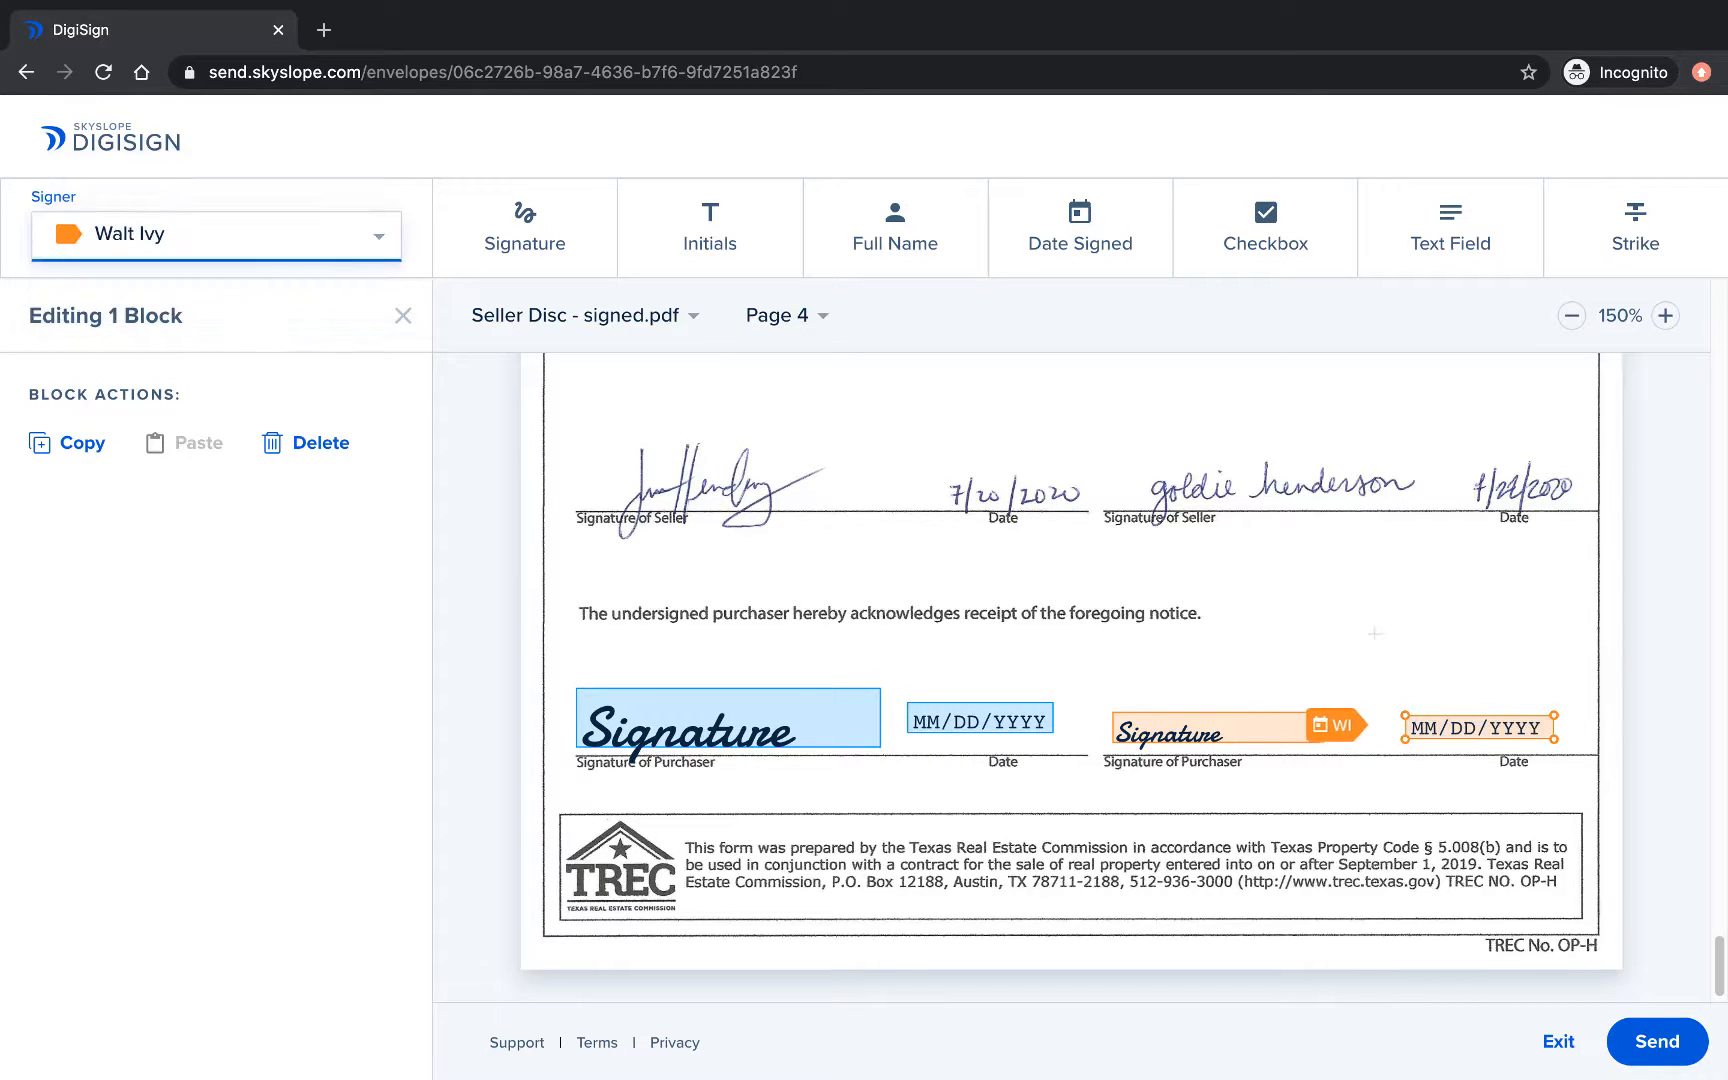
click(895, 228)
Assign the left Full Name field to the first buyer and add one for the second buyer above the right signature.
click(578, 658)
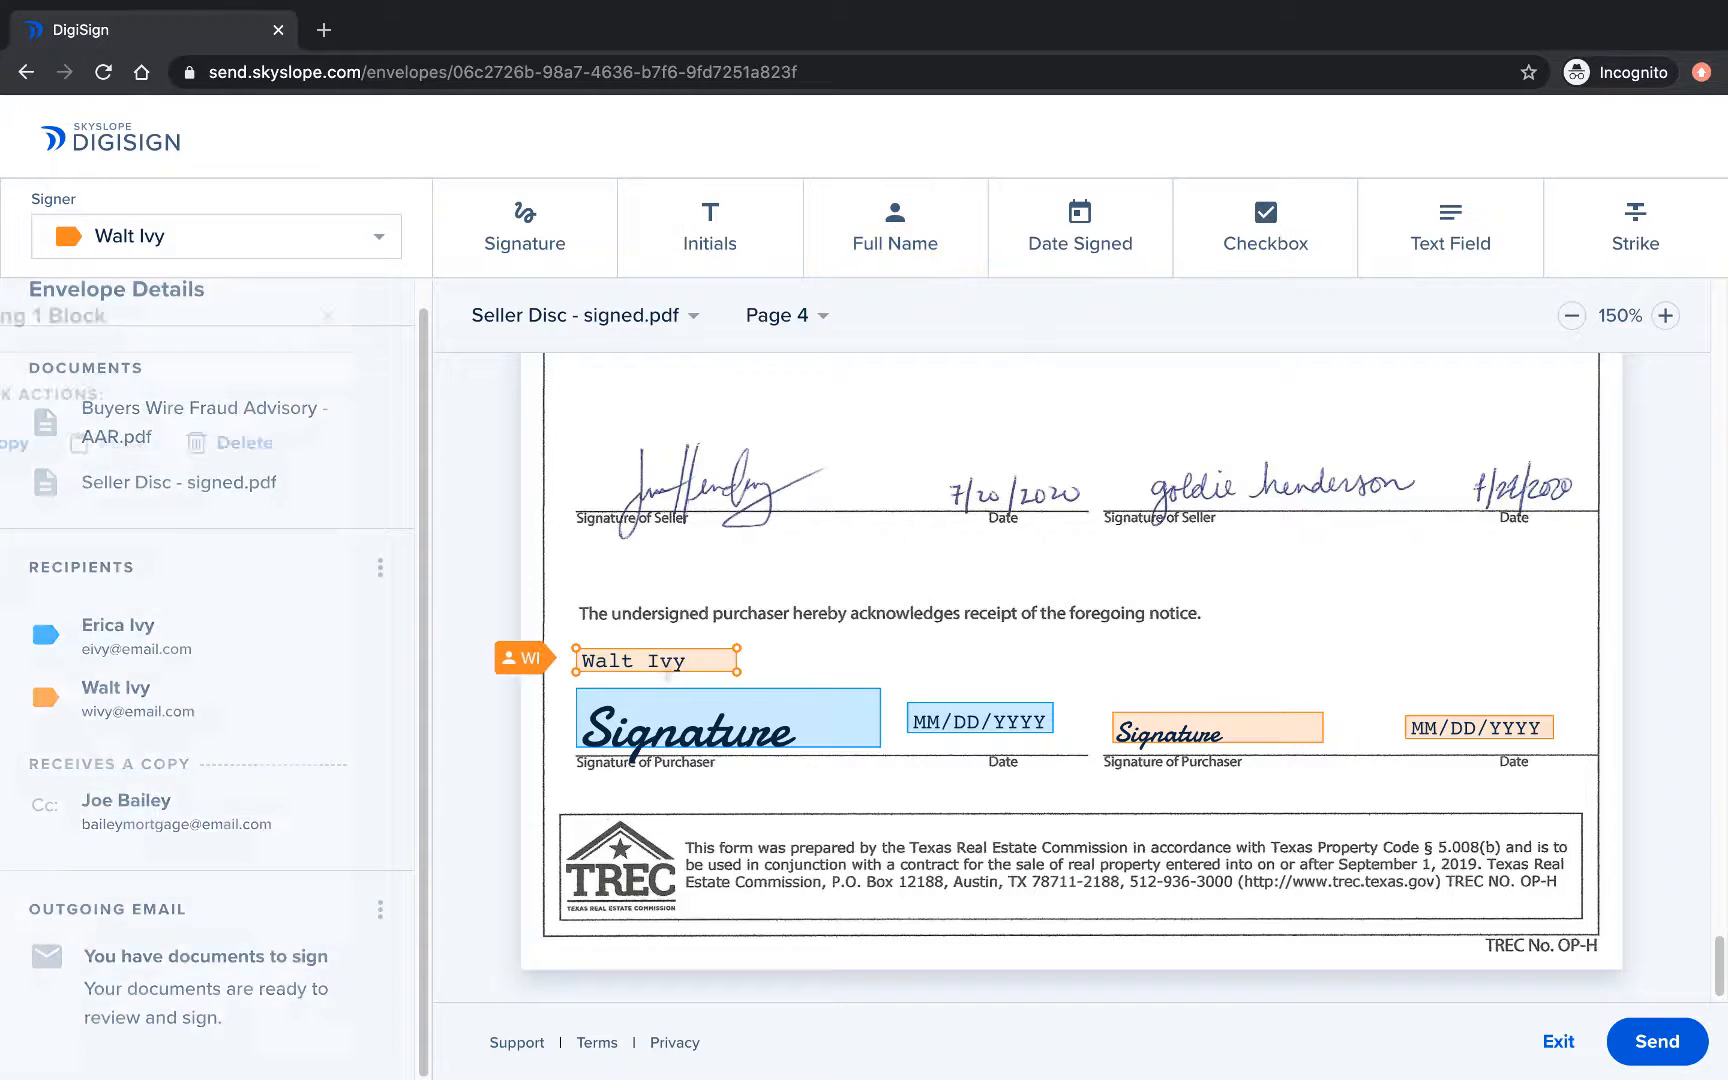
click(298, 236)
click(293, 190)
click(930, 215)
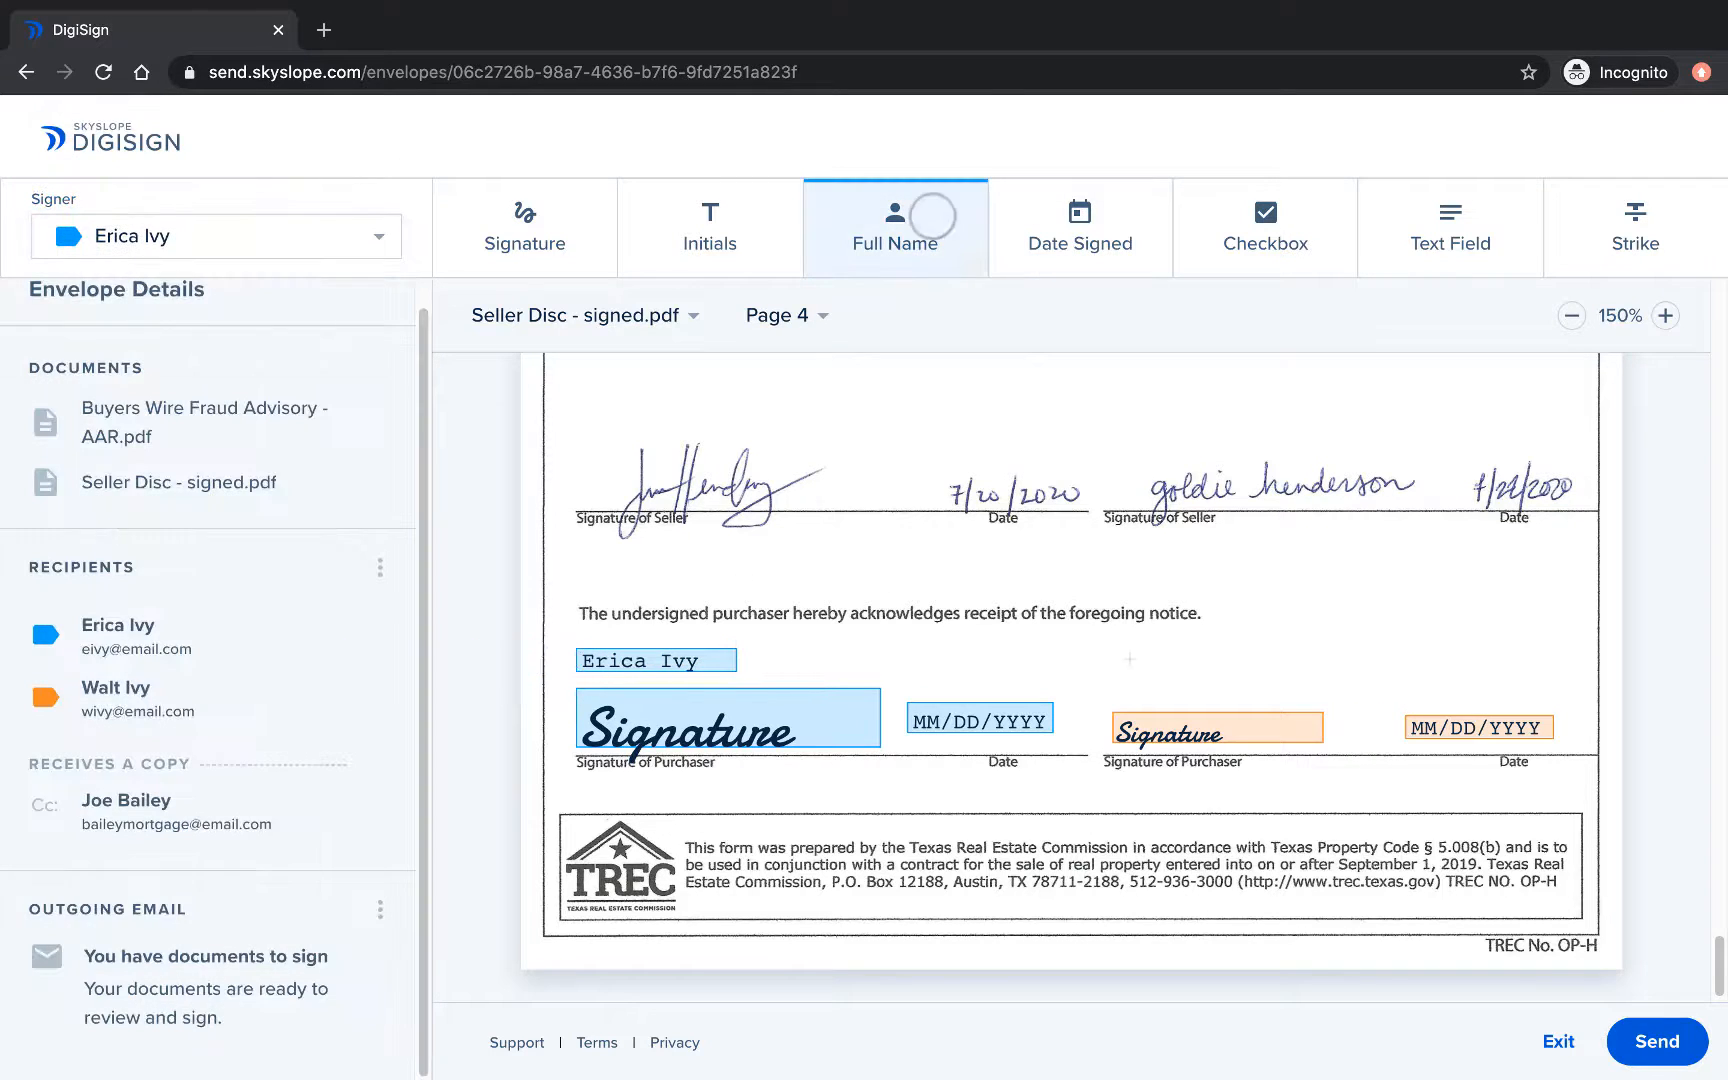
click(1117, 676)
click(358, 250)
click(298, 280)
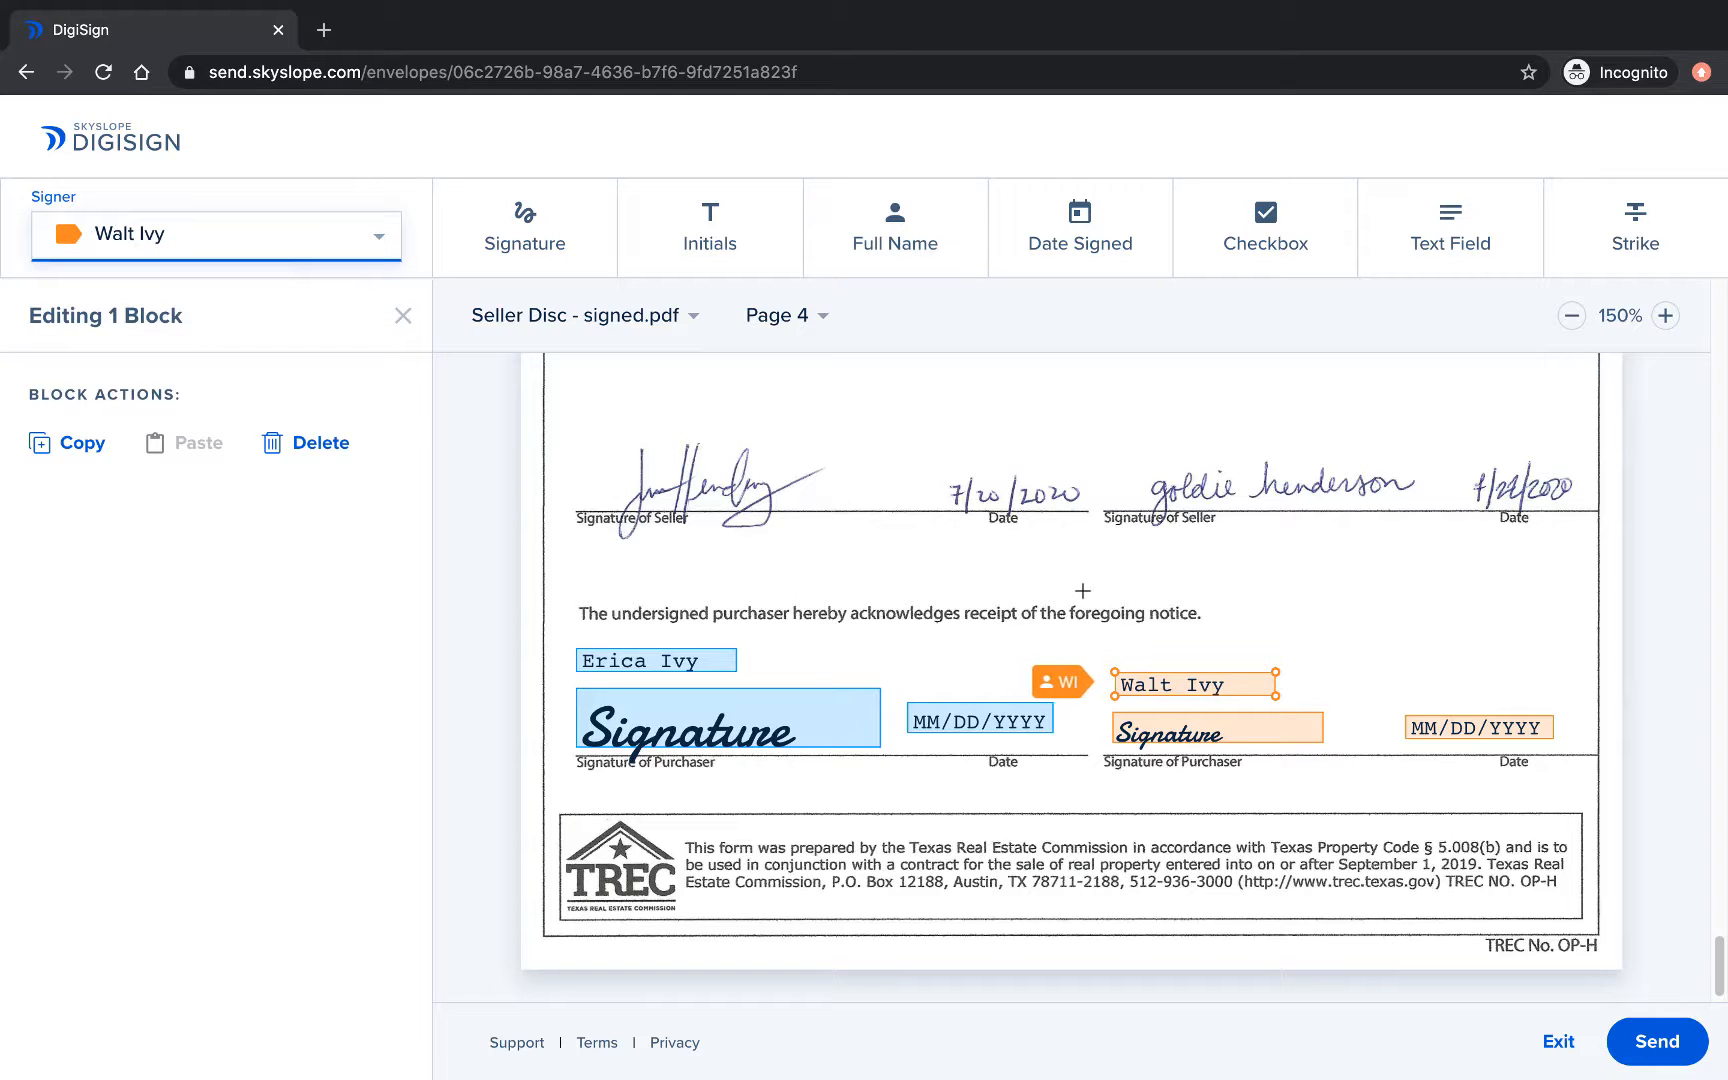
Strike through the purchaser acknowledgement sentence.
click(1624, 228)
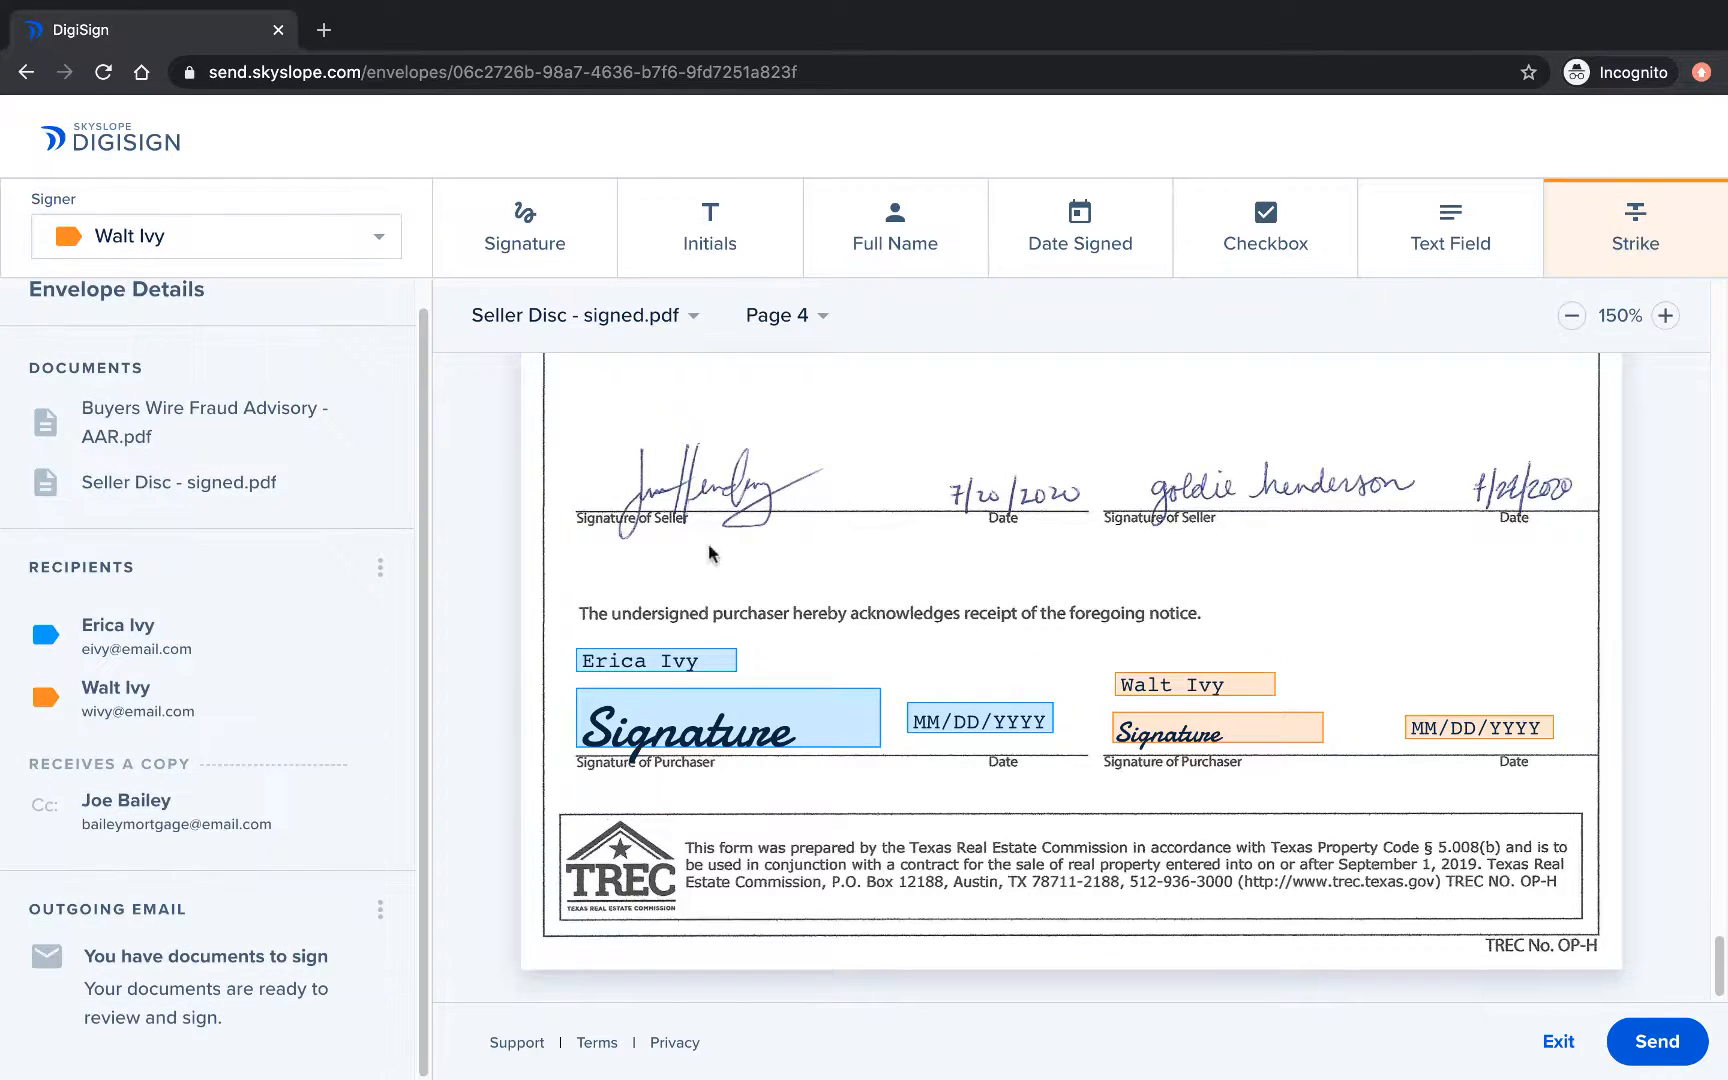
drag(582, 612, 1068, 615)
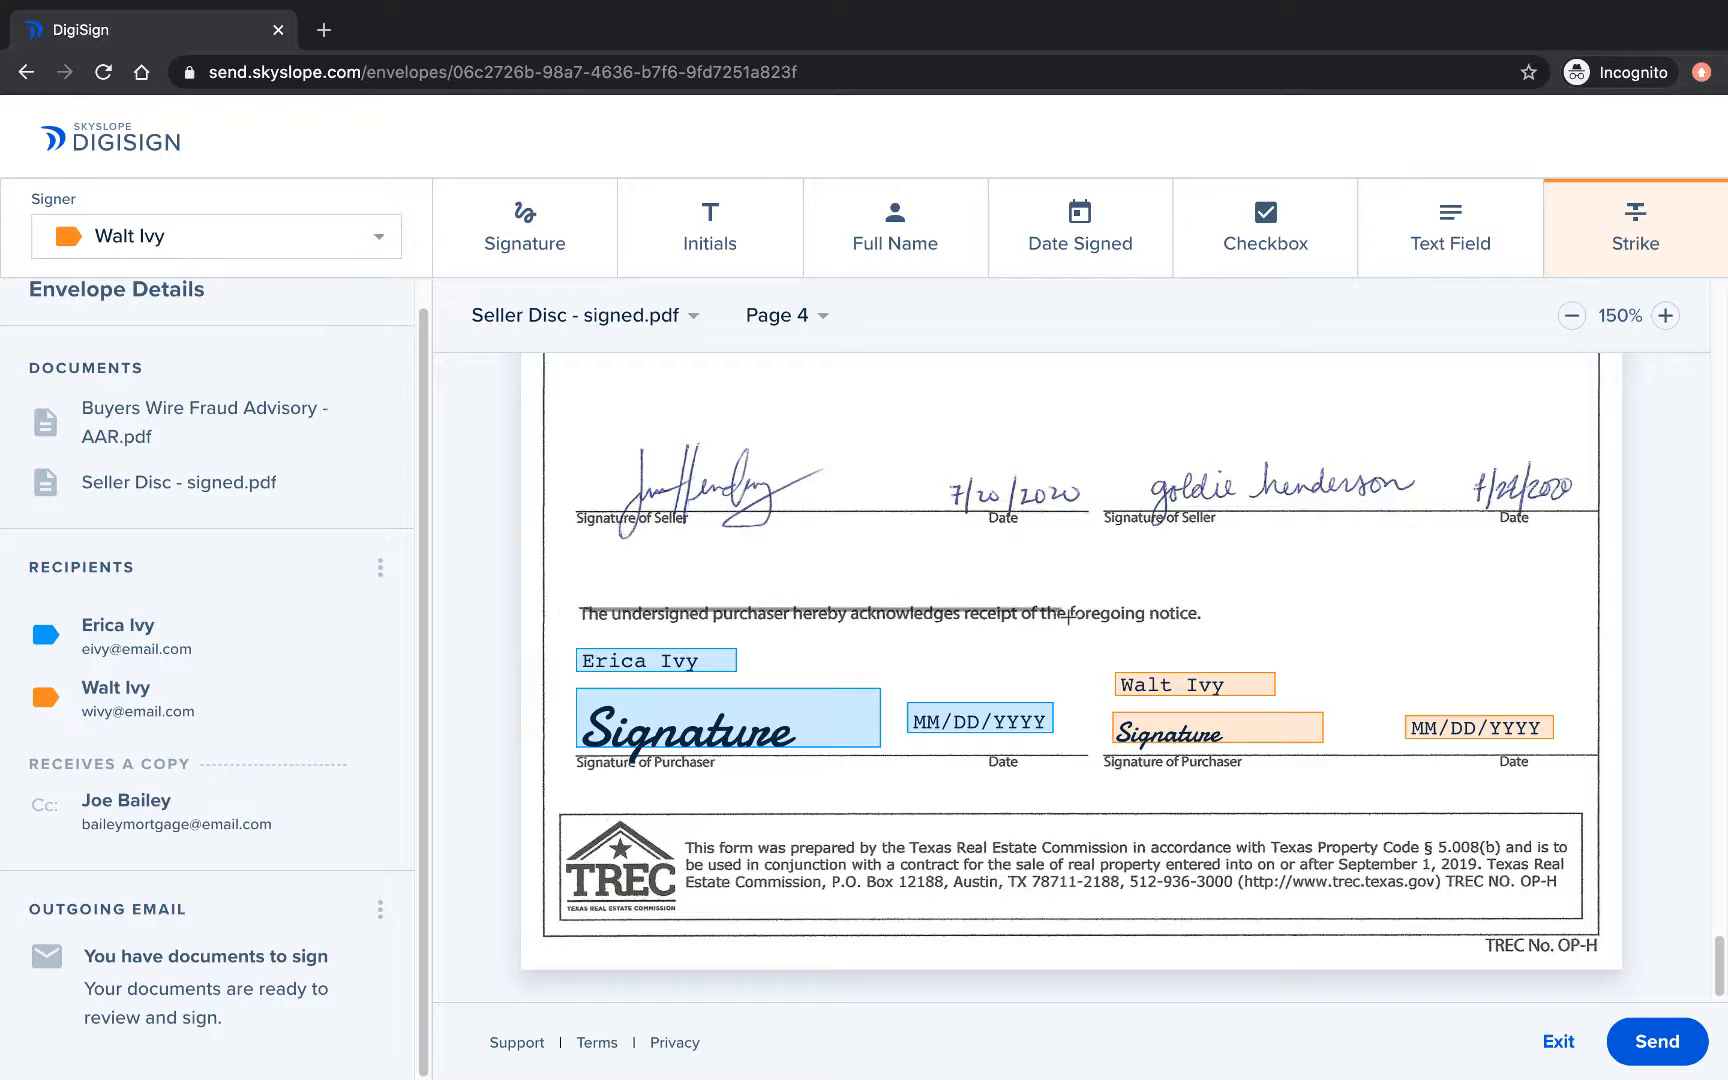
drag(1184, 614, 1196, 610)
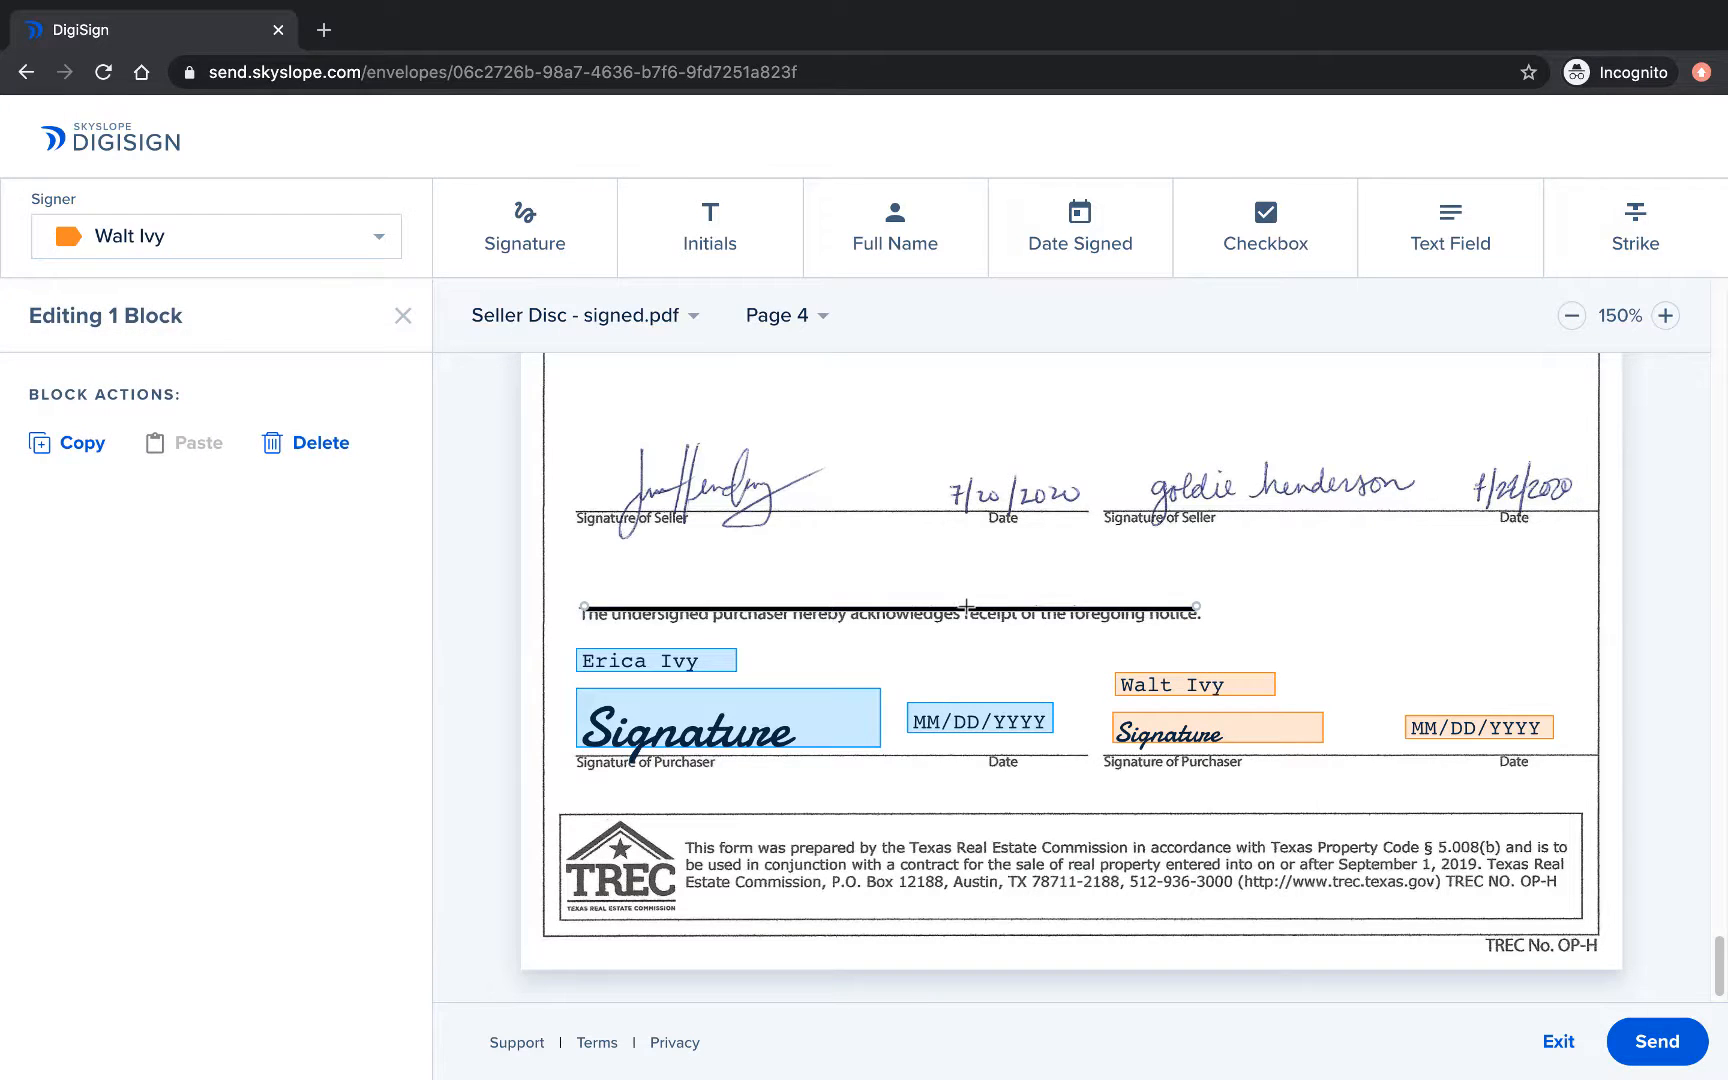
drag(967, 607, 969, 612)
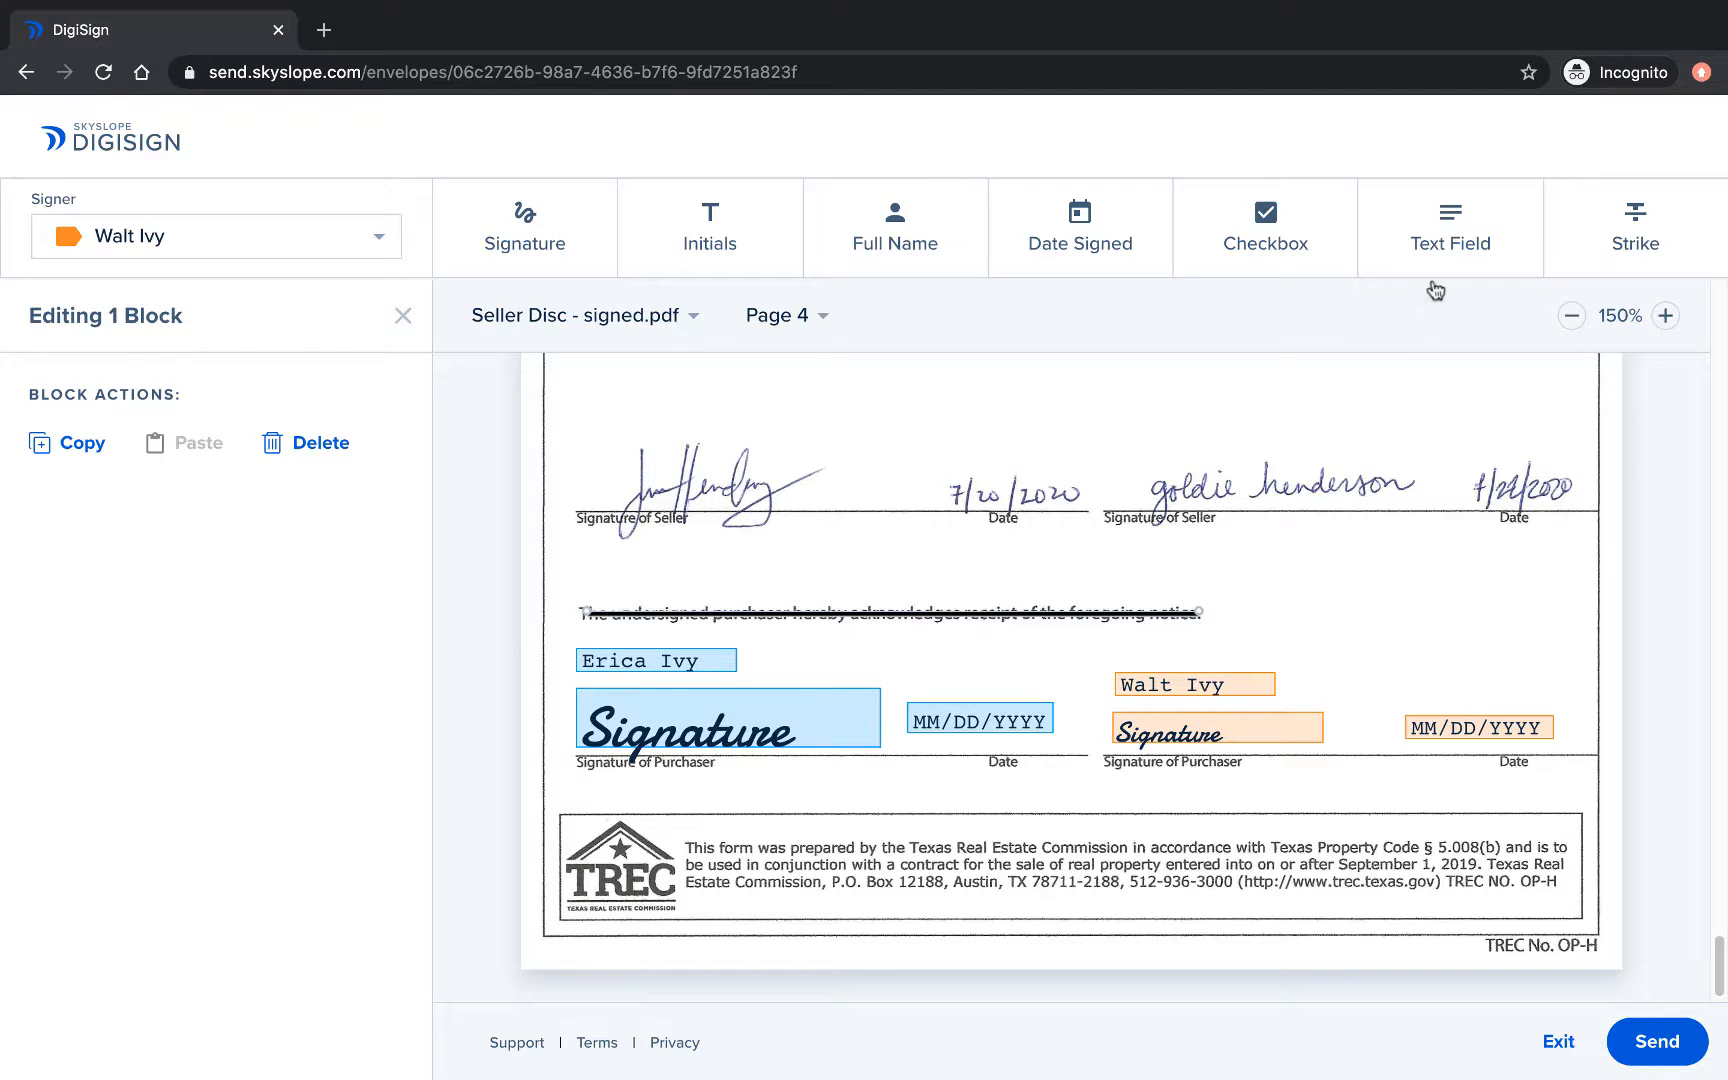
Add a text field right of the struck sentence reading 'Text goes here and here and here.', narrowed to wrap.
click(1440, 250)
drag(1217, 606, 1522, 646)
click(170, 533)
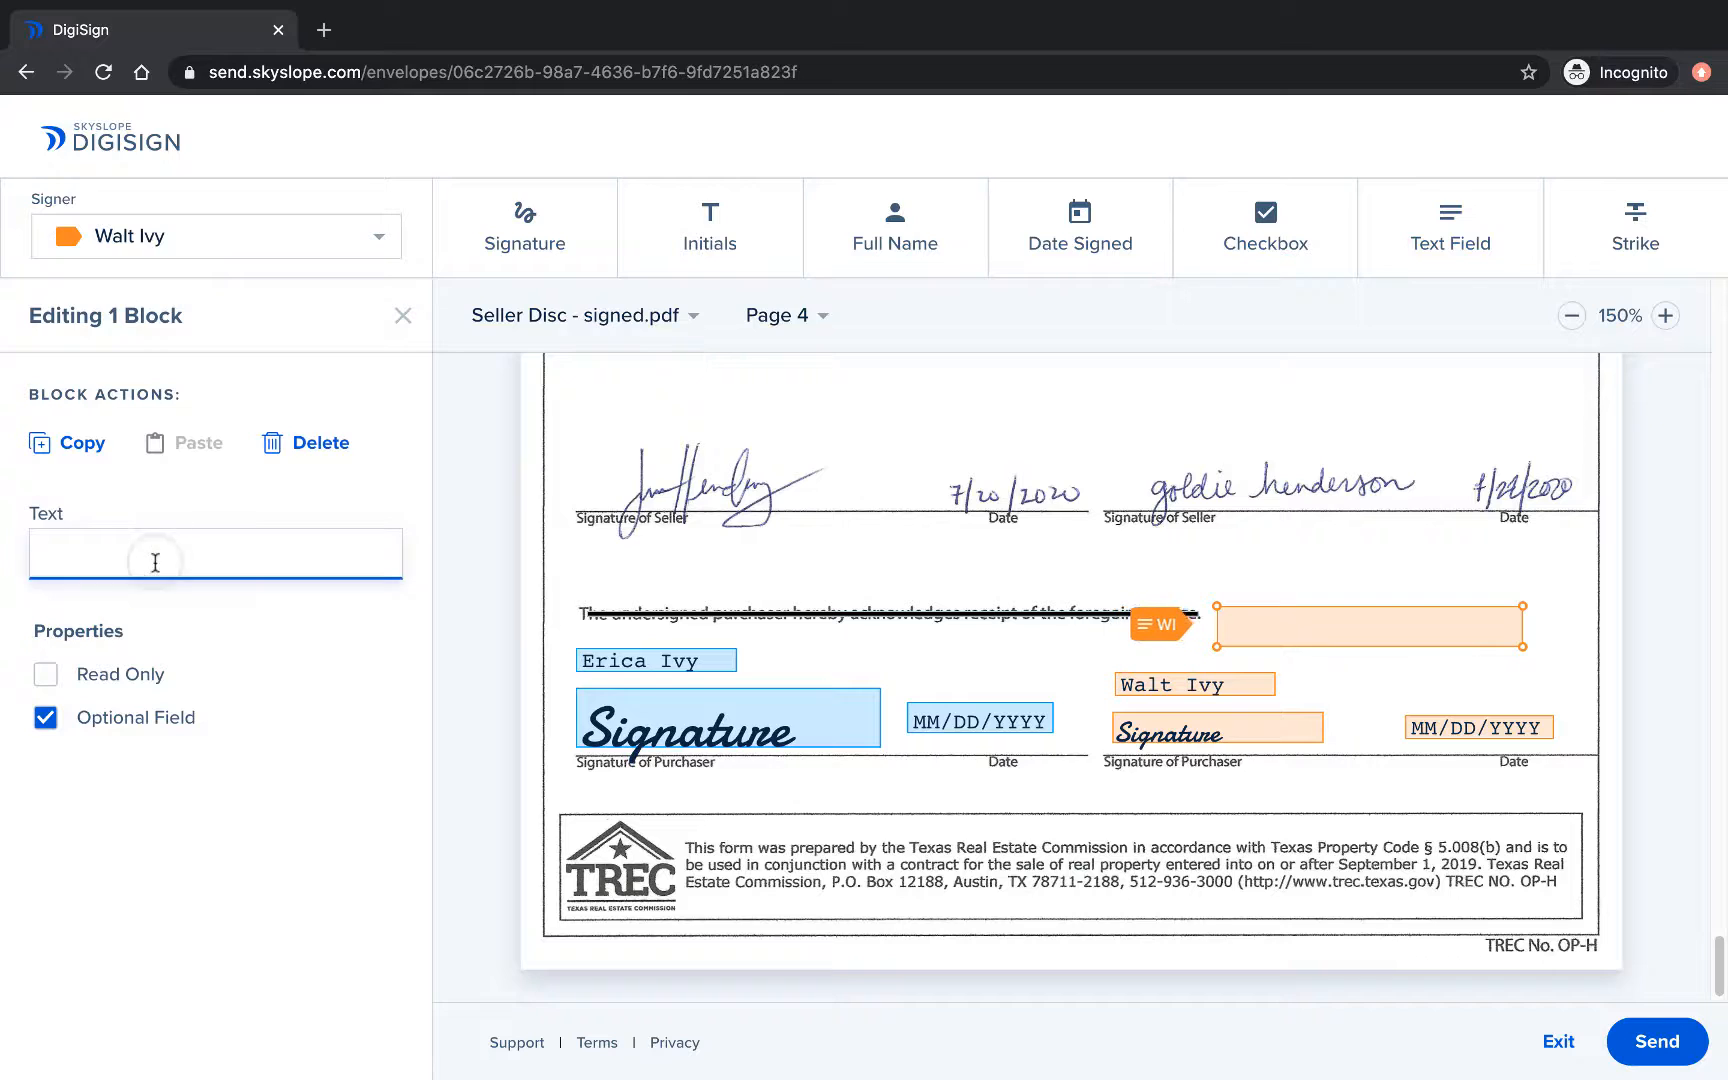
text(Text goes here and here and here.)
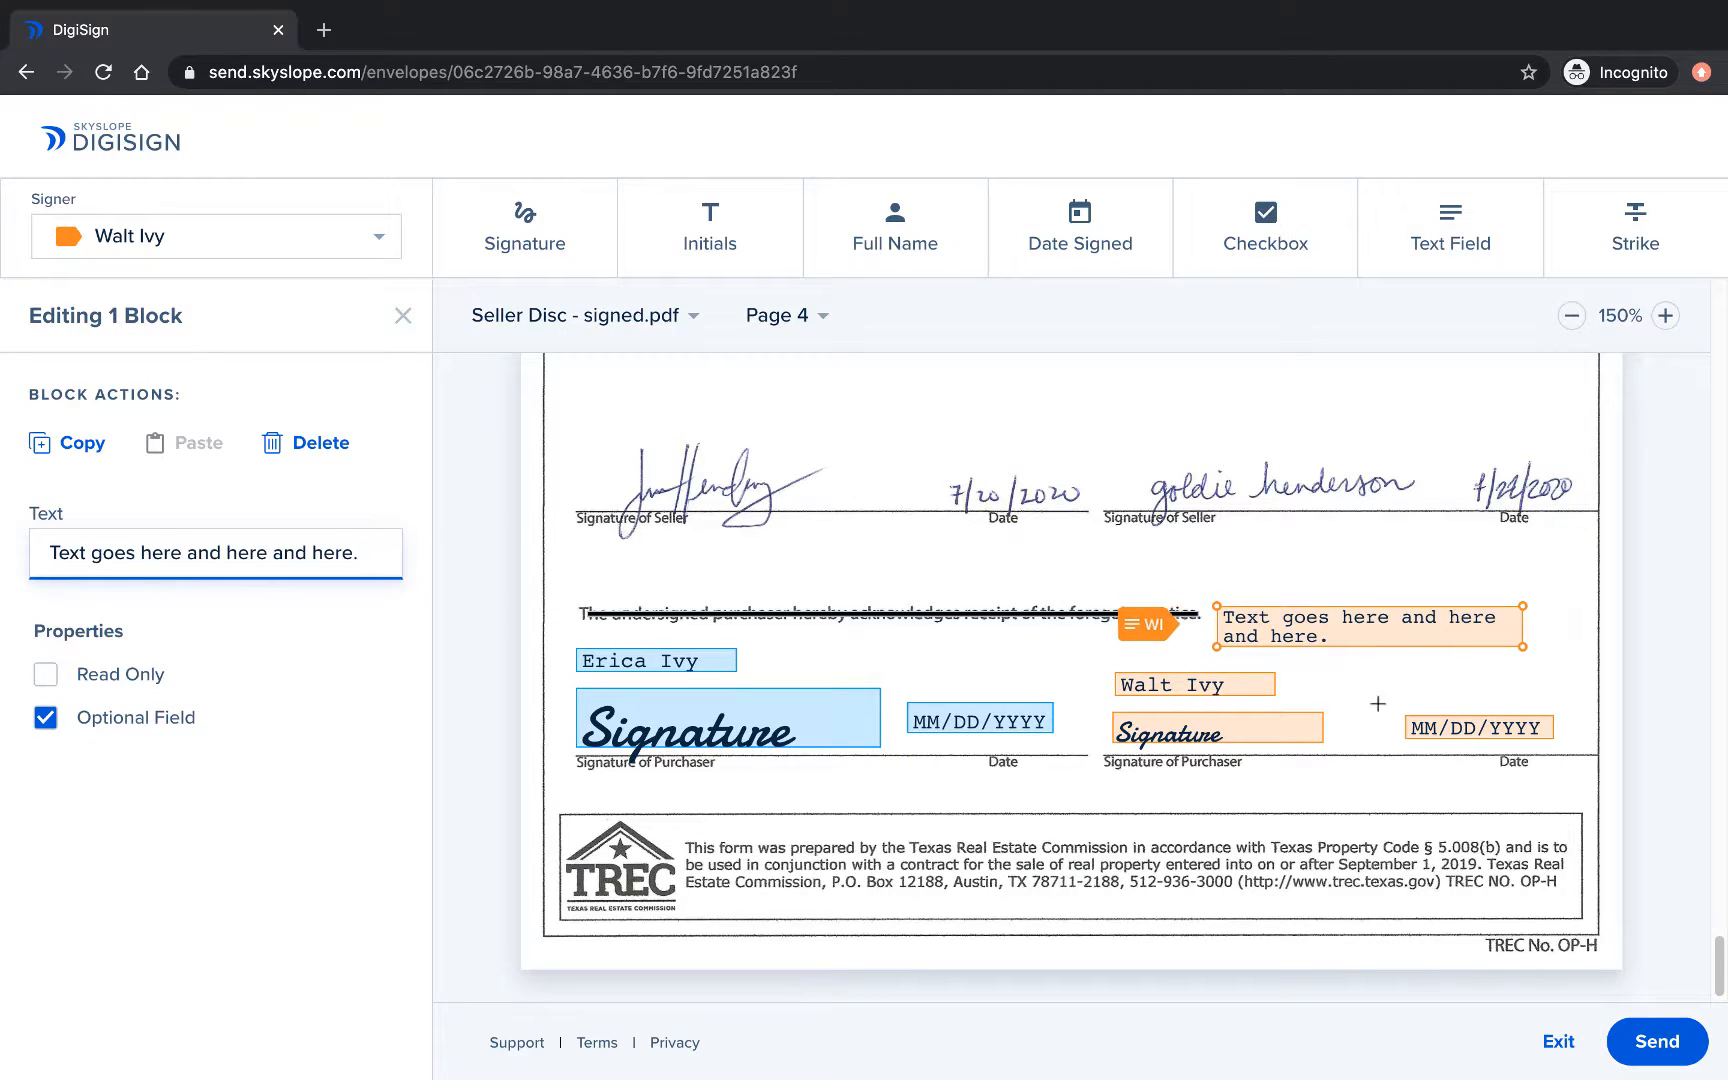
drag(1522, 646, 1422, 634)
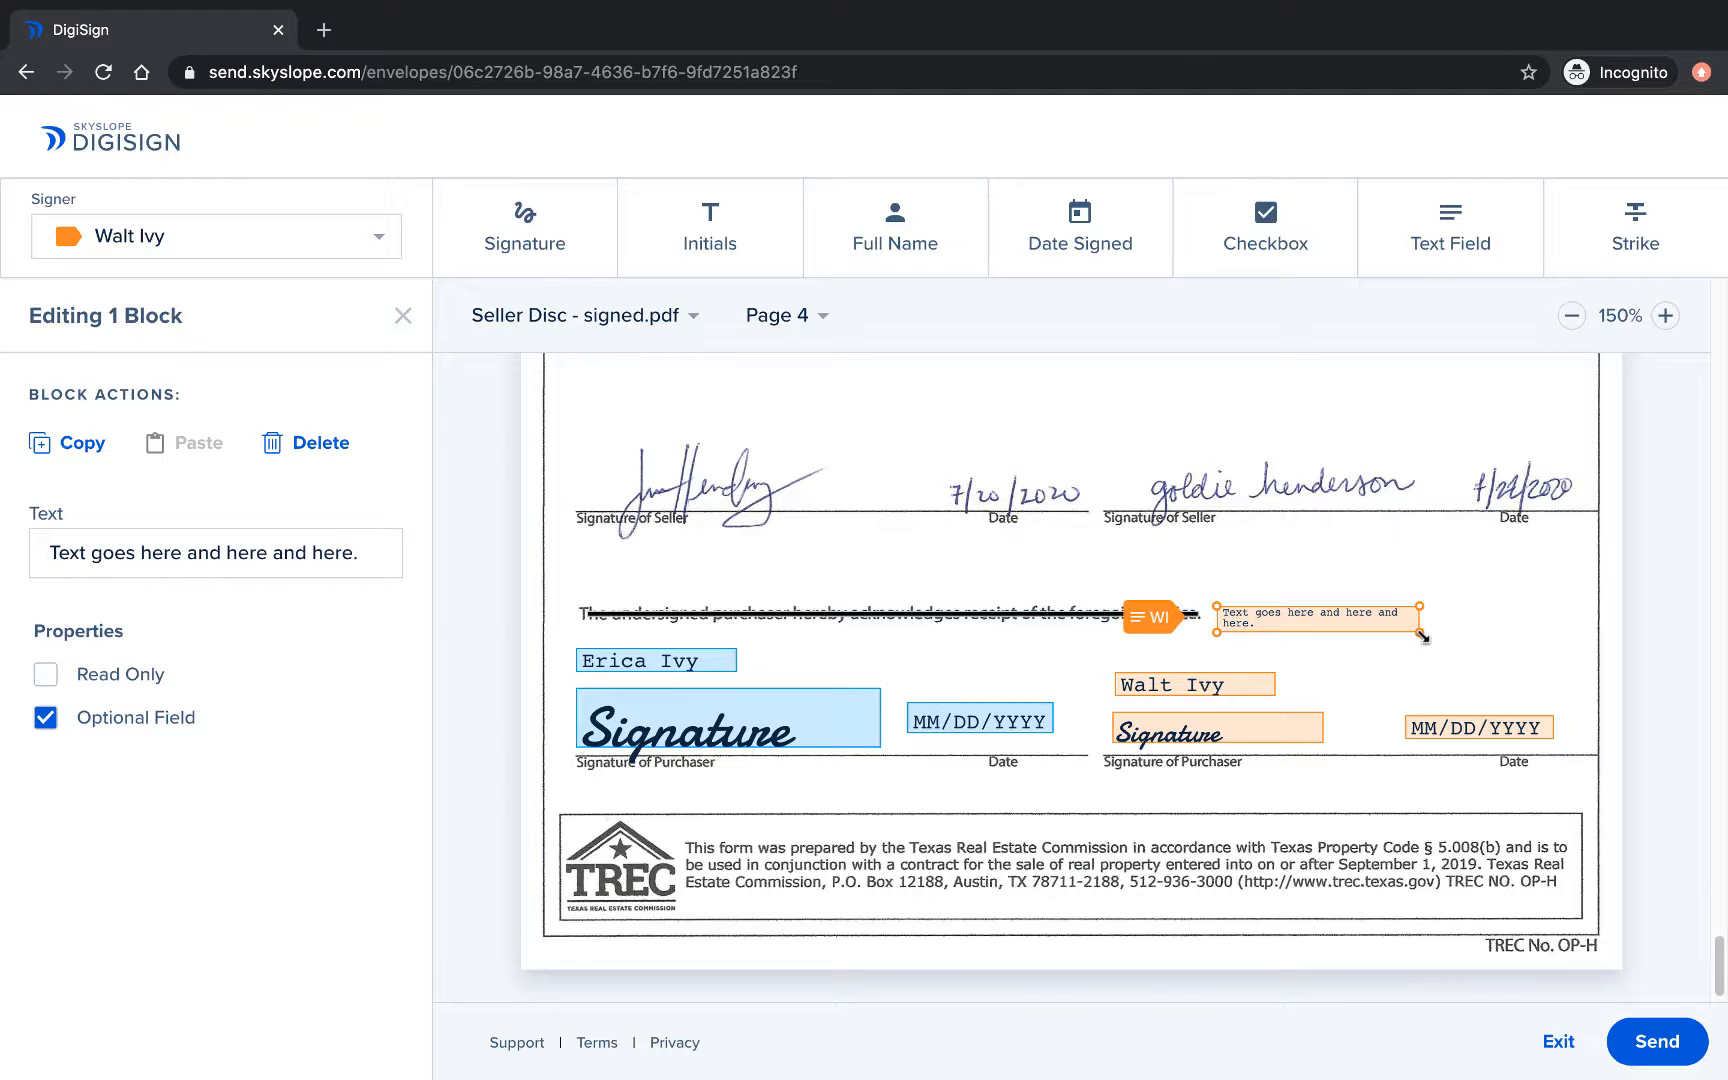
Add a checked-by-default checkbox beside the text field, then scroll back up to the Wire Fraud Advisory.
click(1262, 215)
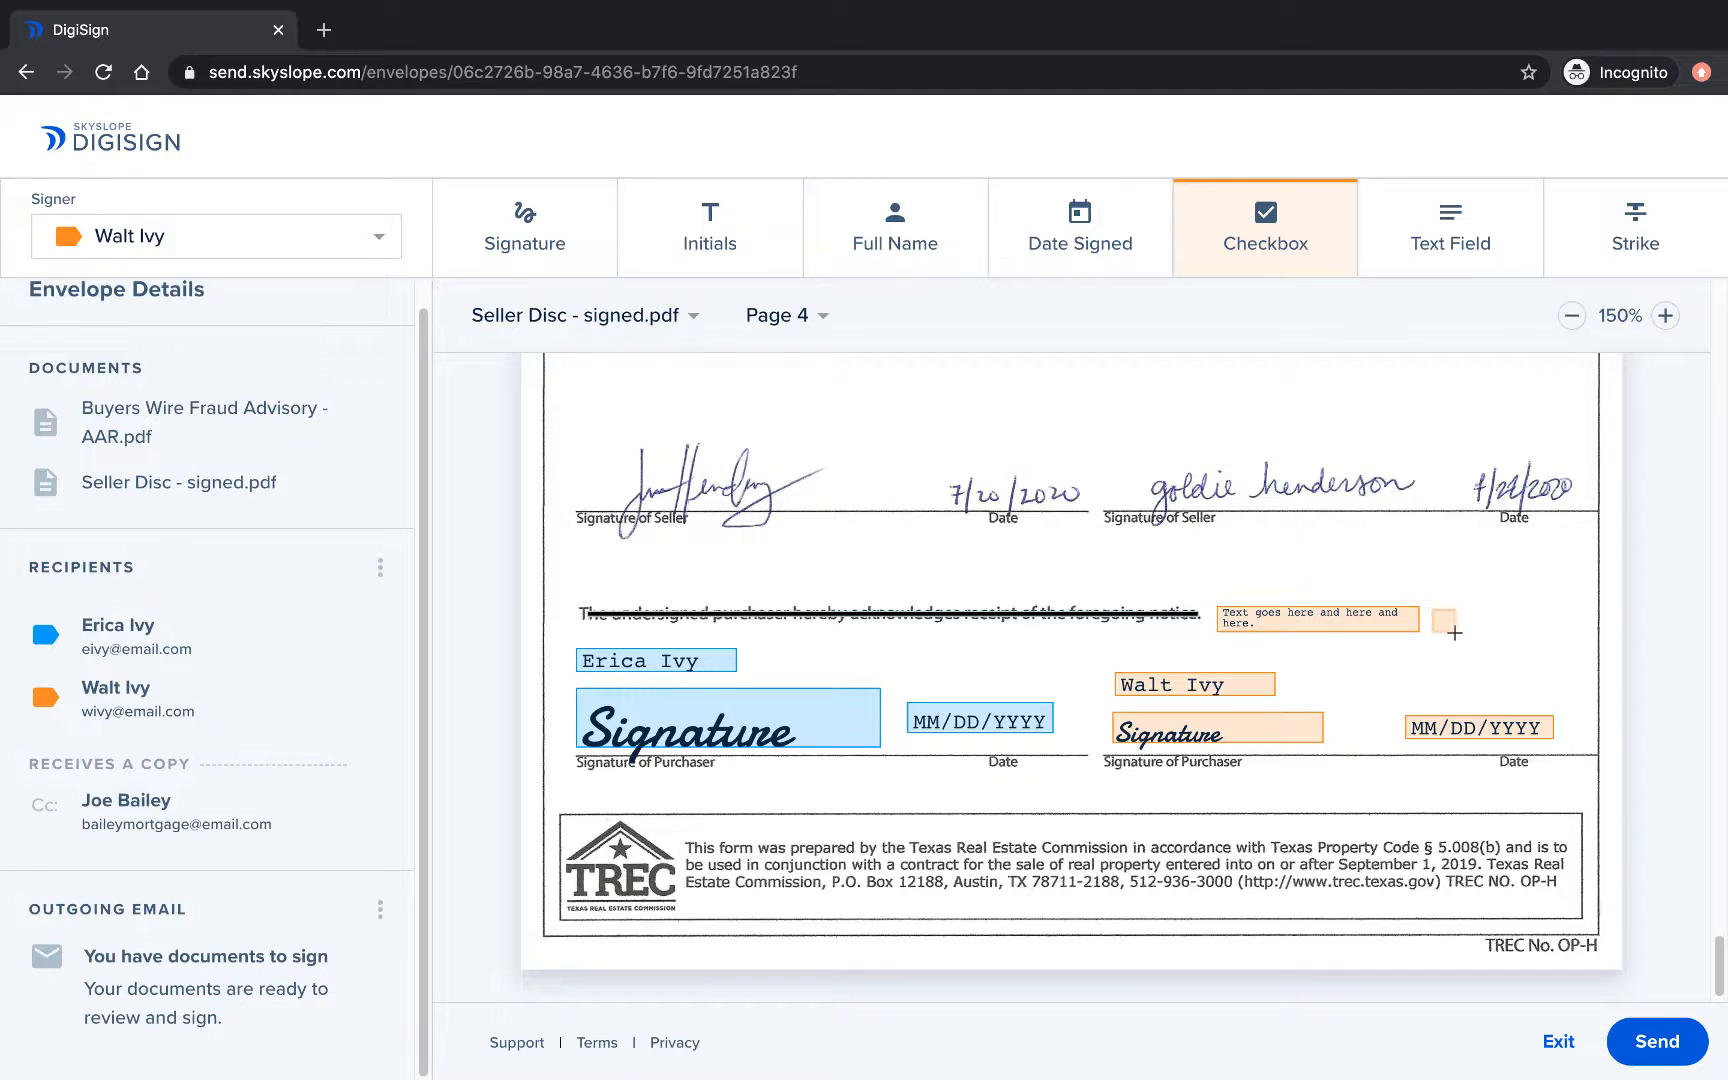
click(1442, 618)
click(1444, 619)
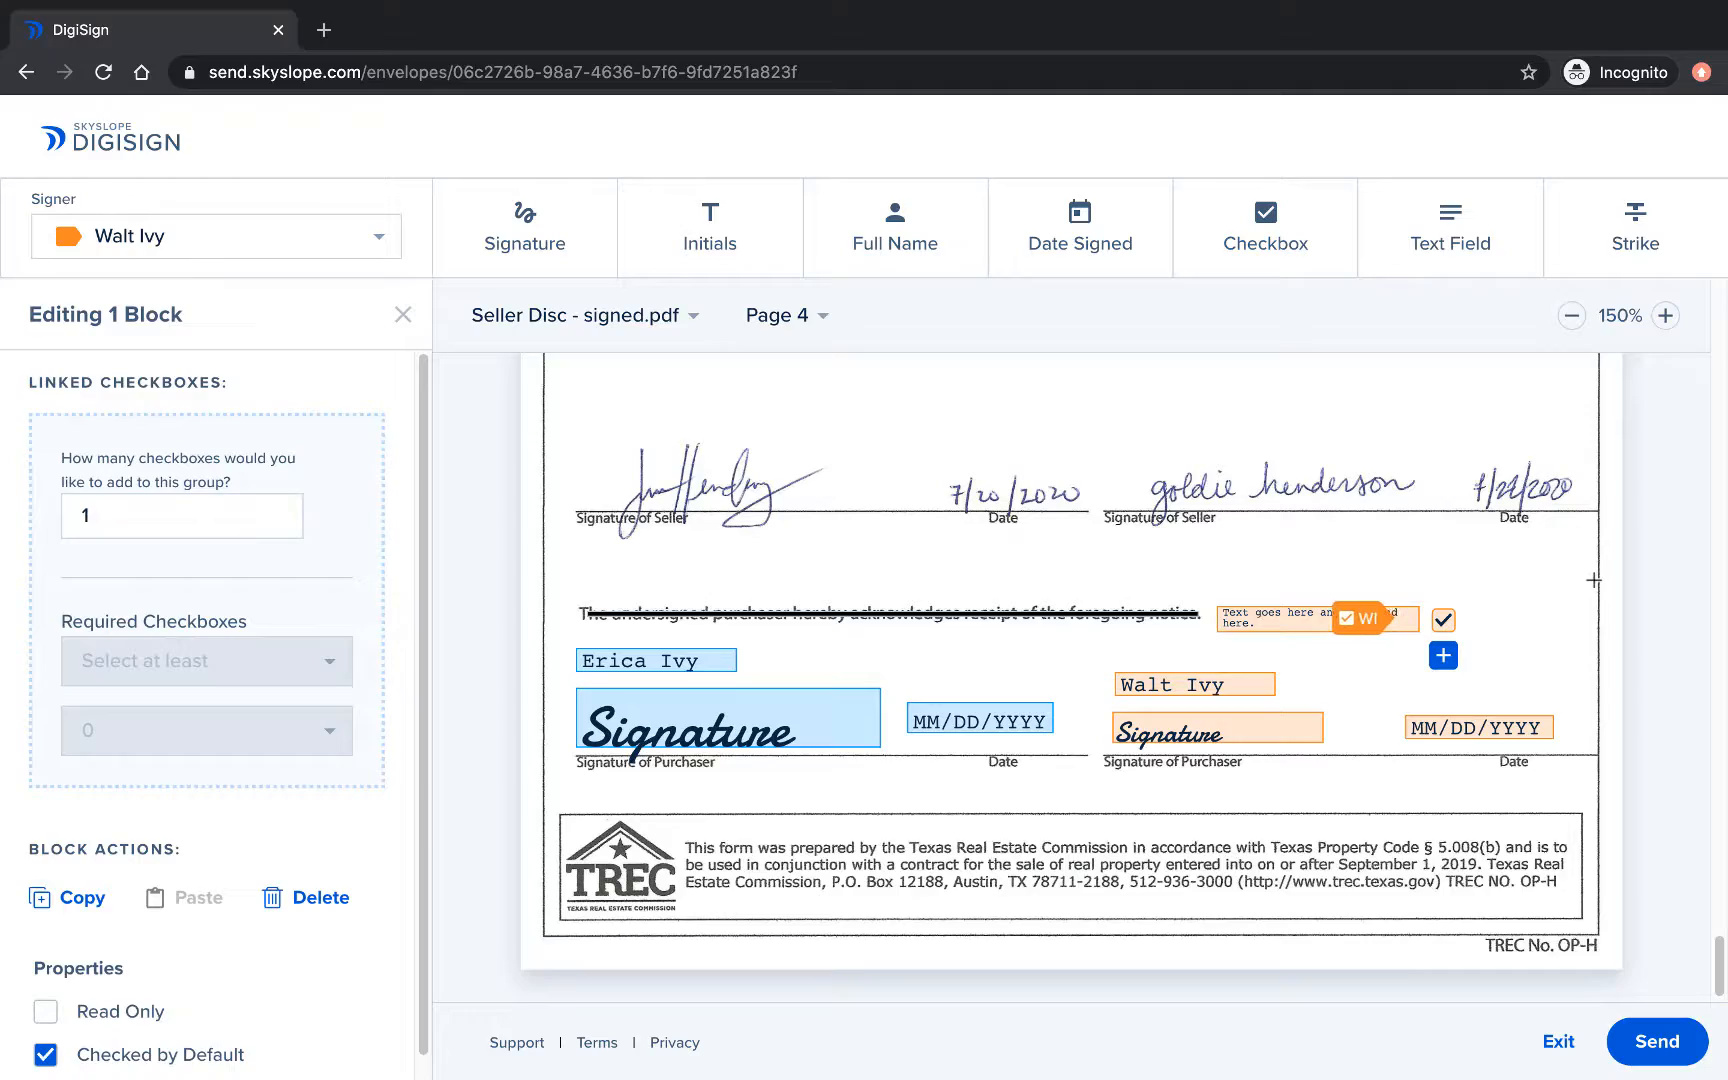
scroll(1590, 581, up, 1)
scroll(1593, 581, up, 15)
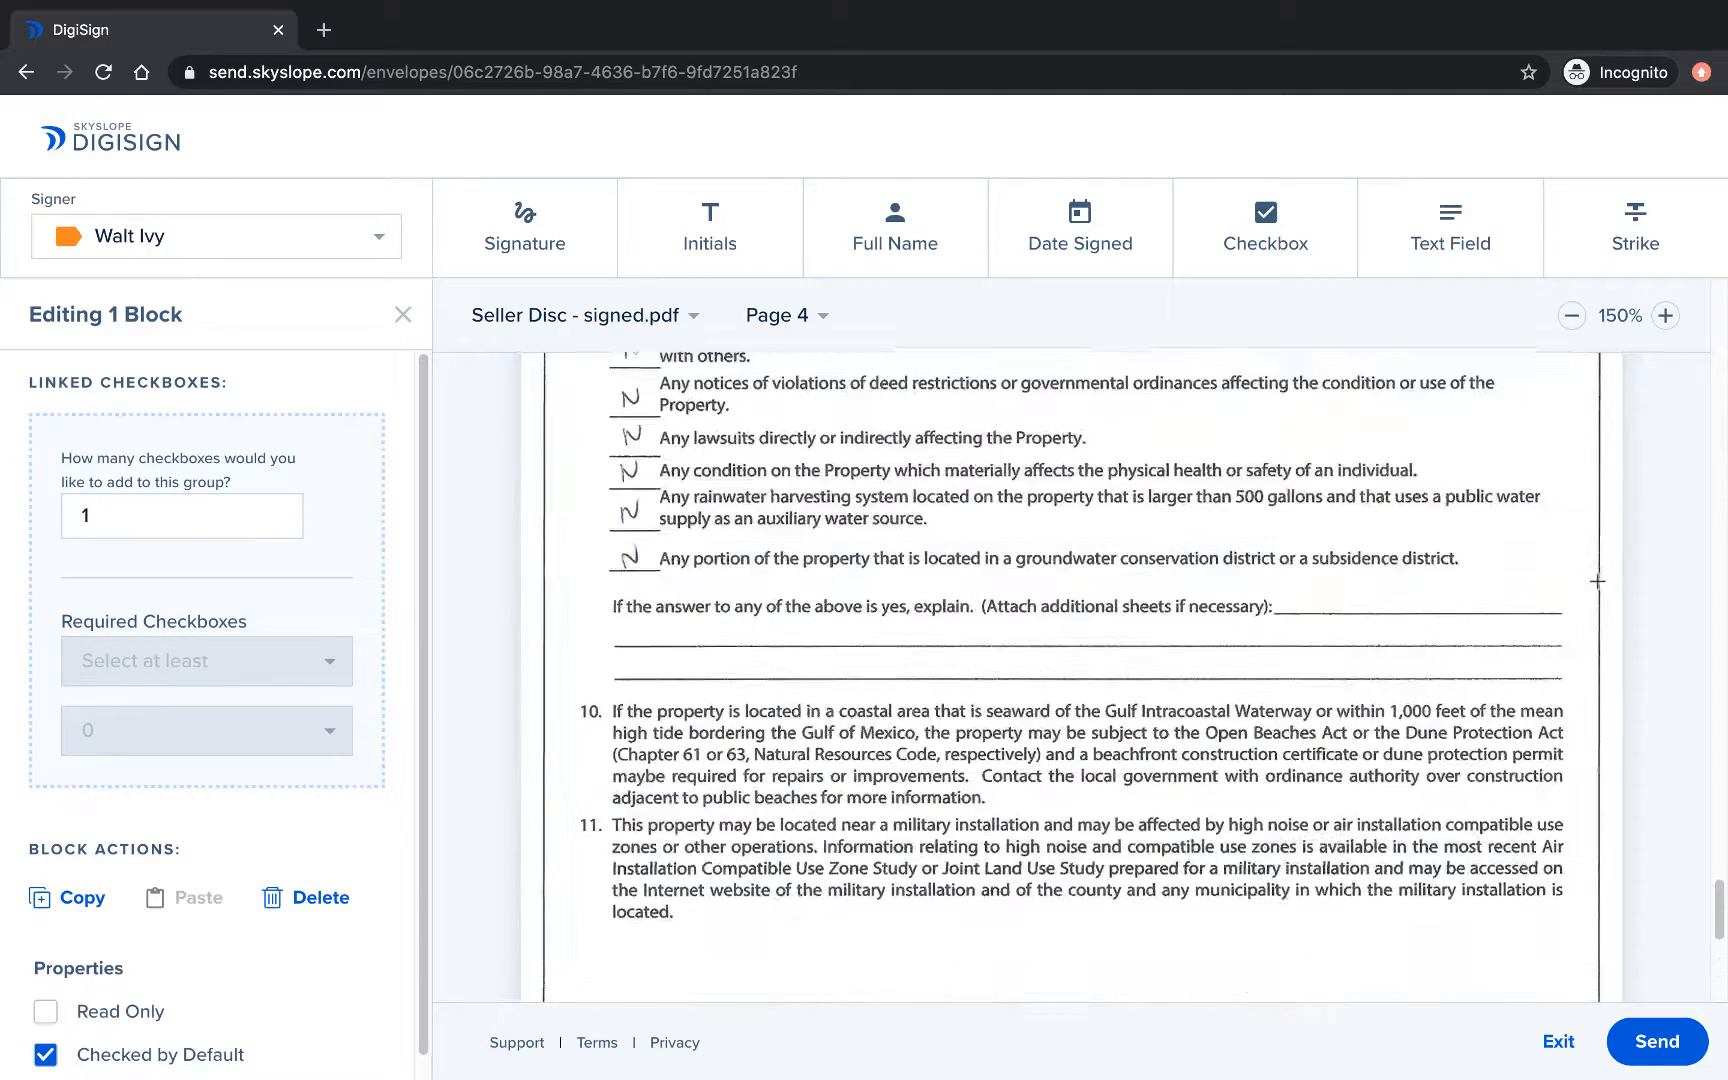
scroll(1599, 582, up, 20)
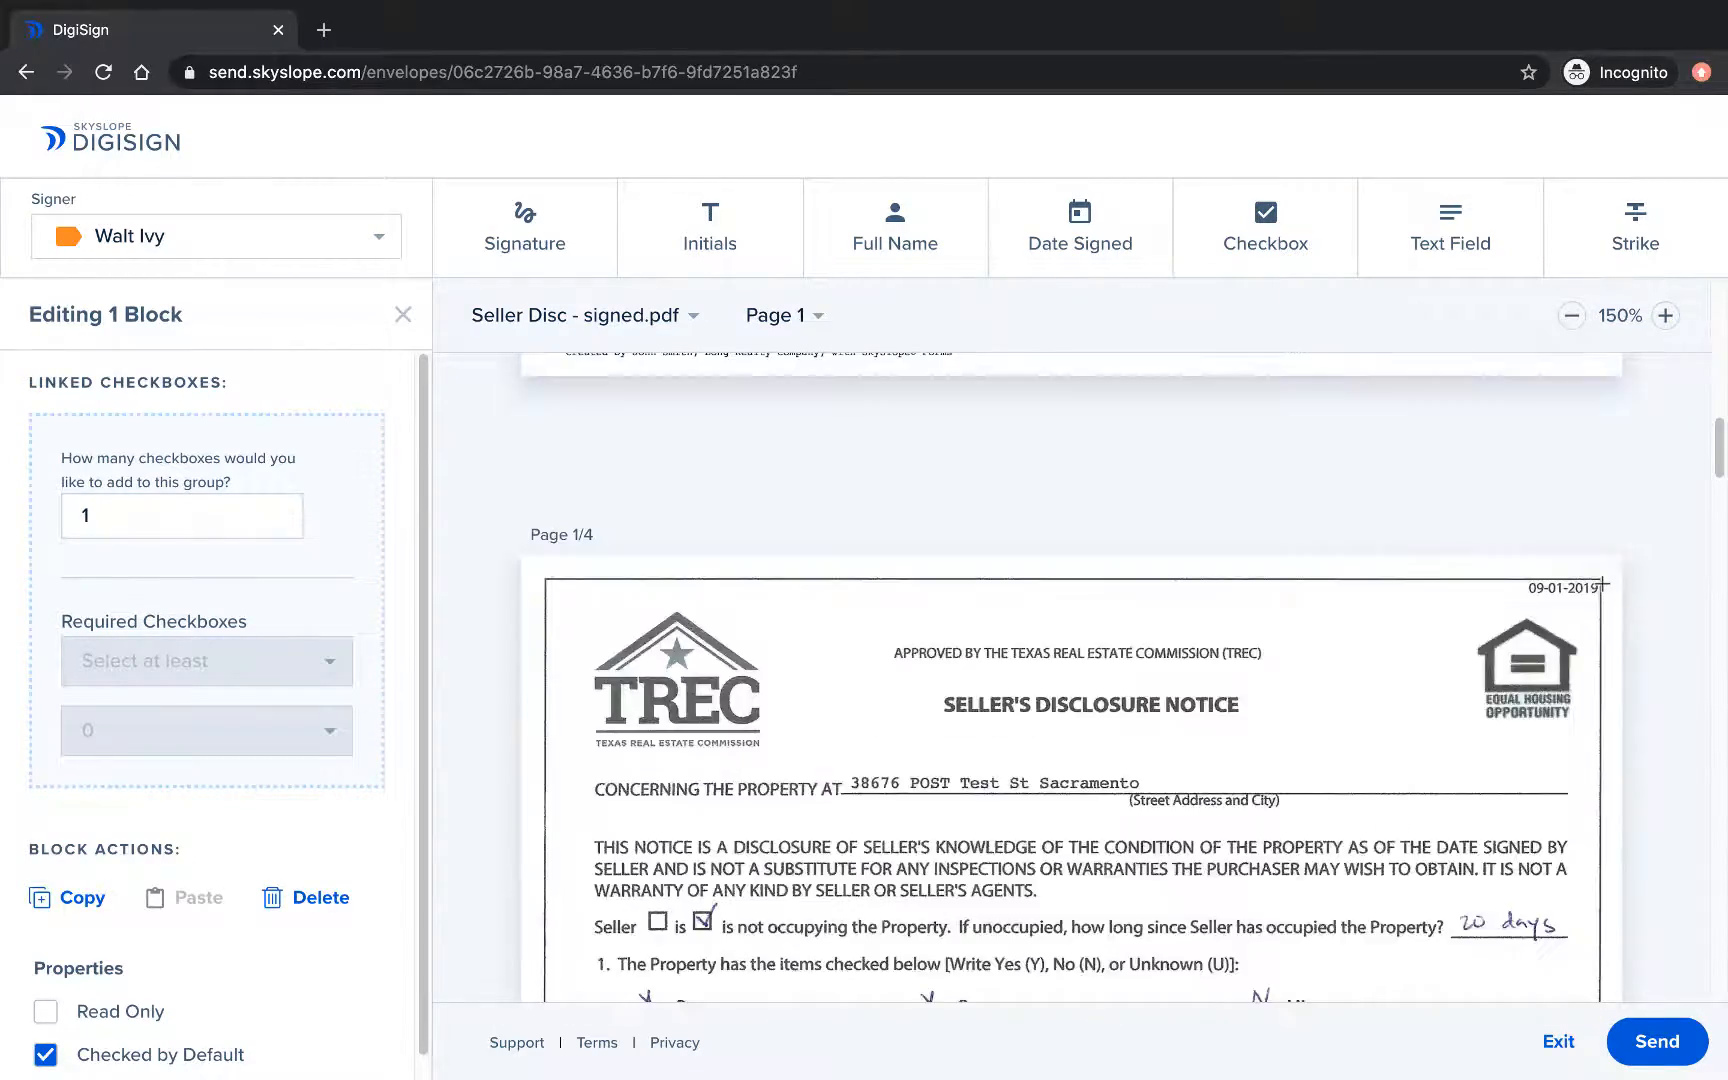
Send the envelope with a 'Disclosures for' property subject and message 'Review and let me know if you have any questions!'.
click(1655, 1040)
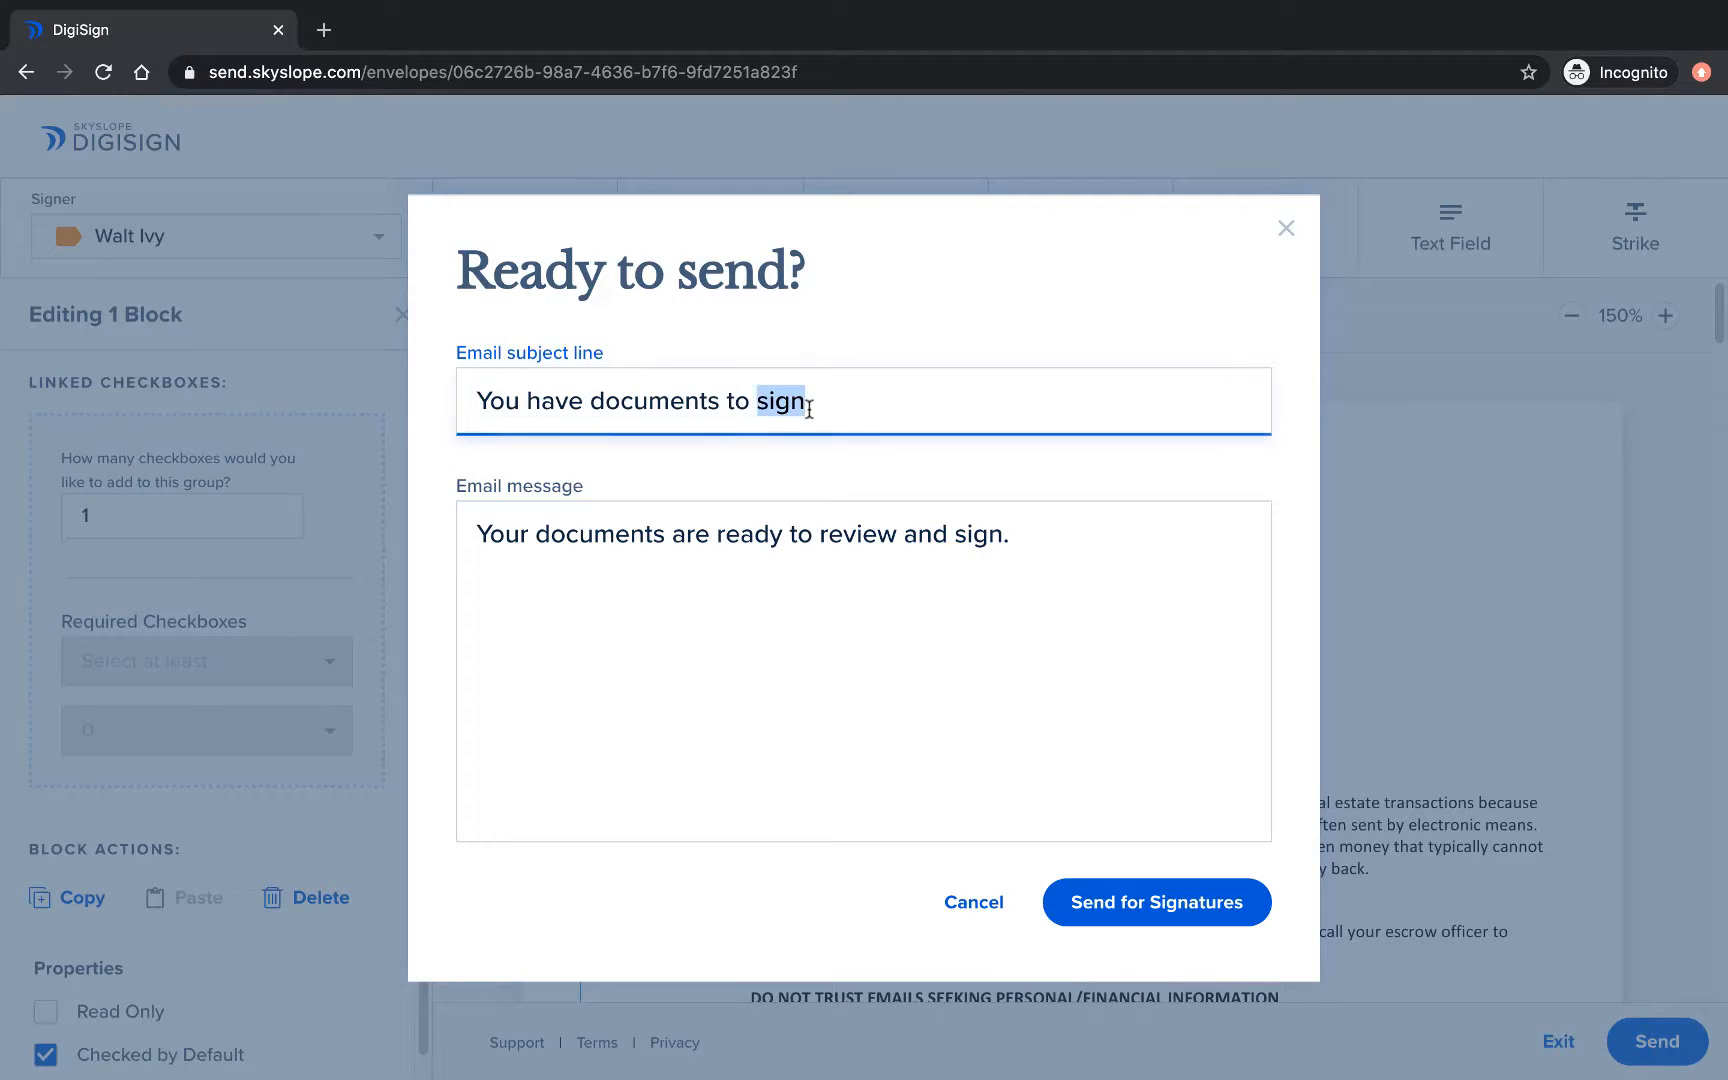
triple_click(791, 399)
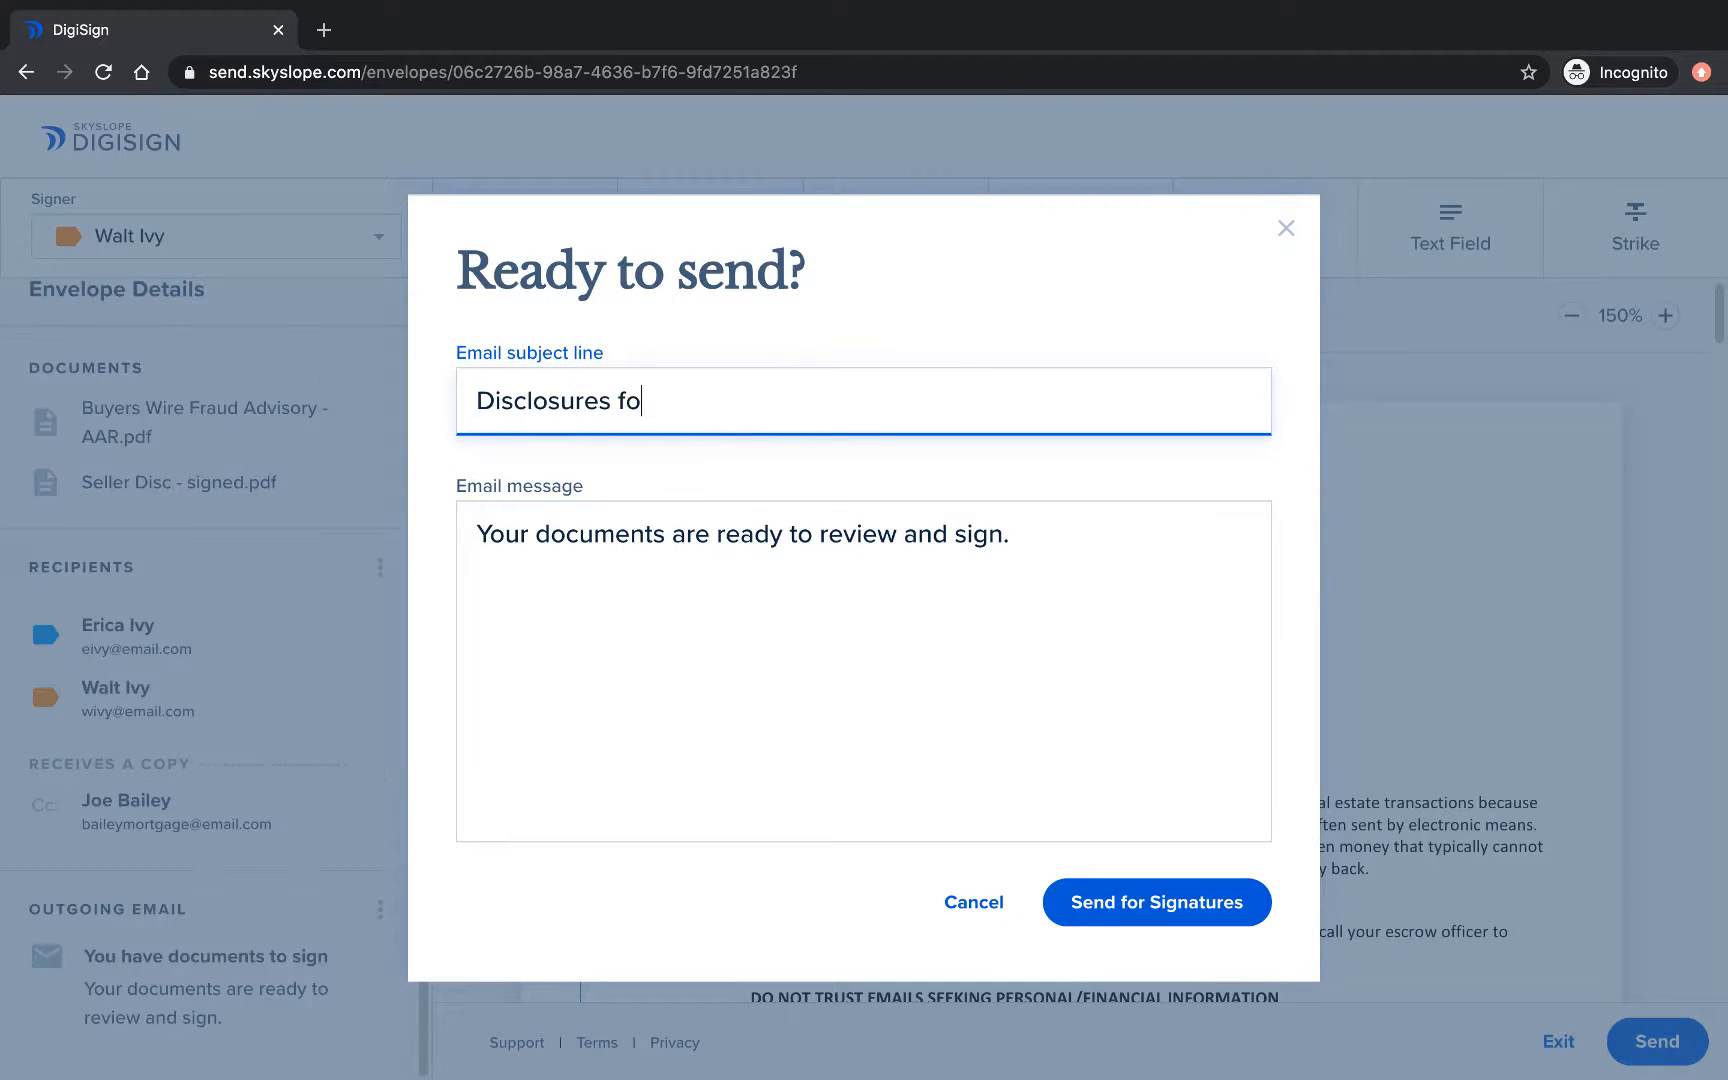
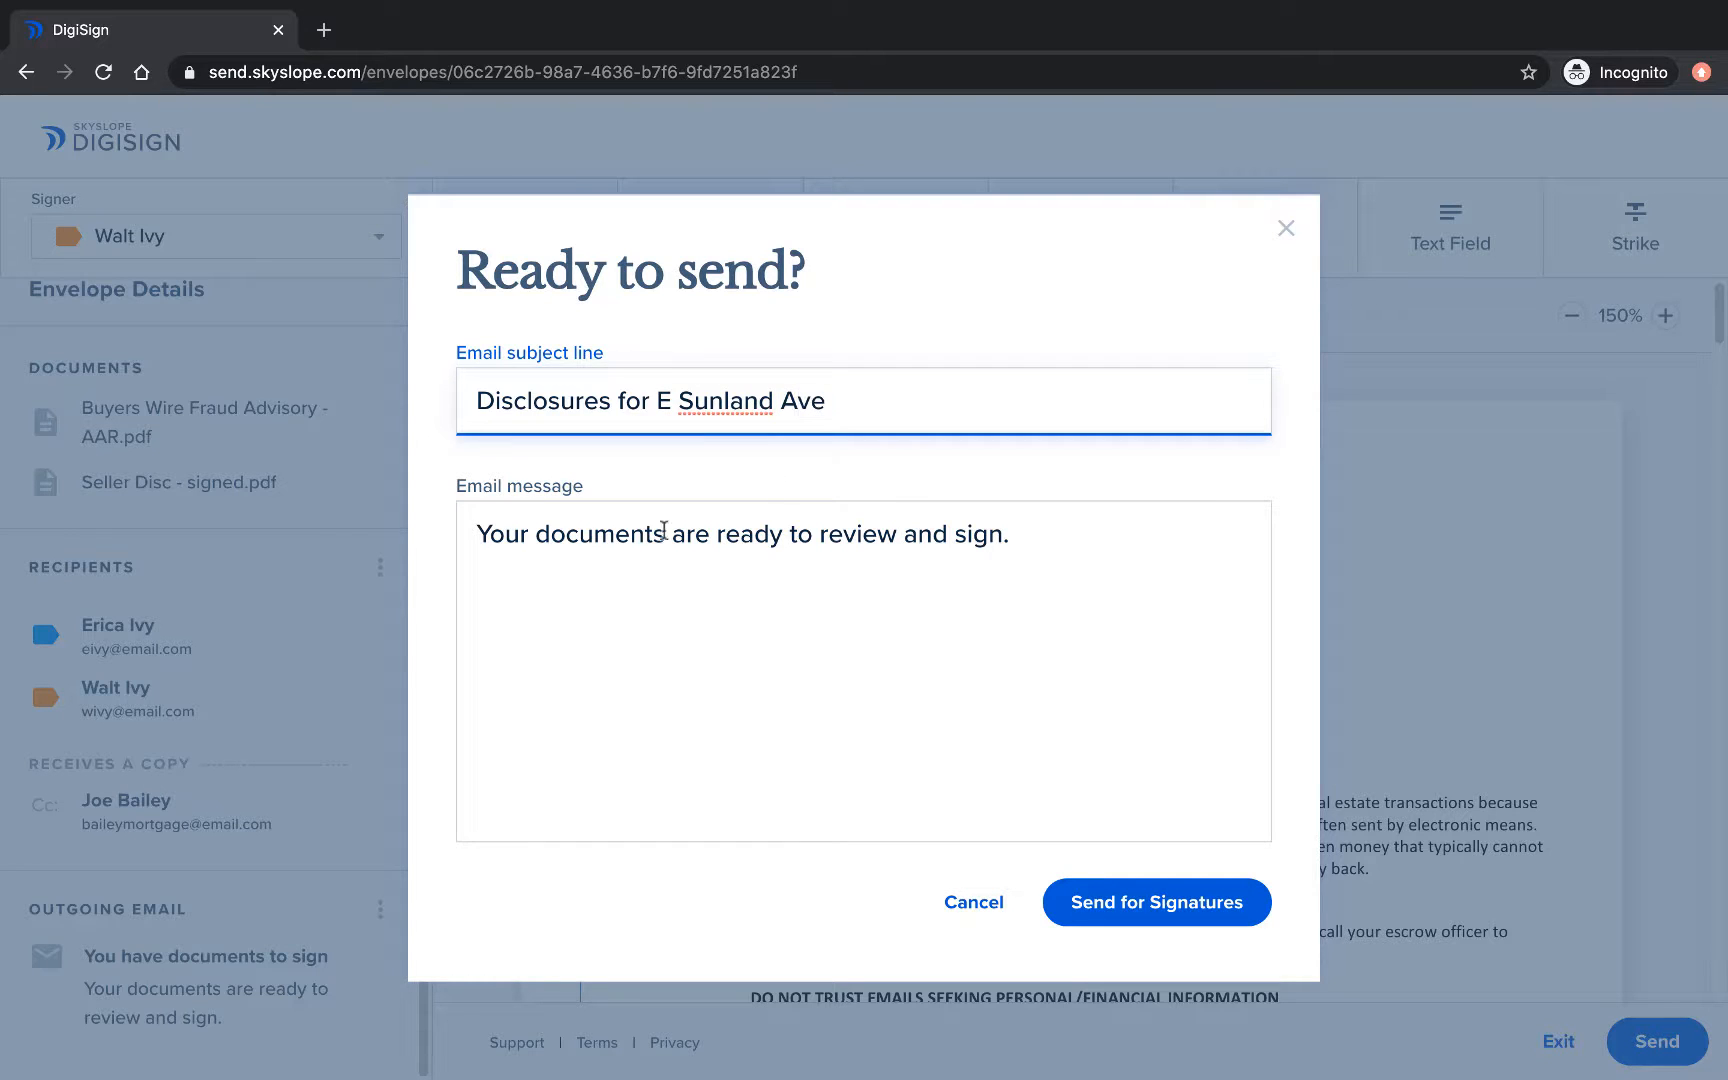
triple_click(664, 530)
text(Review and let me know )
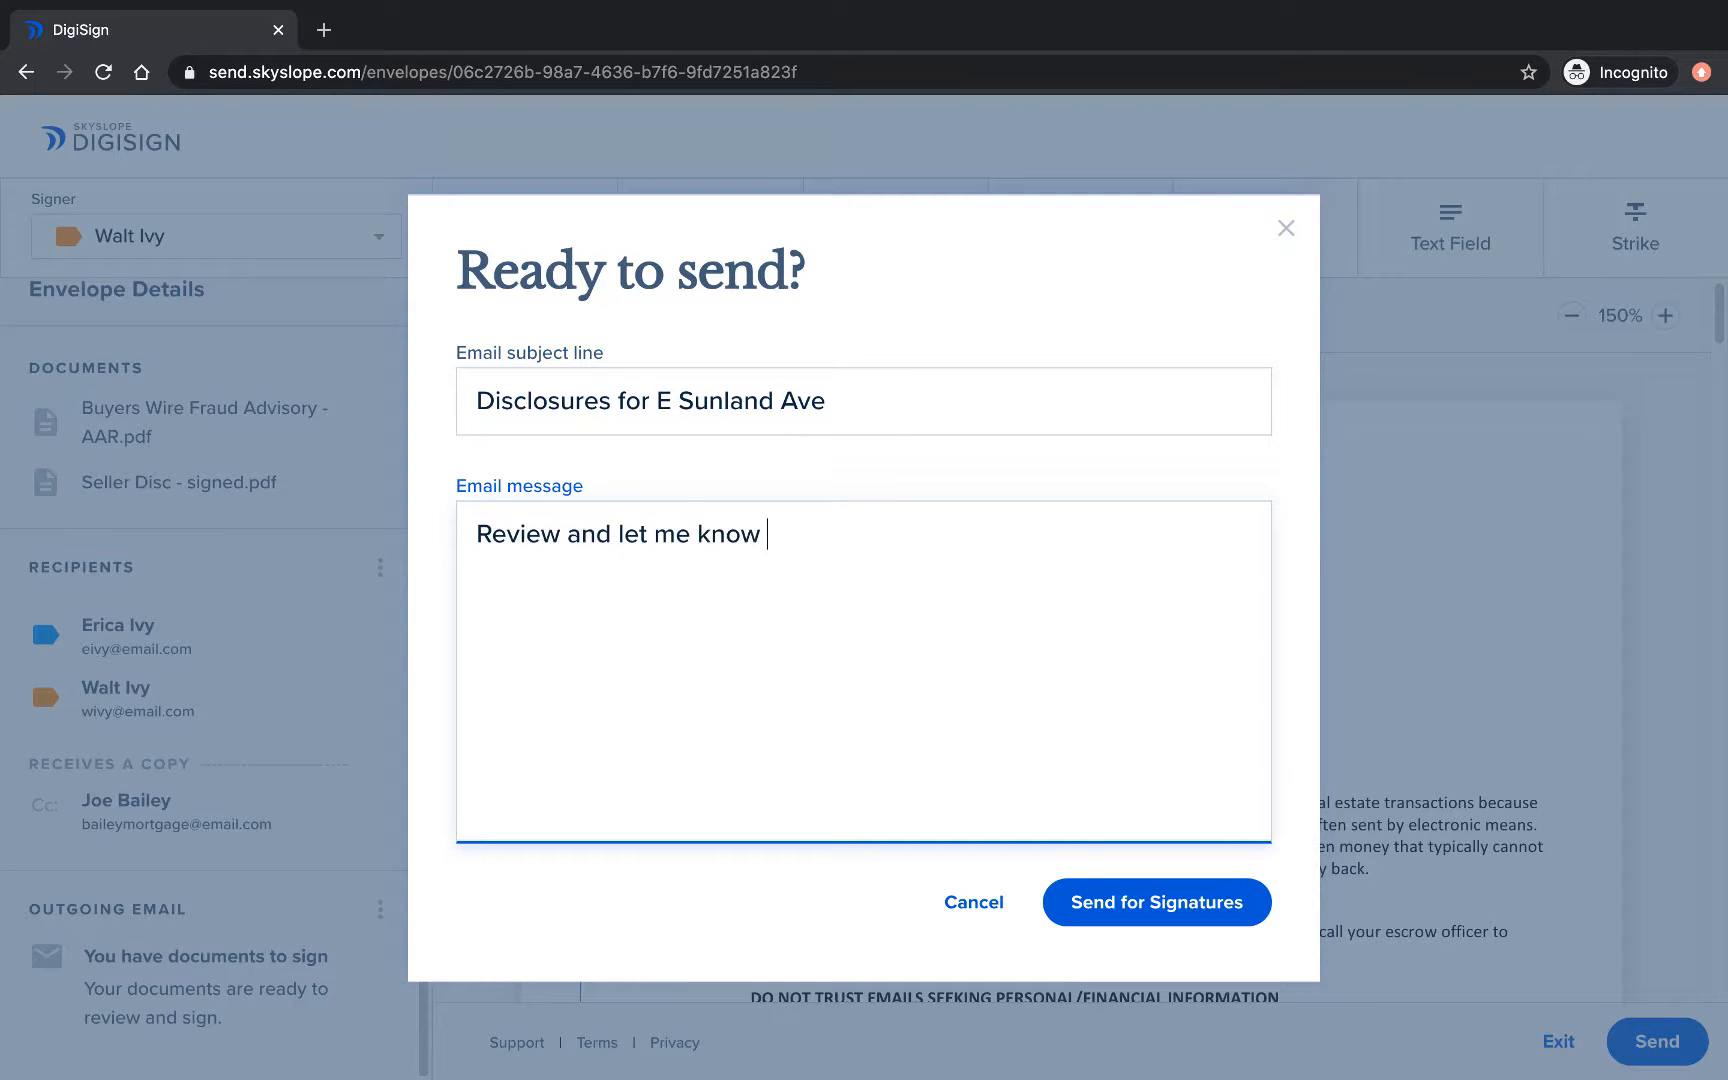
text(if you have any questions!)
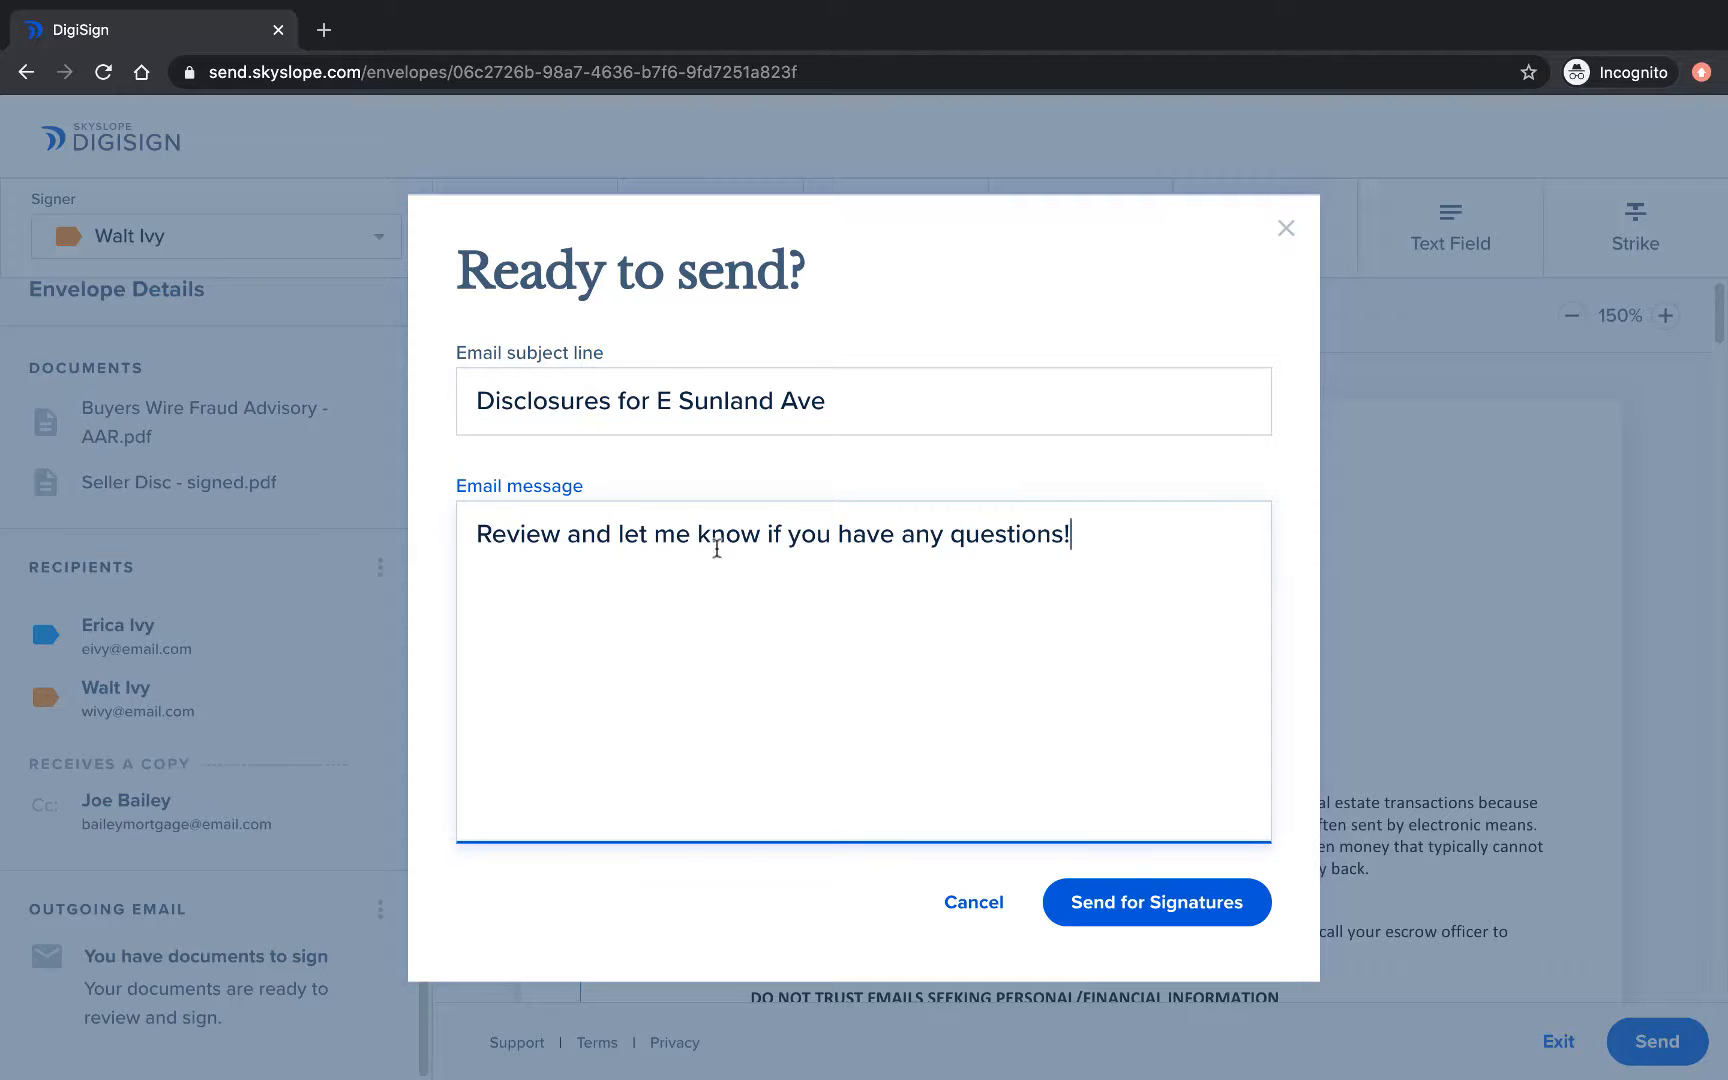
click(1152, 896)
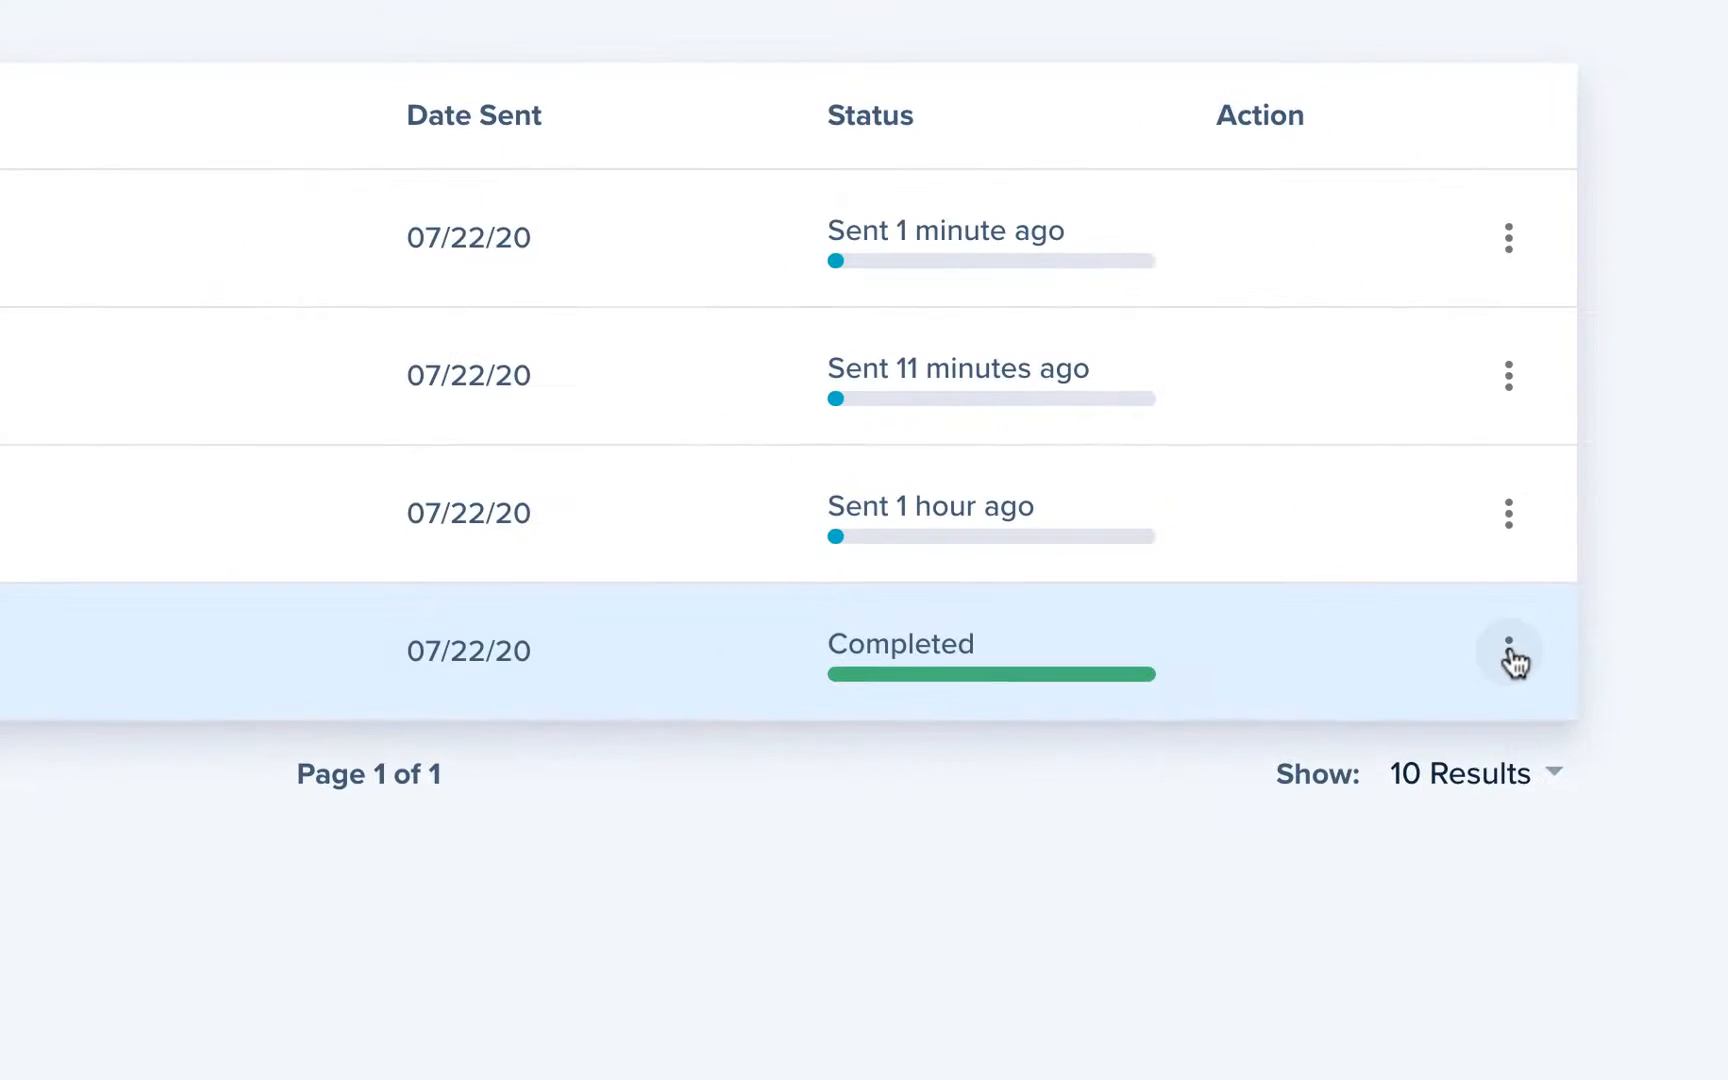
Send reminders for the addendum envelope to both the first and second buyers.
click(1510, 650)
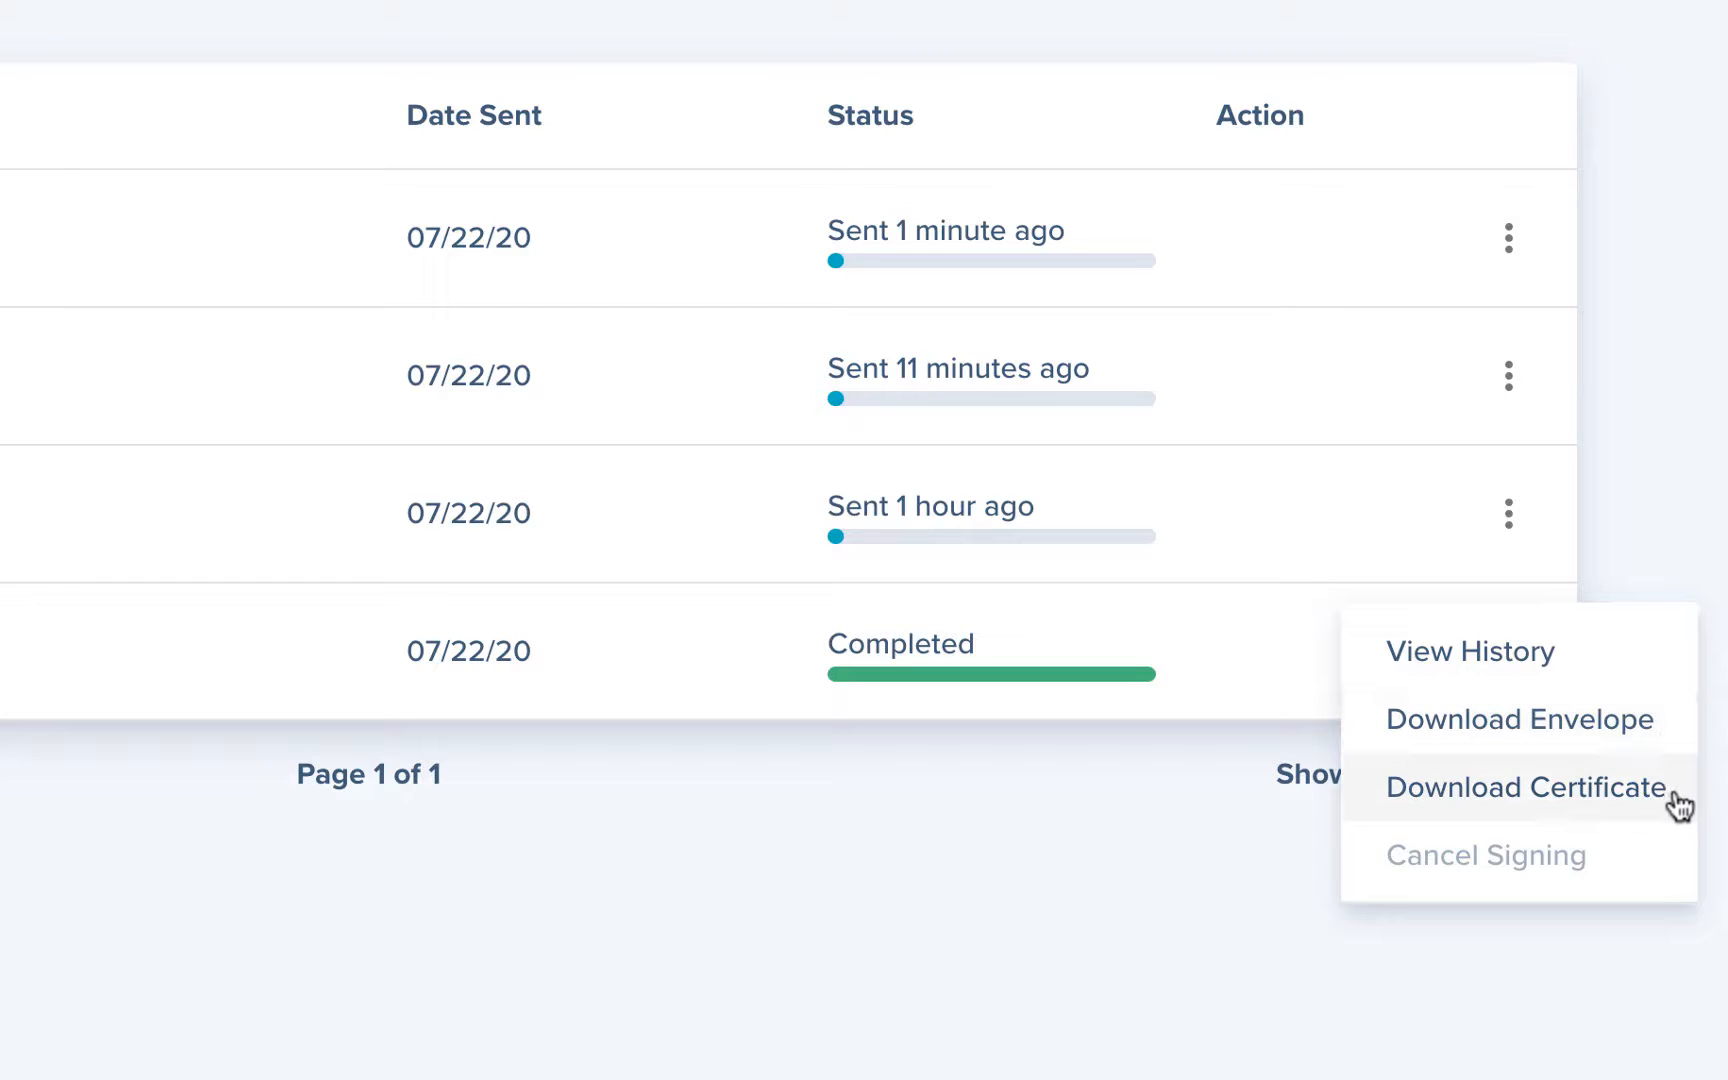
click(1655, 571)
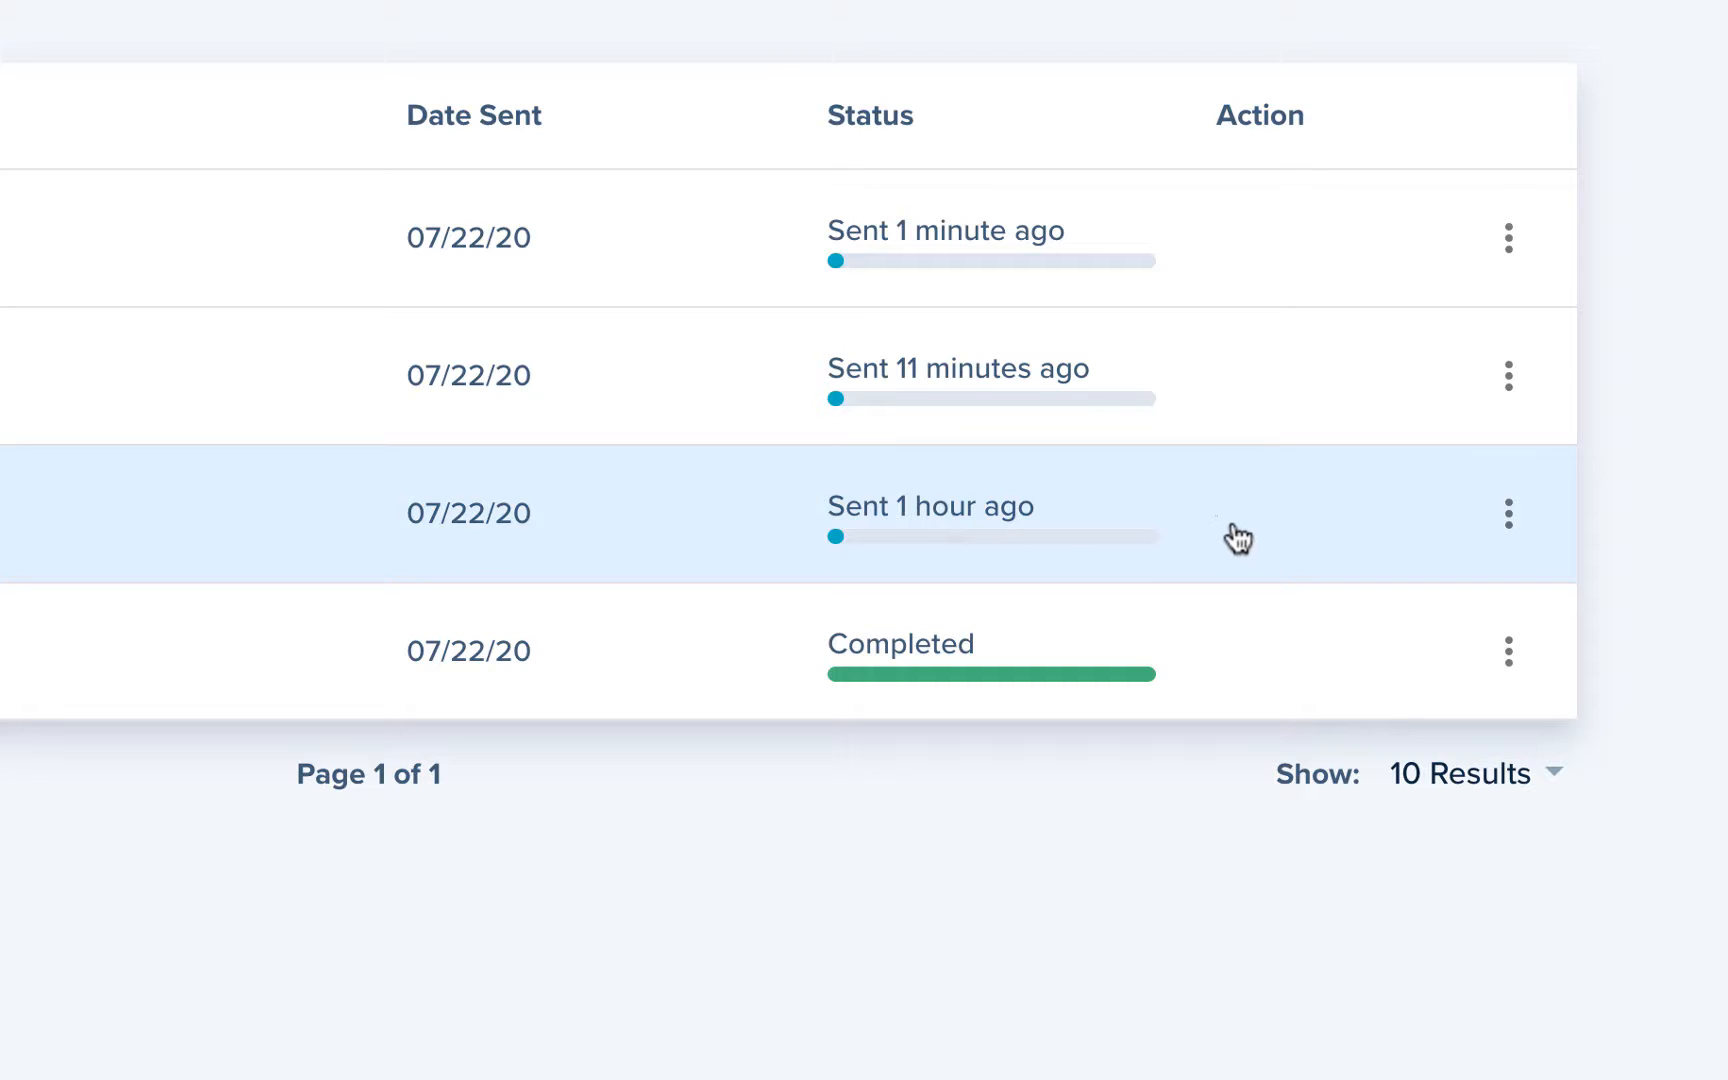
click(1508, 514)
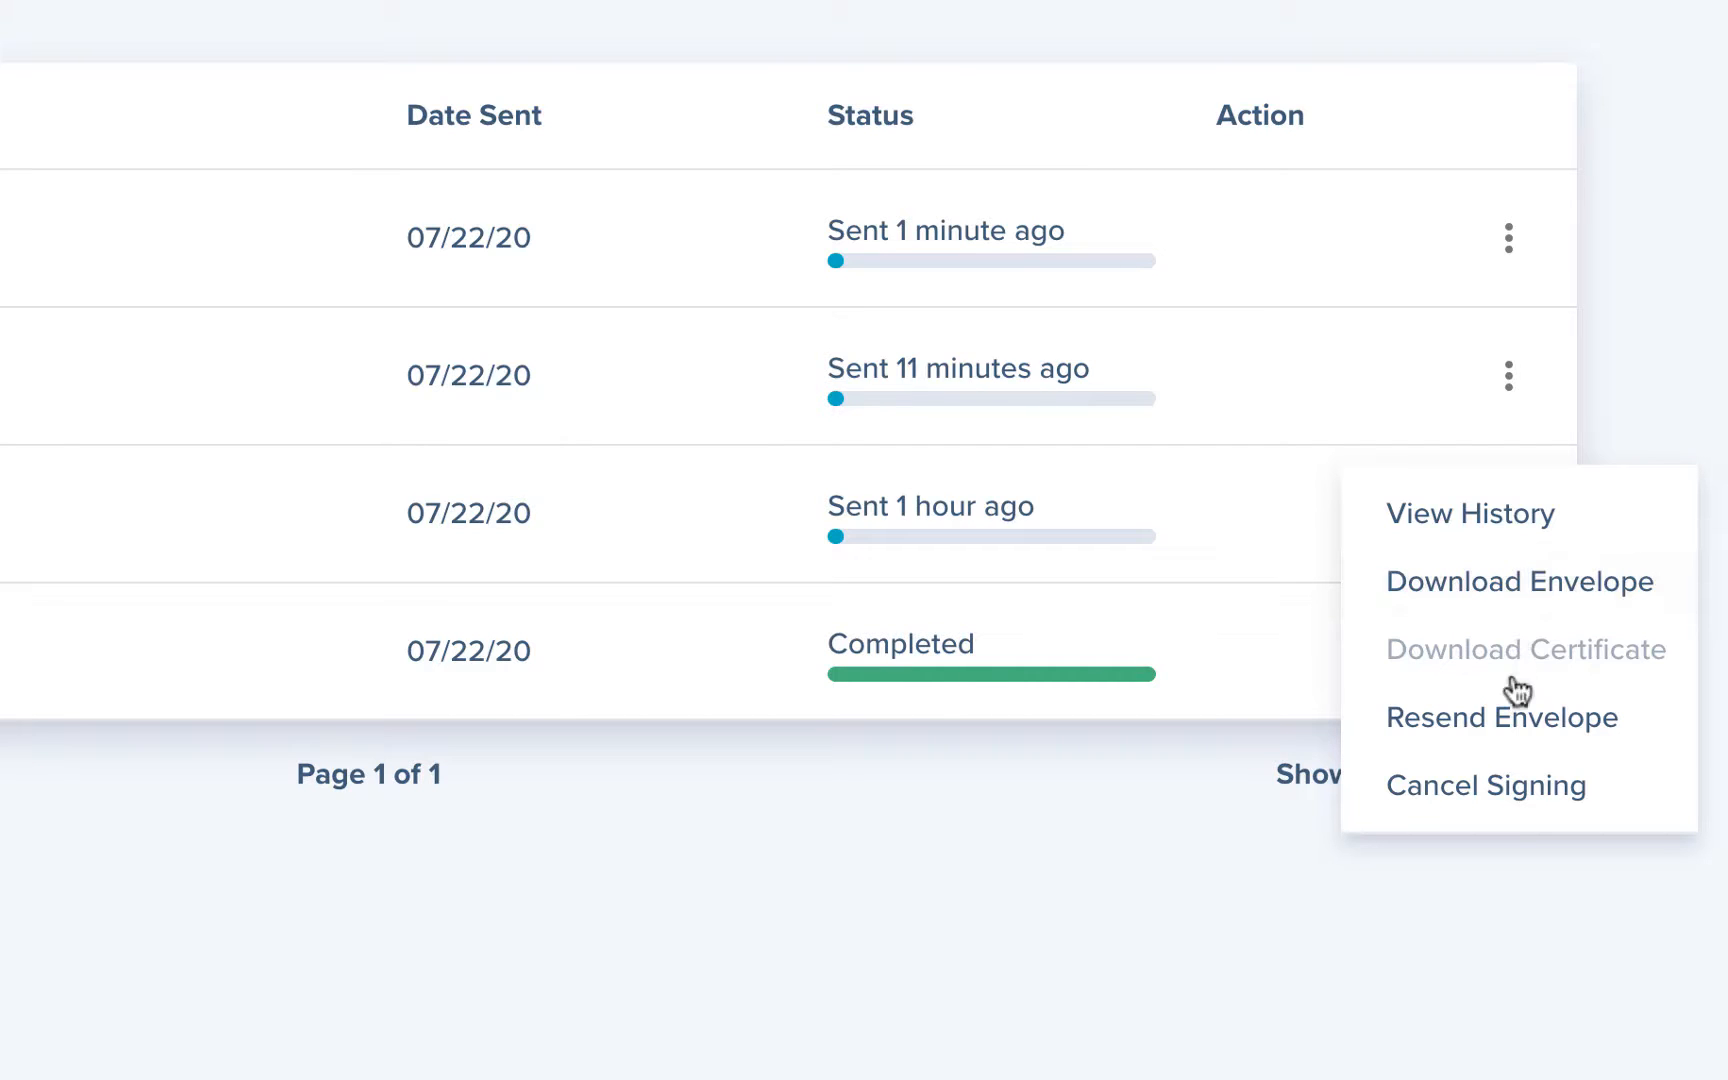
click(1632, 715)
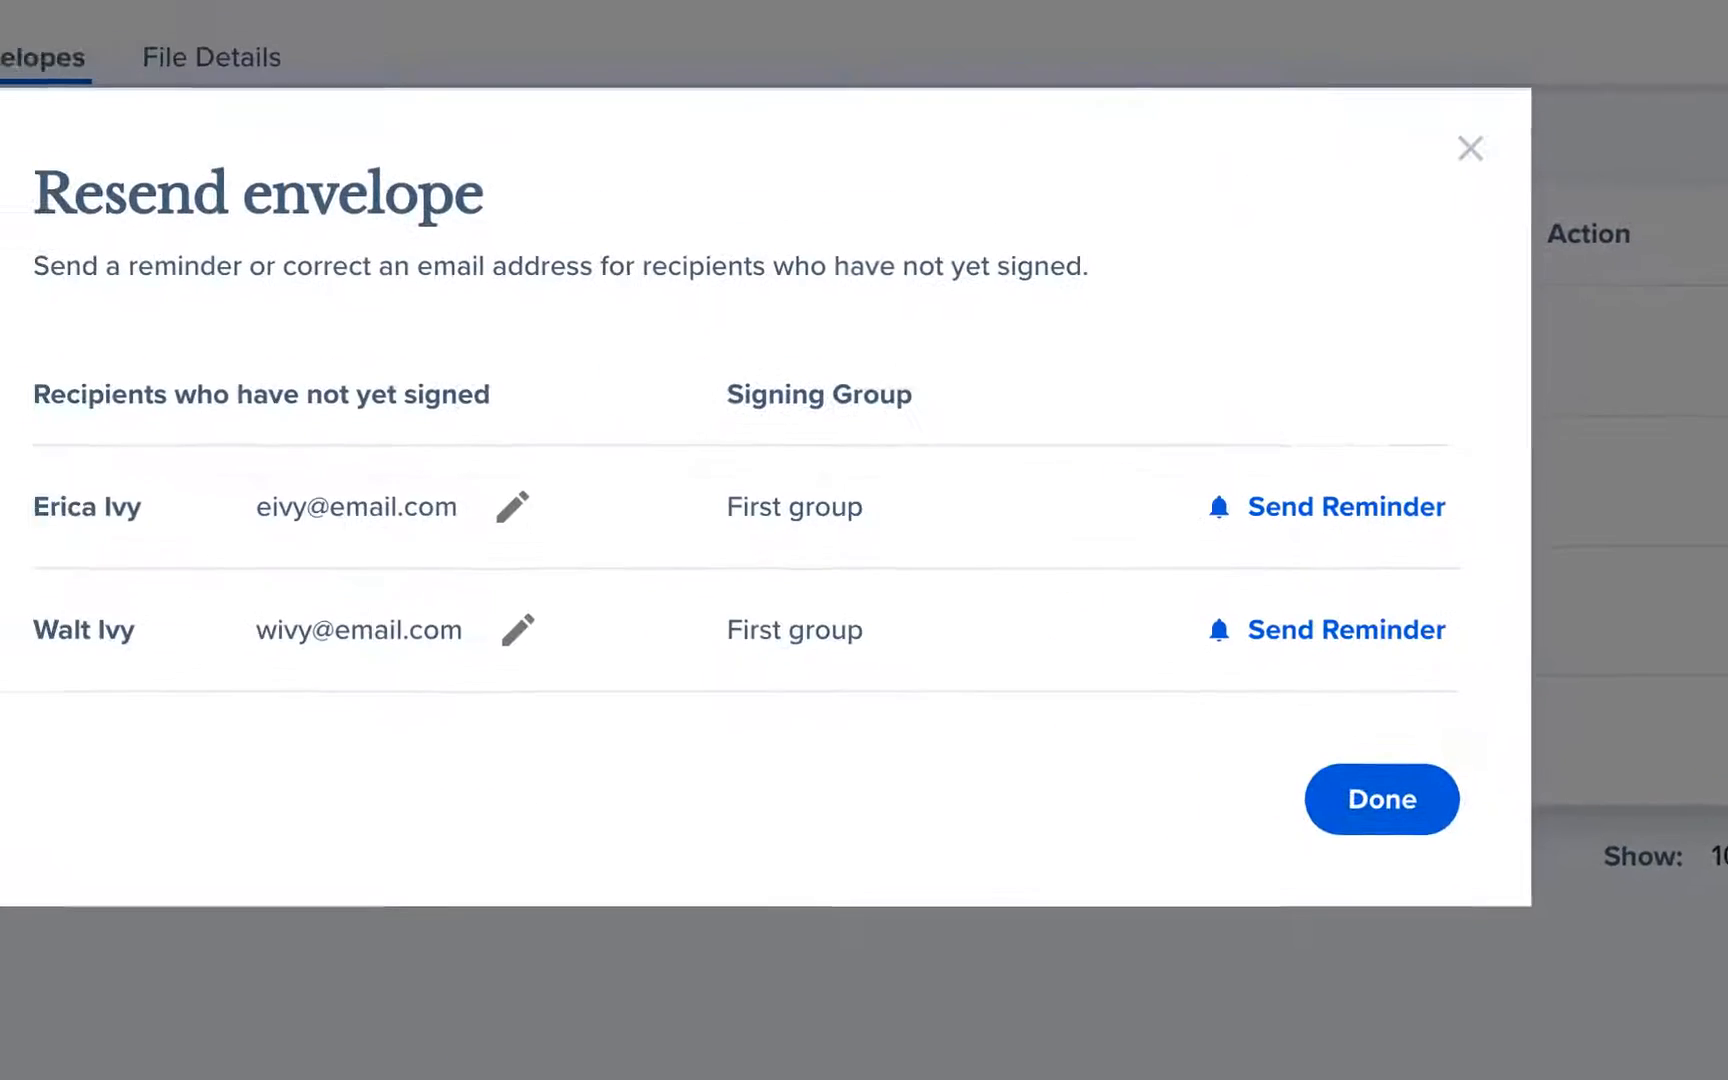
click(1447, 545)
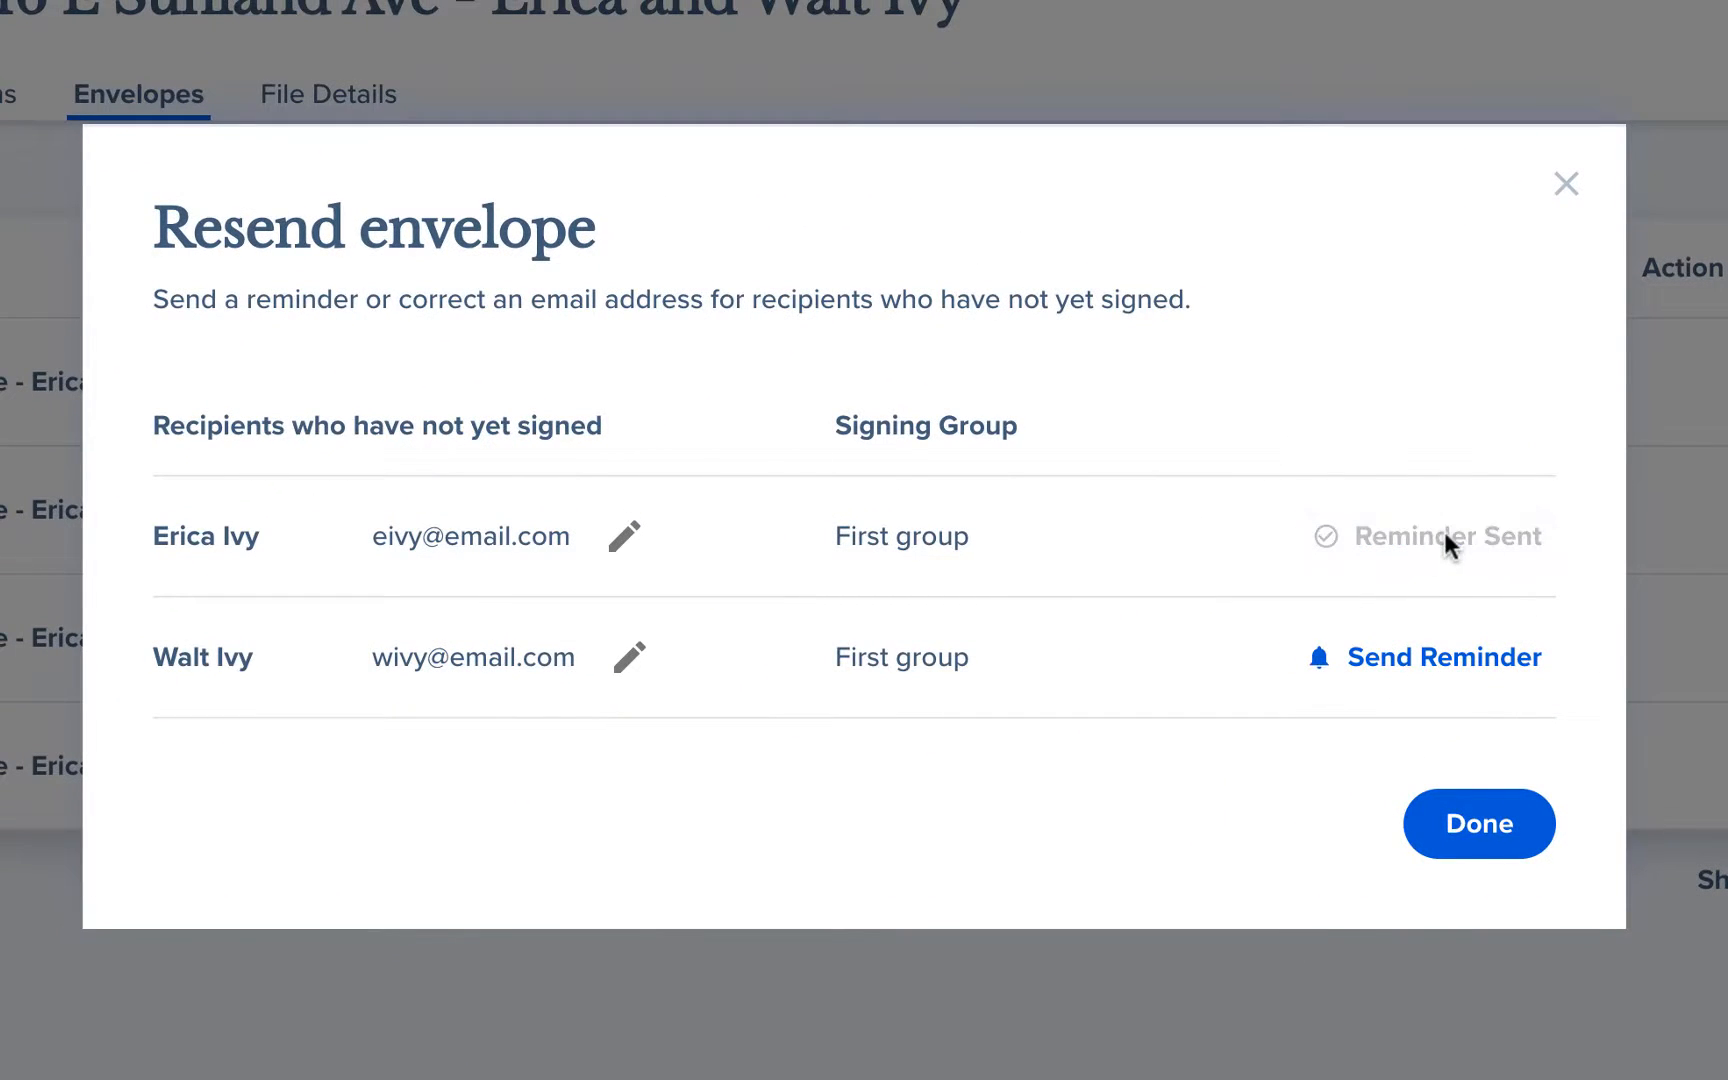
click(1431, 663)
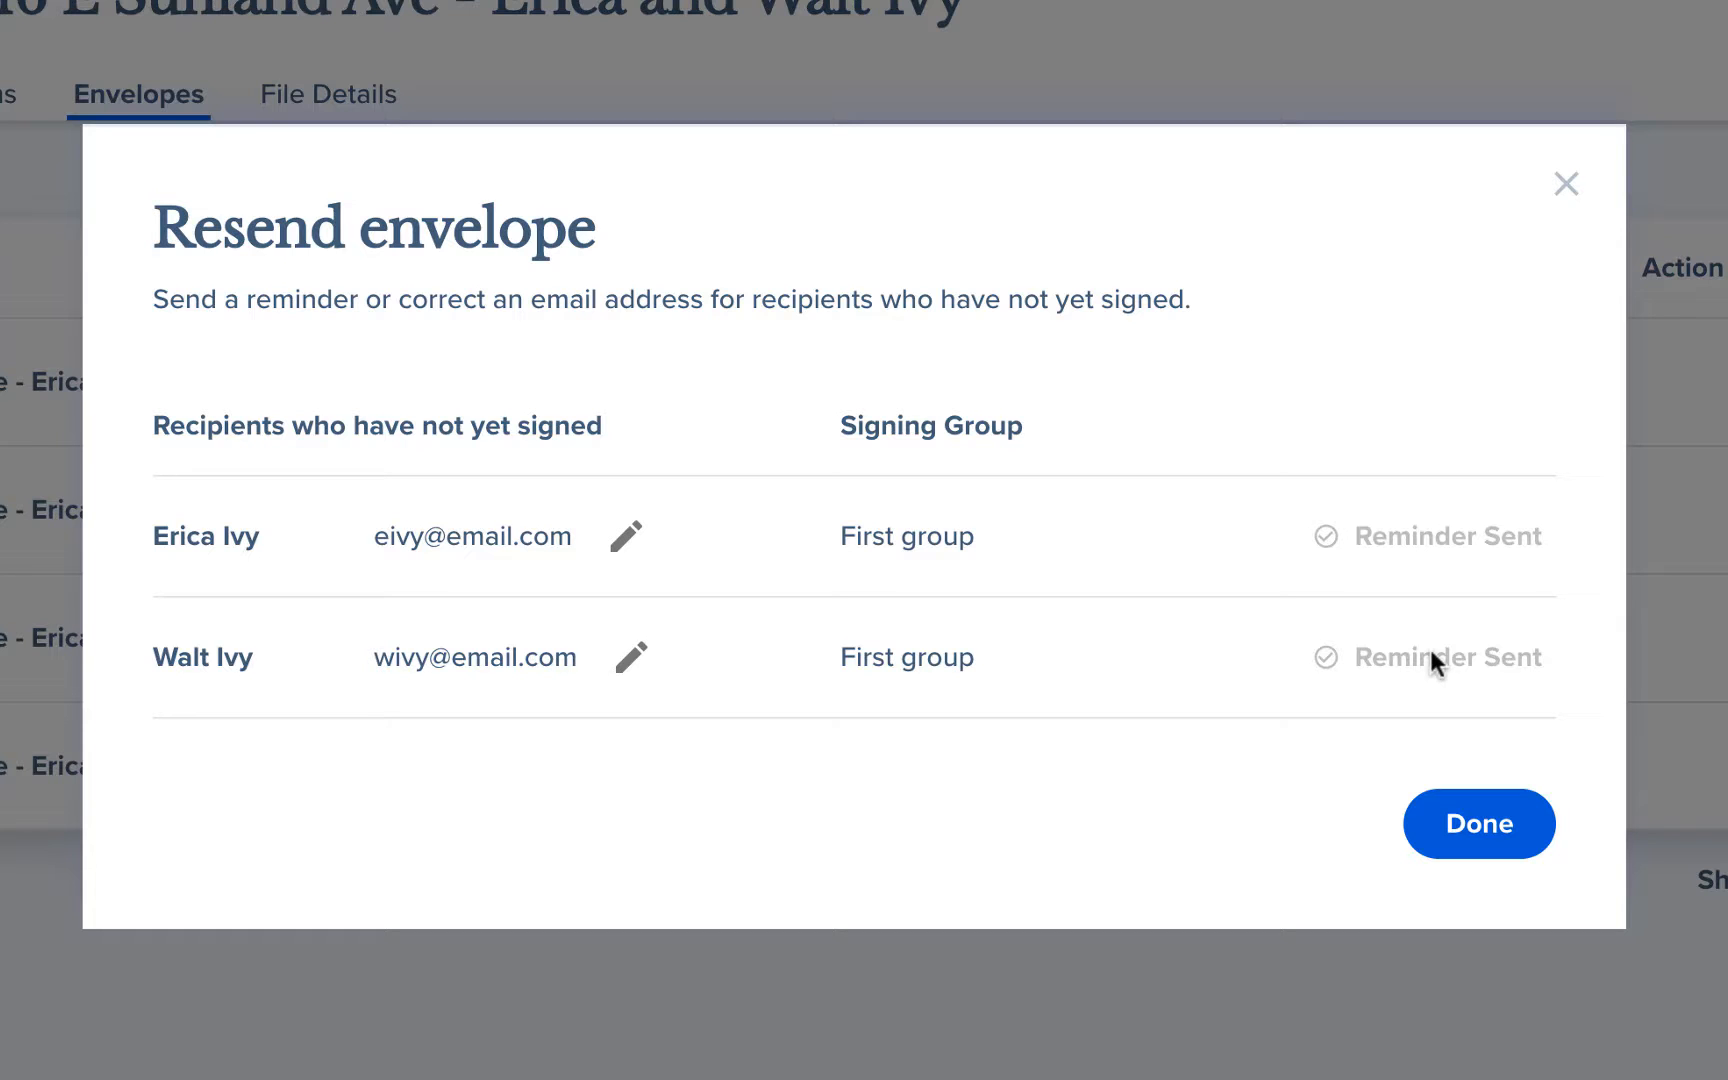
Close the resend window and cancel signing on the older Disclosures envelope.
click(1481, 842)
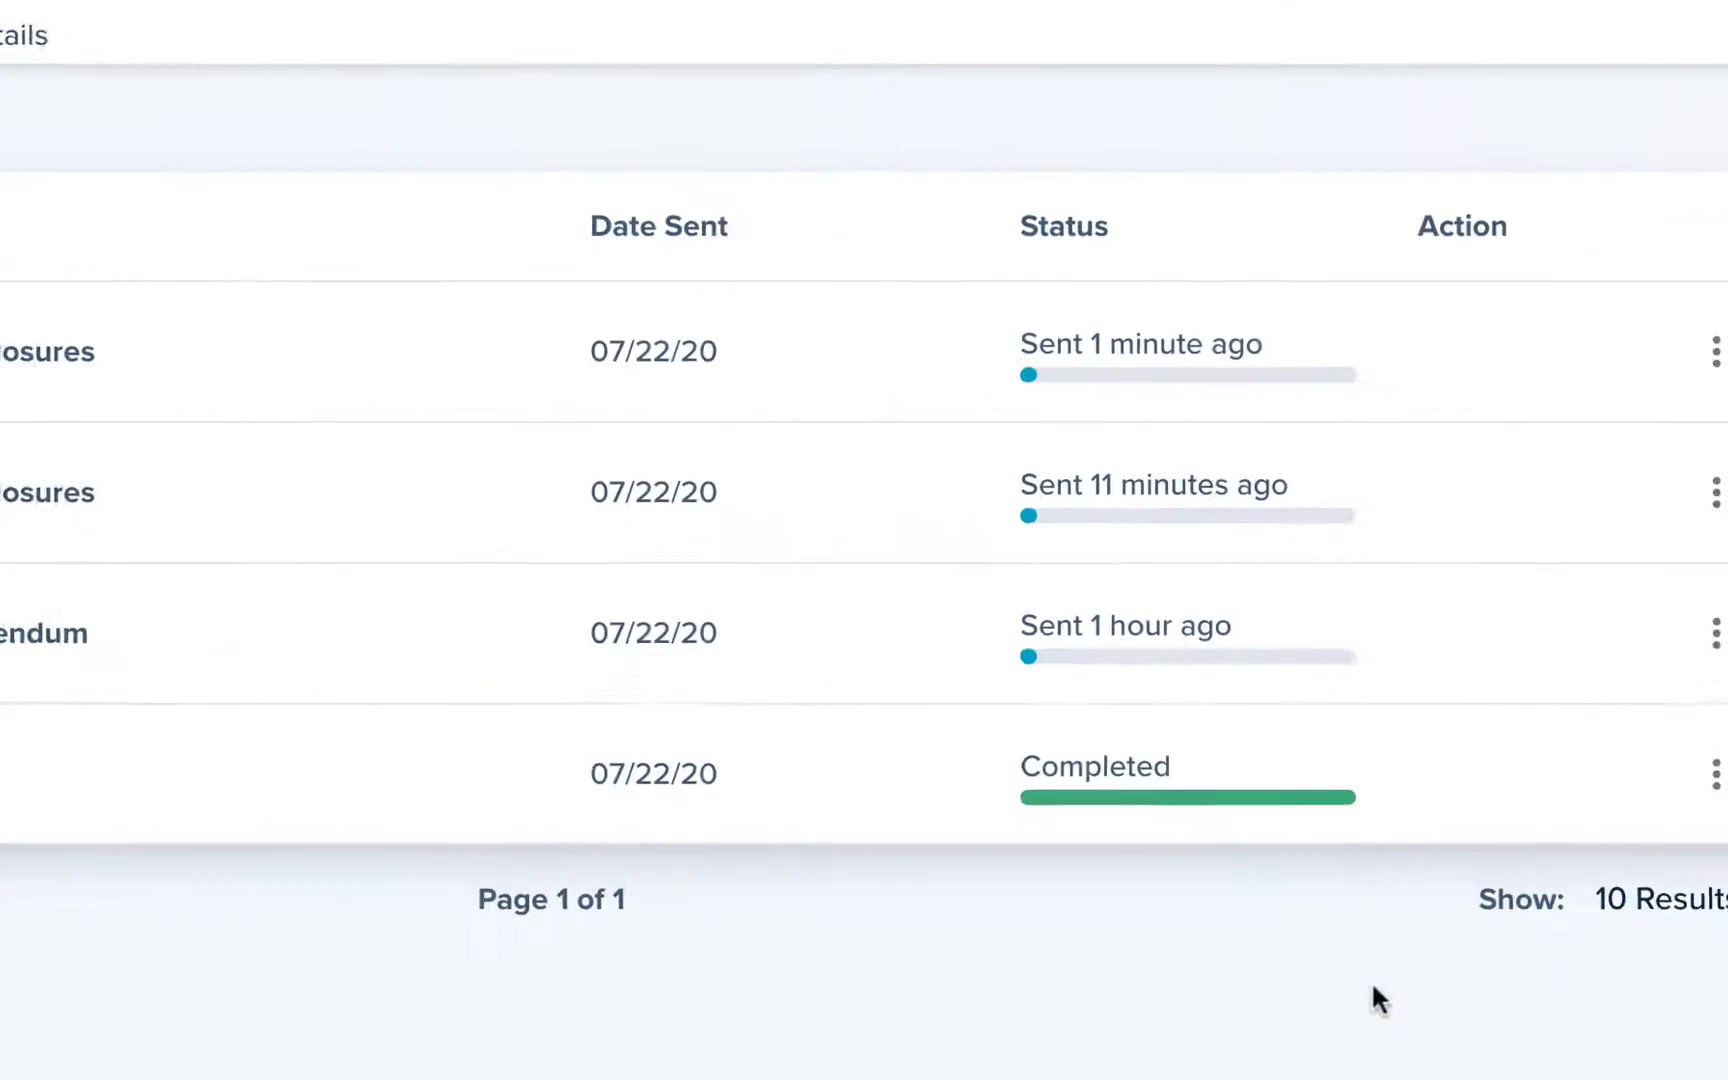
click(1558, 480)
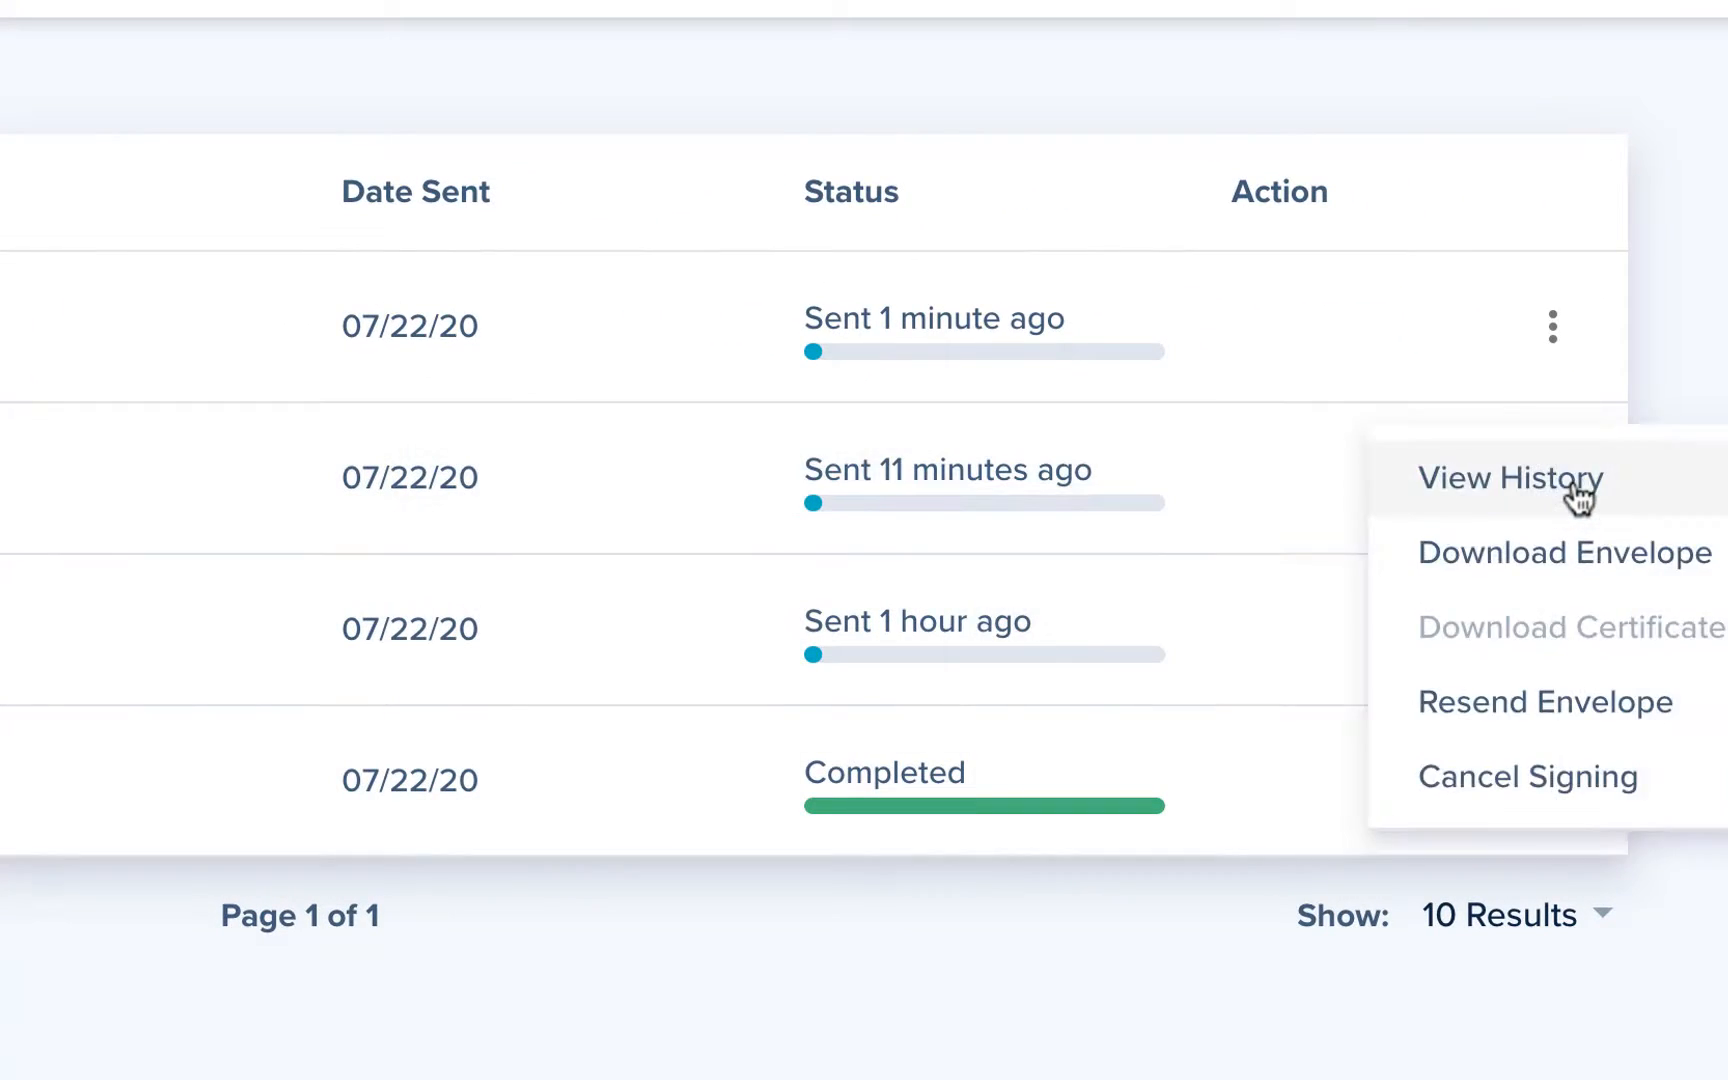
click(1580, 790)
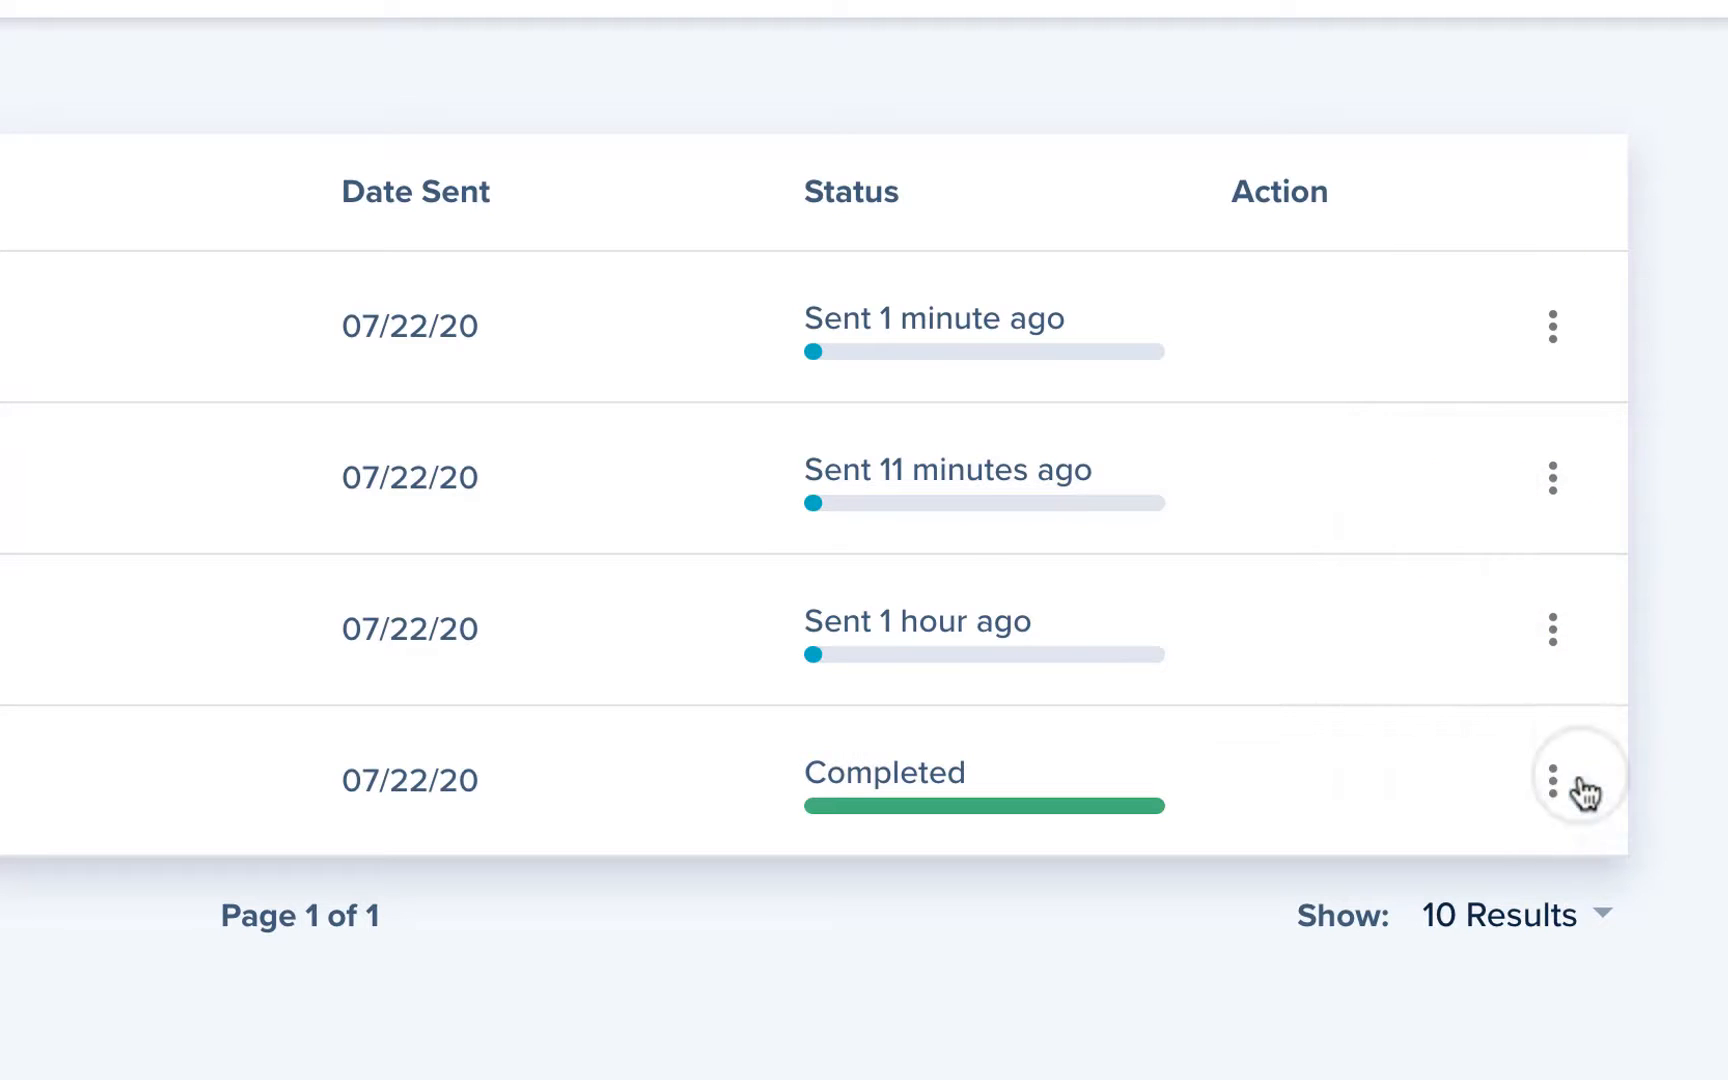